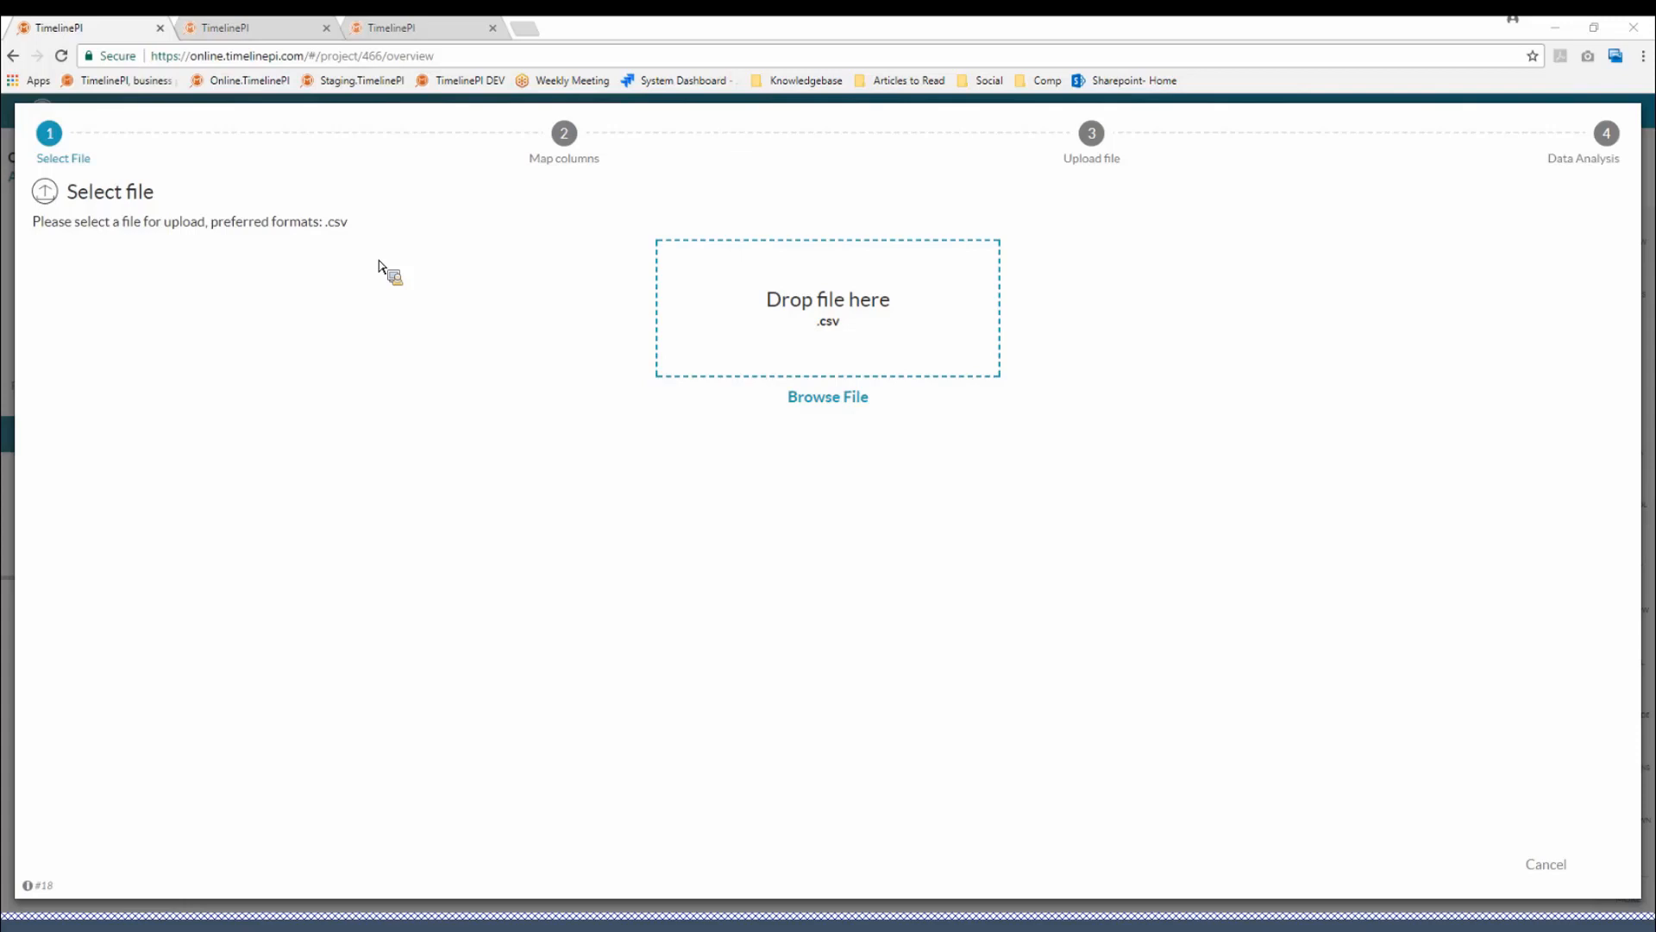
# - Select the CityServicesData CSV file from the GoodSet folder for upload to the City 311 Services project
pyautogui.moveTo(380, 261); pyautogui.dragTo(159, 214)
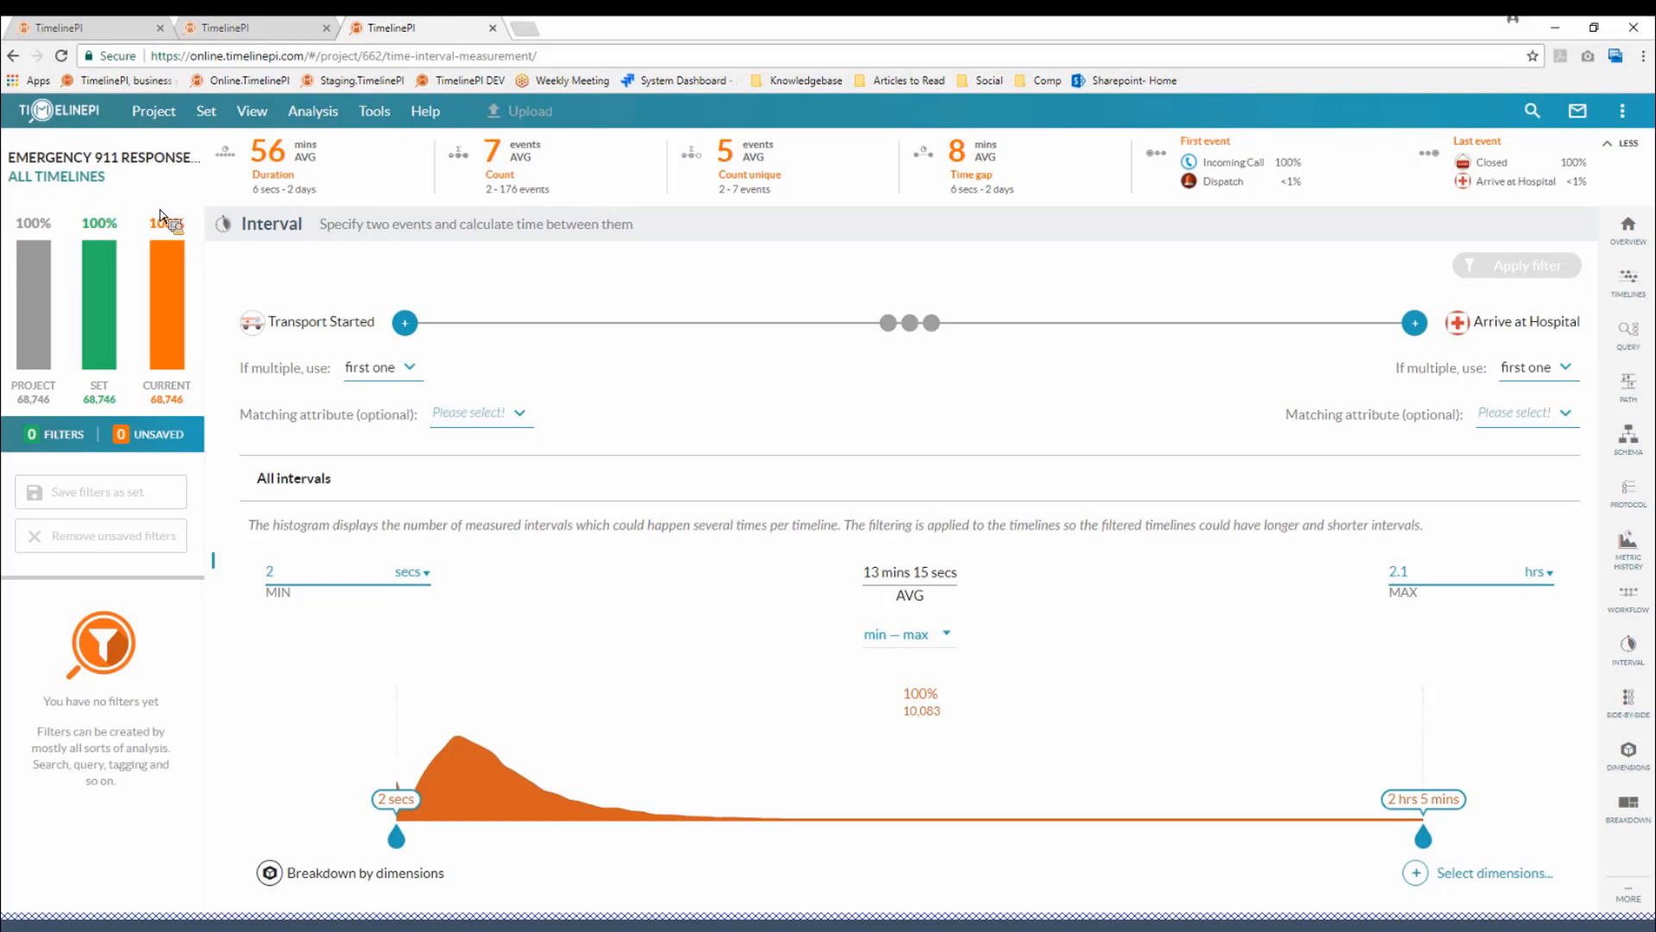
pyautogui.moveTo(159, 214); pyautogui.dragTo(67, 37)
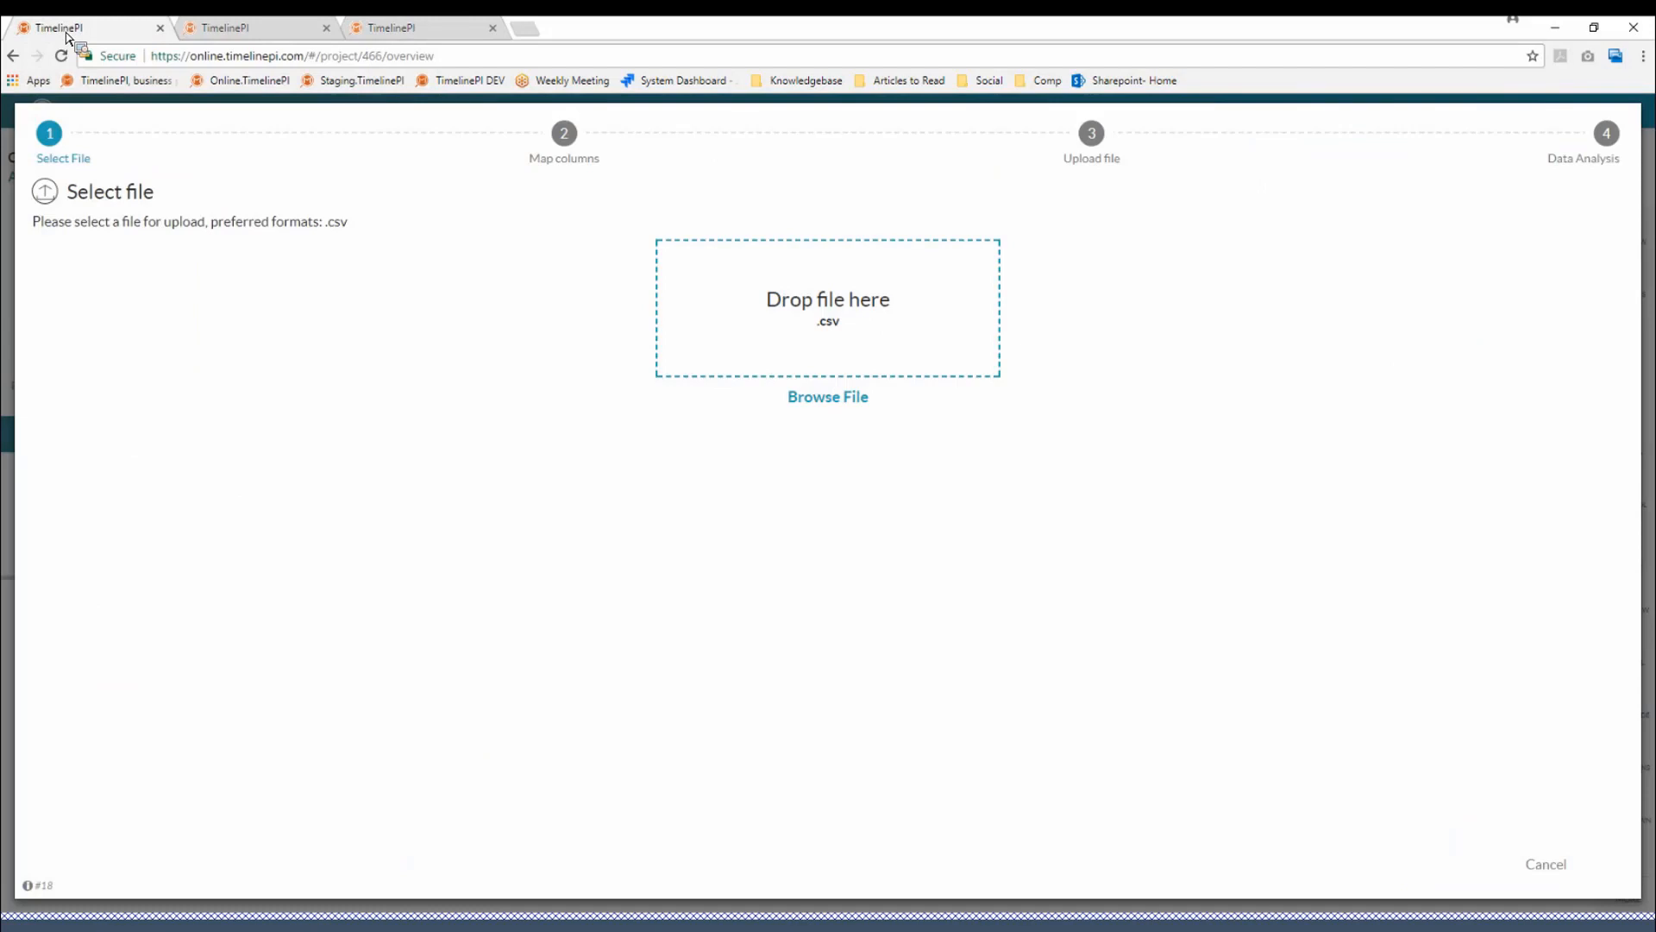
pyautogui.moveTo(65, 33); pyautogui.dragTo(228, 172)
pyautogui.moveTo(228, 168); pyautogui.dragTo(785, 335)
pyautogui.click(786, 335)
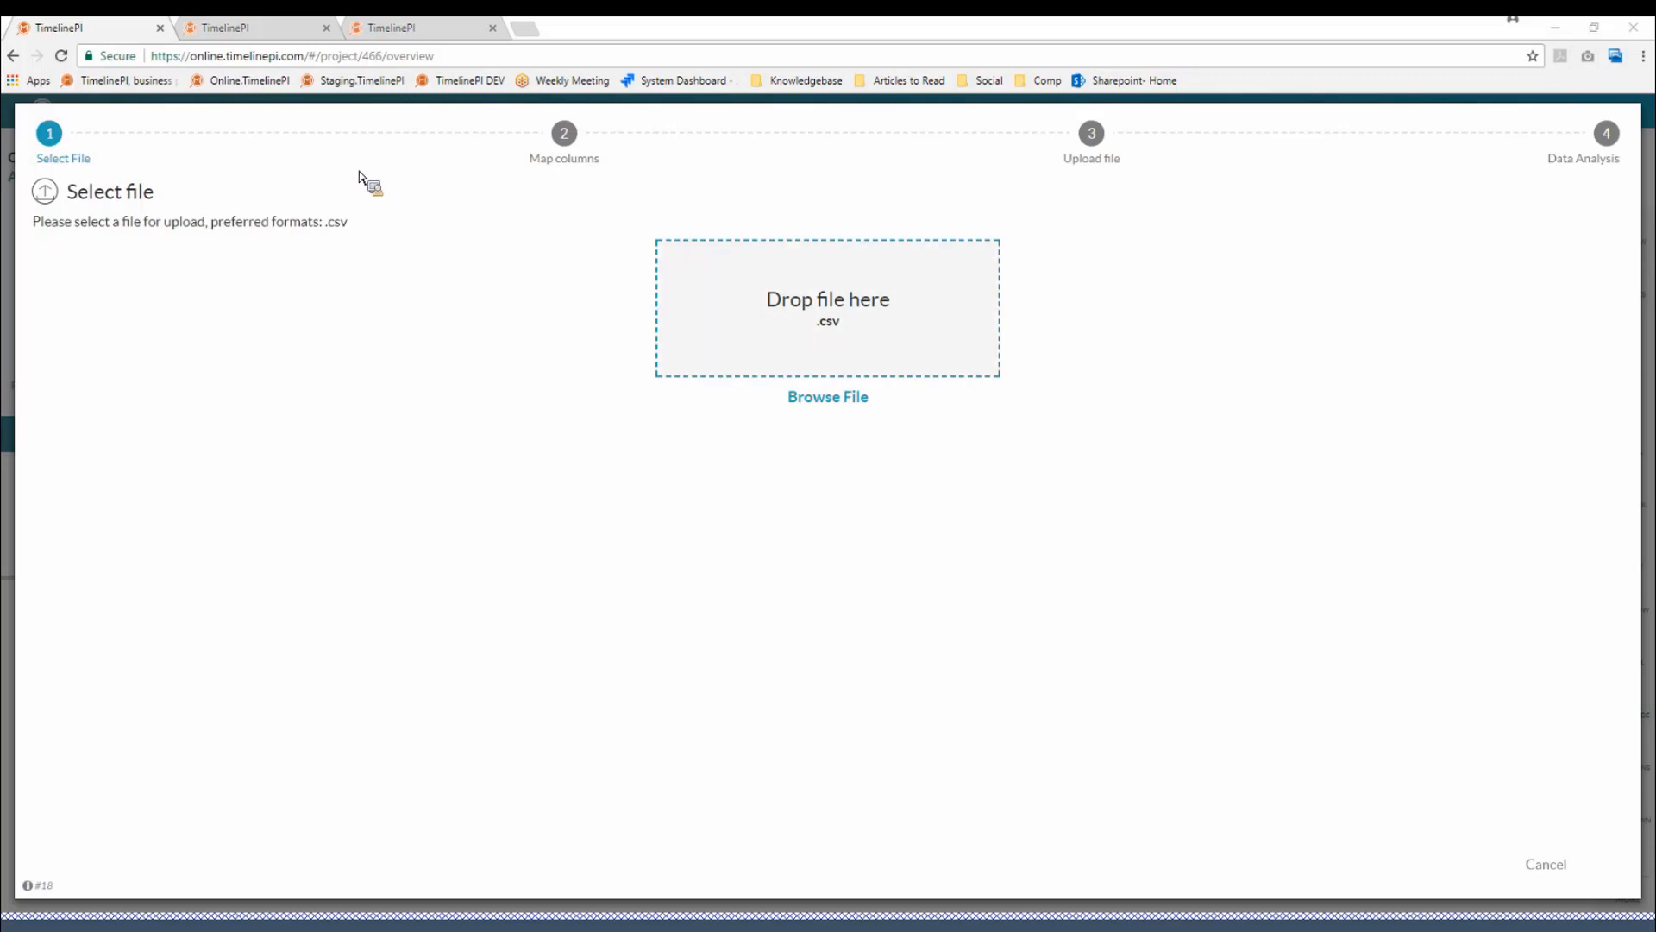
pyautogui.click(315, 170)
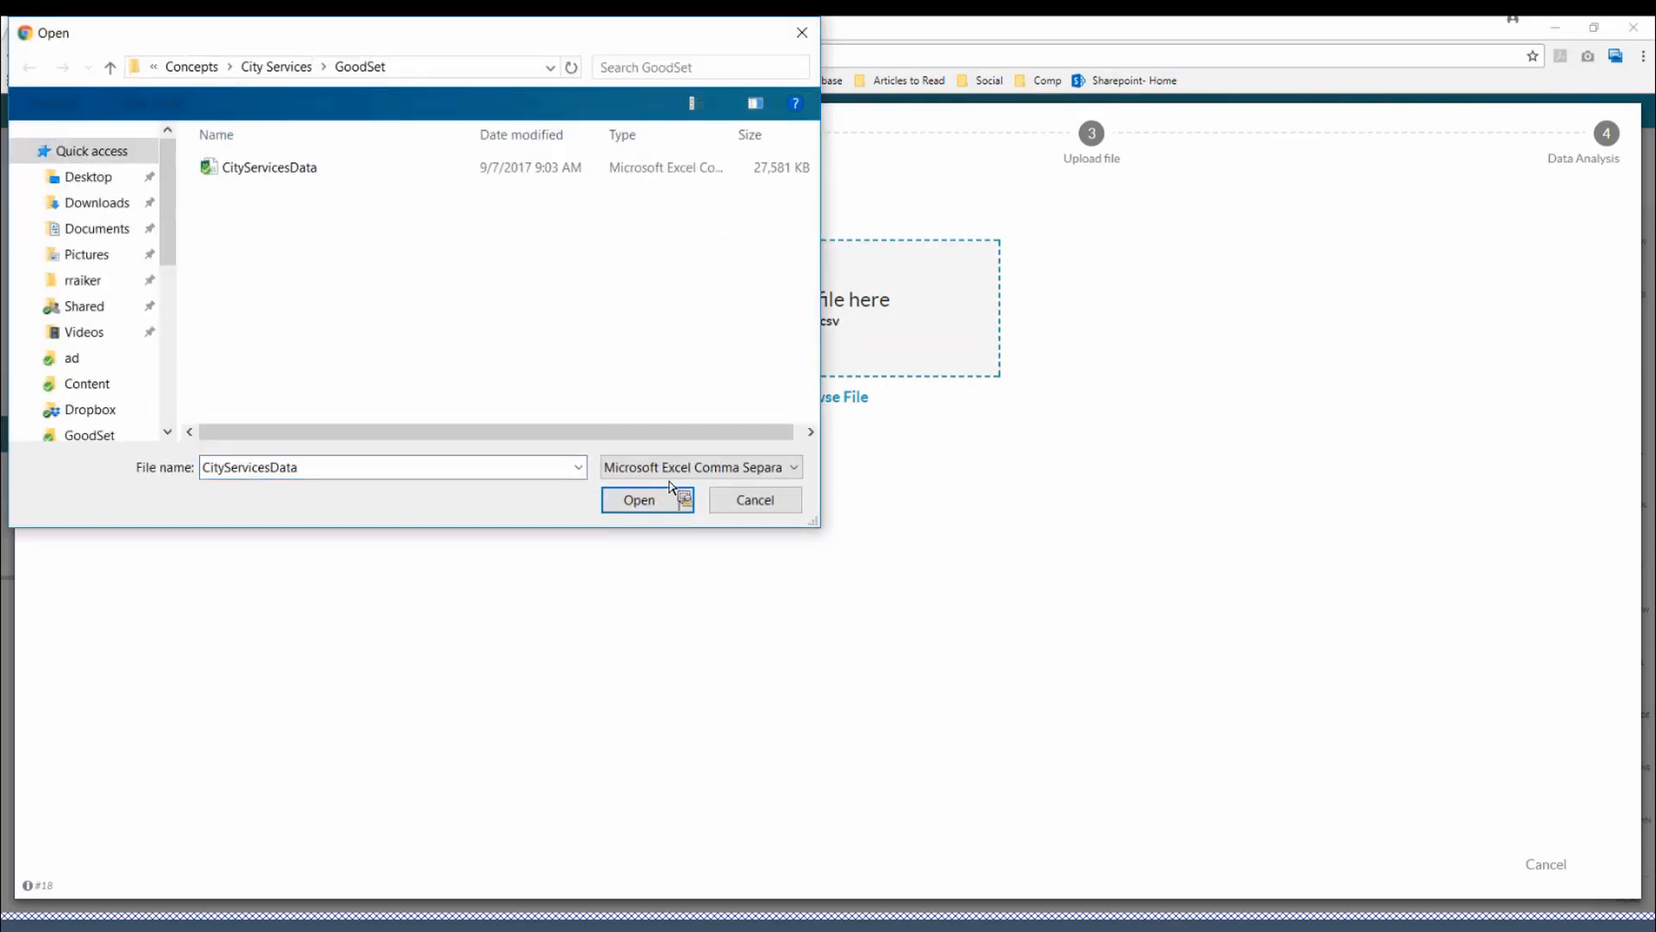
pyautogui.click(672, 484)
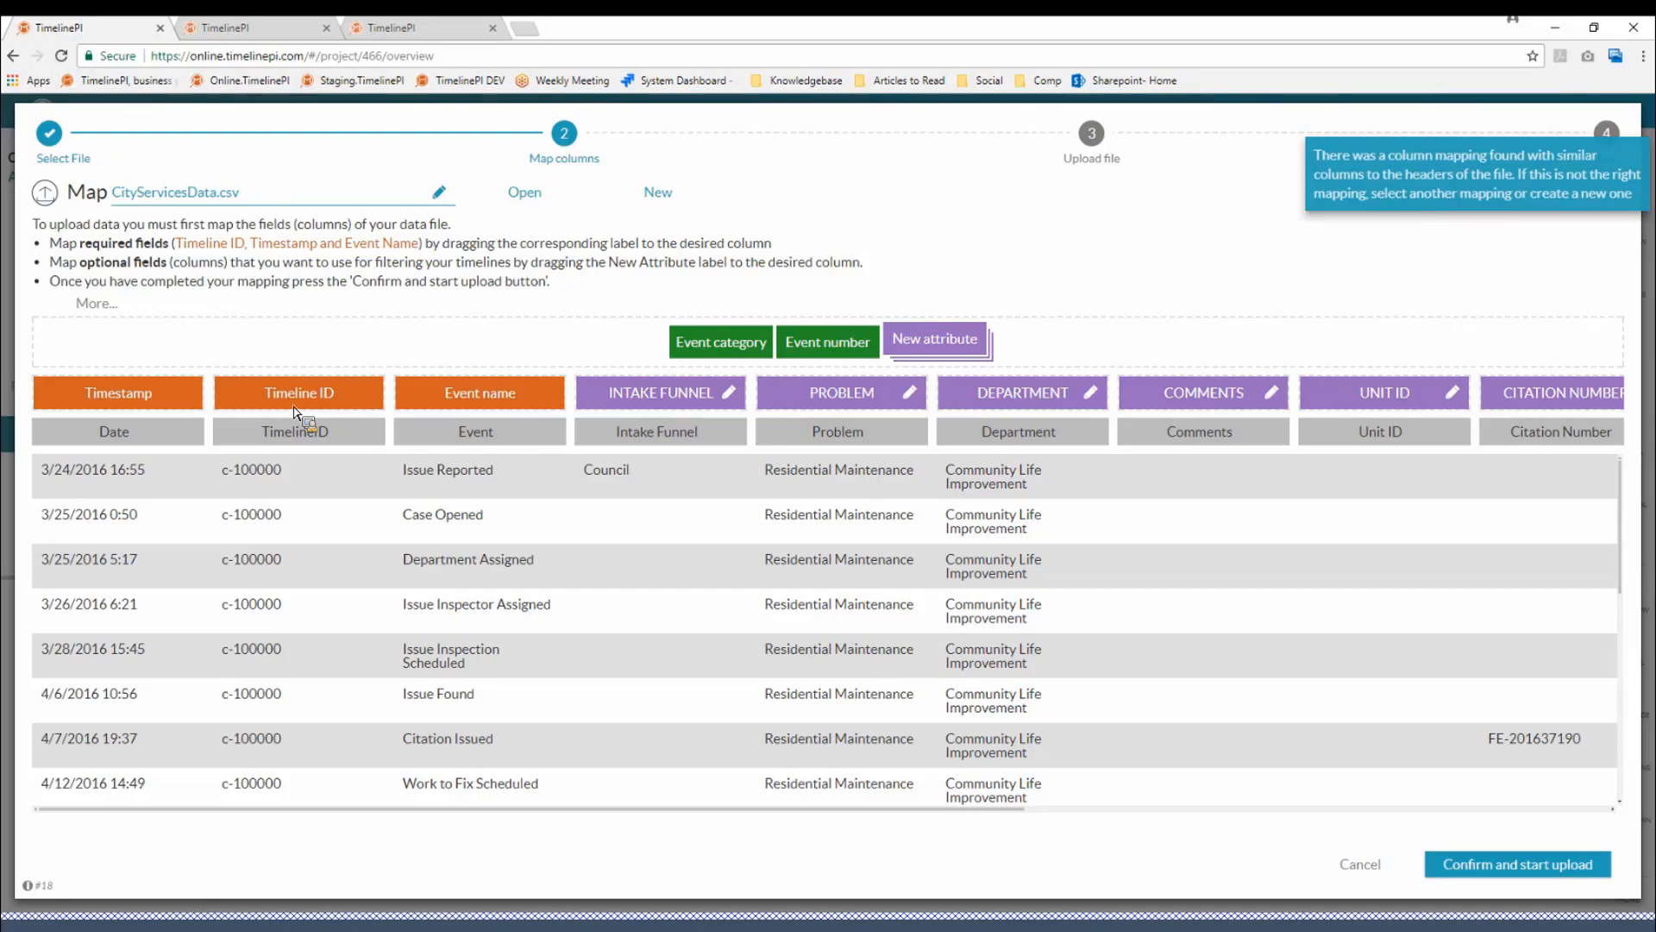
# - Review the column mapping of CityServicesData.csv, including the Timestamp, Timeline ID, Event name and attribute columns, and cancel the upload
pyautogui.moveTo(294, 411); pyautogui.dragTo(461, 403)
pyautogui.moveTo(1007, 811); pyautogui.dragTo(1068, 790)
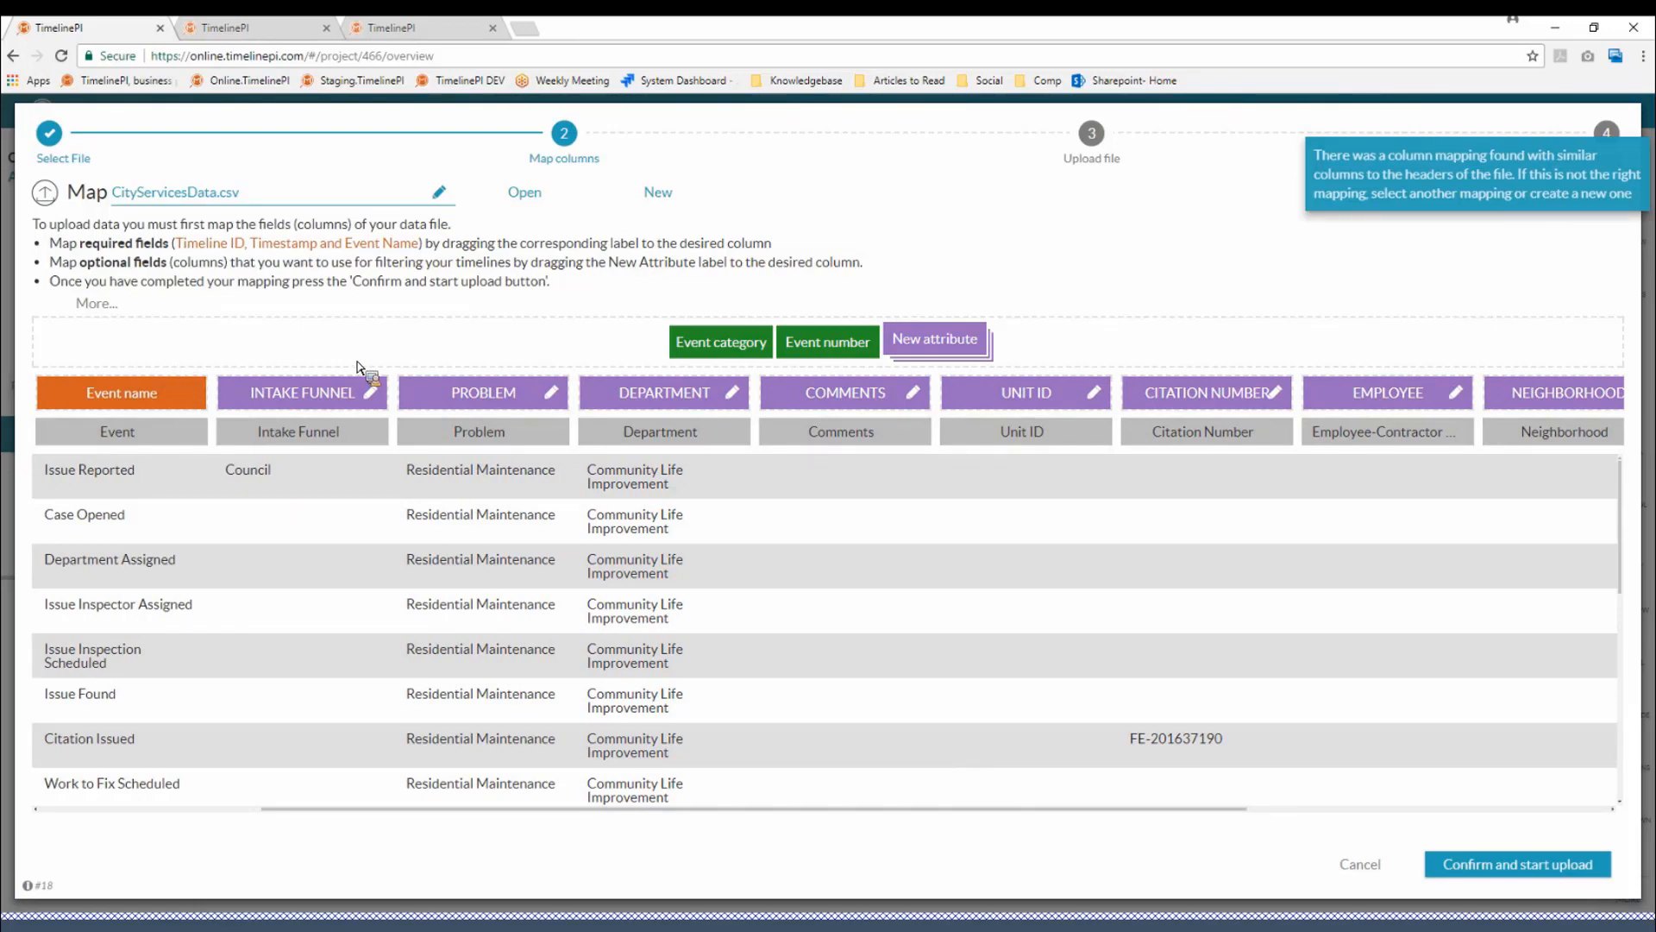
pyautogui.moveTo(120, 392); pyautogui.dragTo(134, 349)
pyautogui.moveTo(666, 341); pyautogui.dragTo(121, 392)
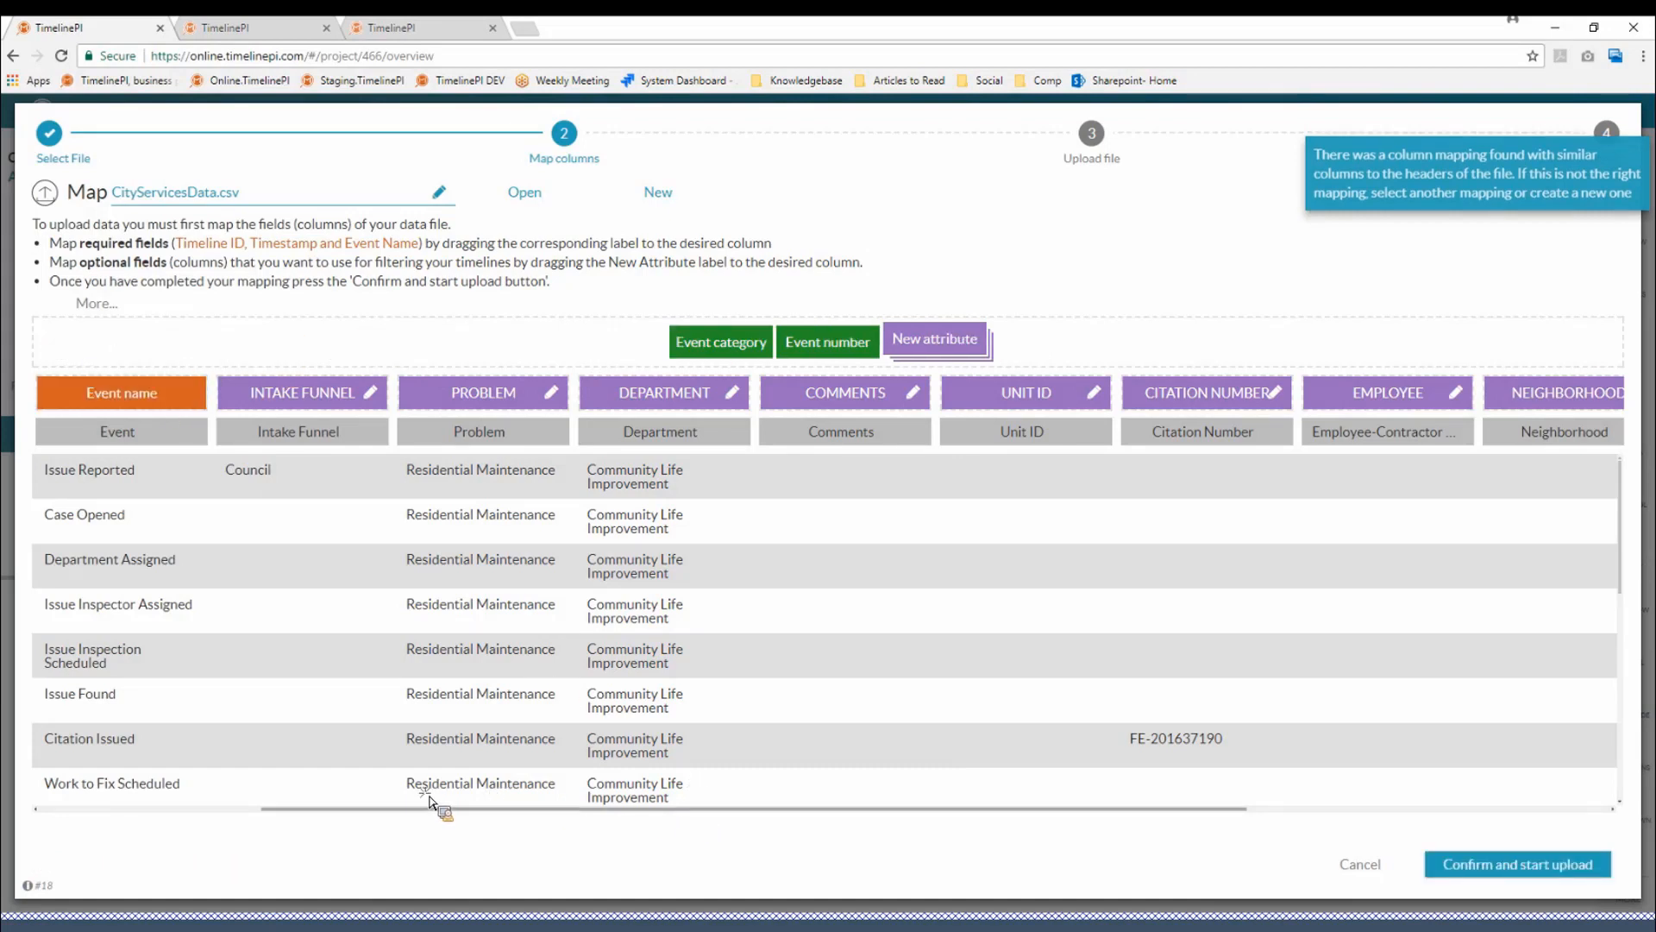
pyautogui.hscroll(-5, 251, 517)
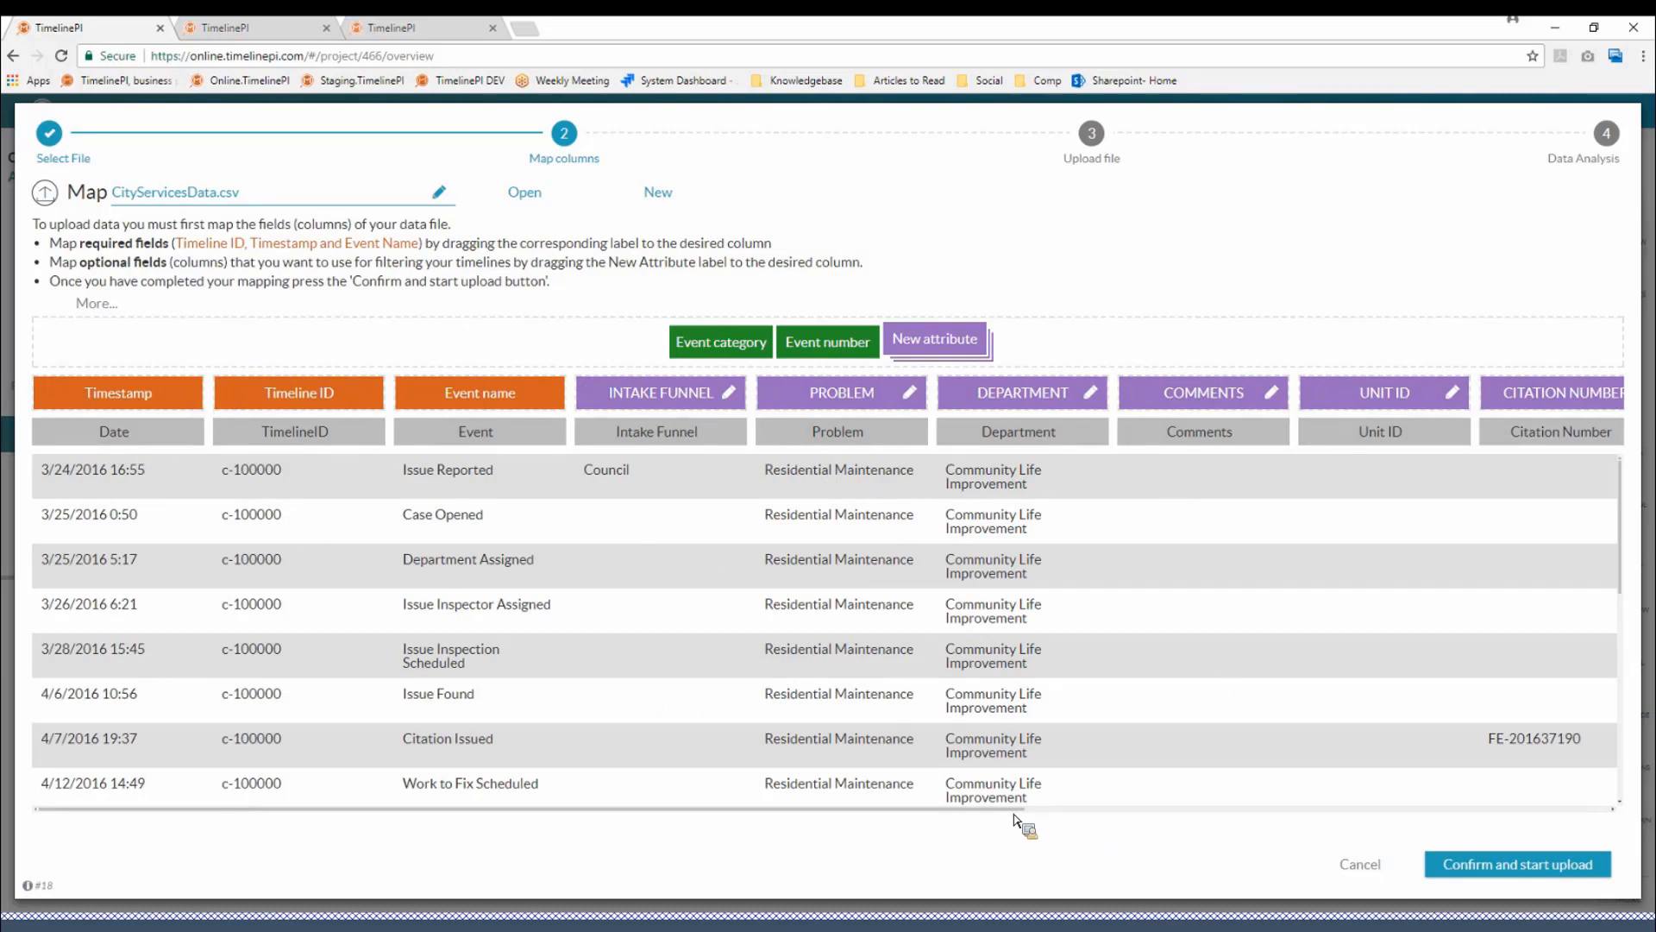
pyautogui.moveTo(1350, 879)
pyautogui.mouseDown()
pyautogui.moveTo(1381, 880)
pyautogui.moveTo(1367, 876)
pyautogui.mouseUp()
pyautogui.click(1360, 865)
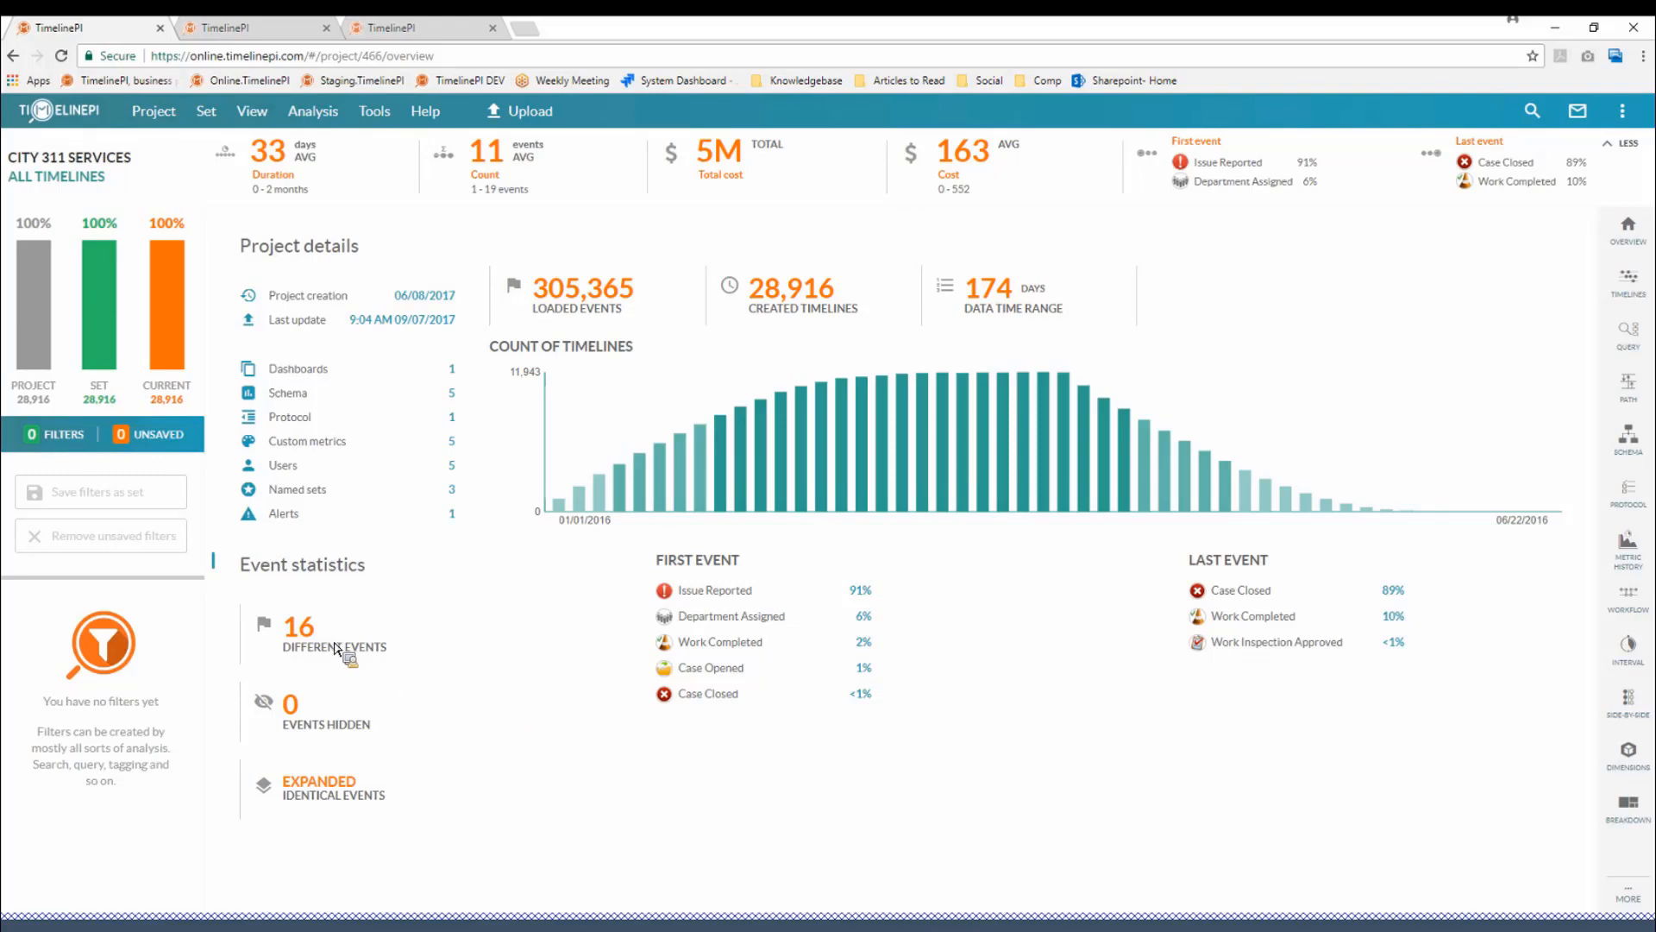
# - View the project's list of different events sorted by descending occurrences and by descending timelines, and close it
pyautogui.click(411, 658)
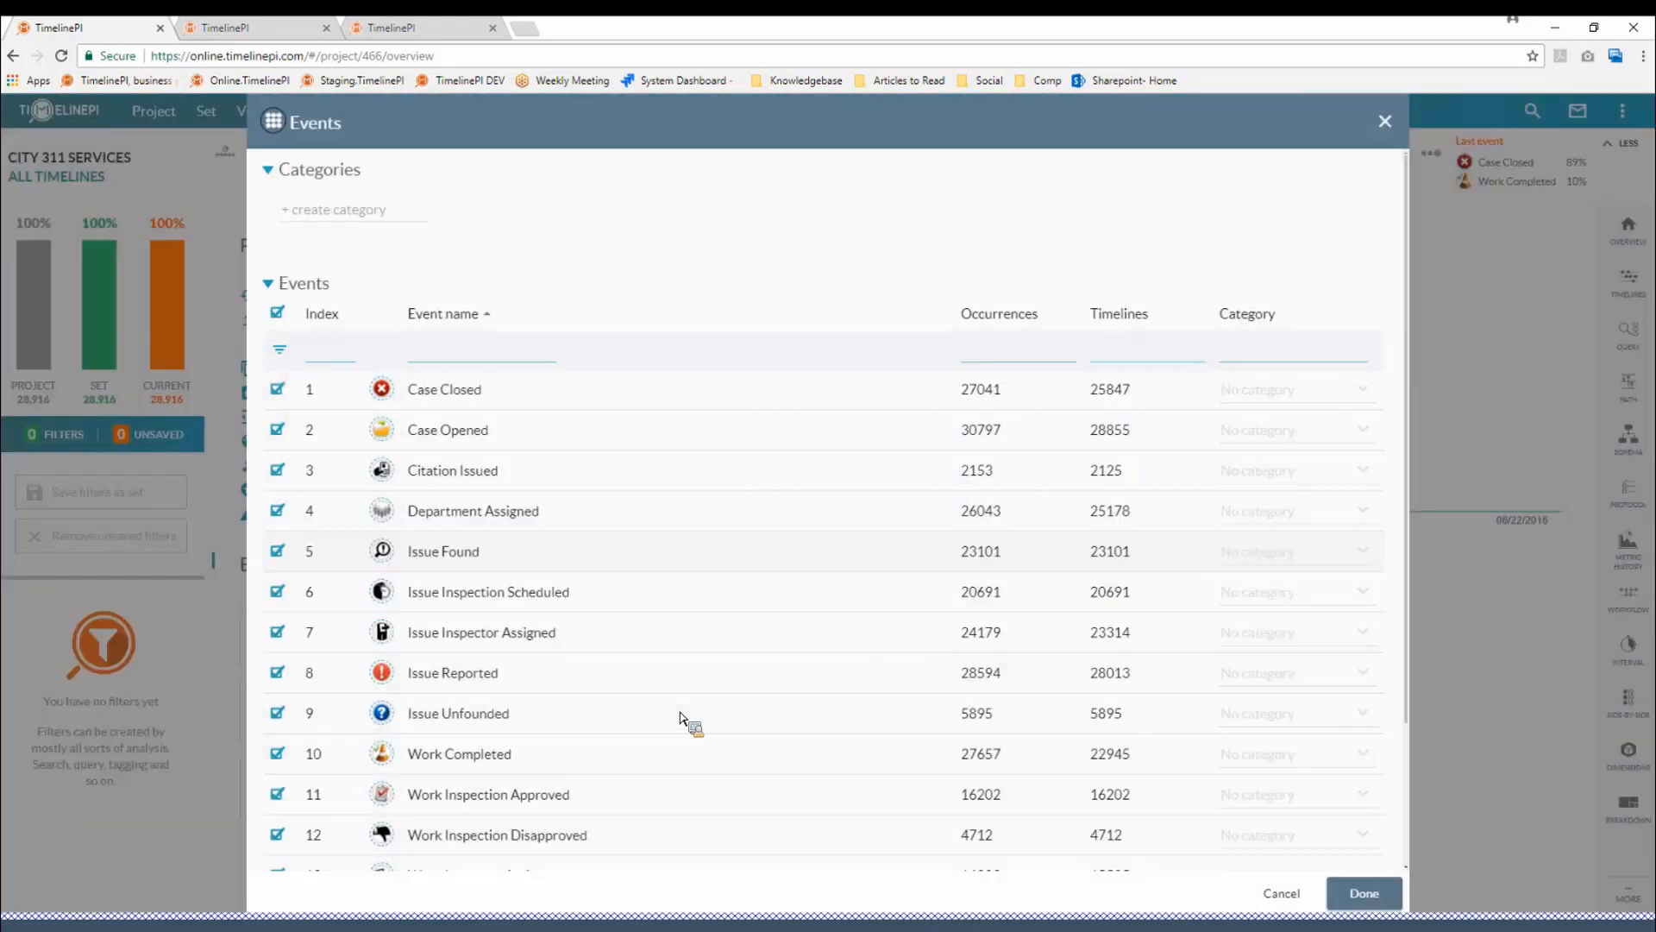
pyautogui.scroll(-2, 500, 323)
pyautogui.scroll(1, 554, 268)
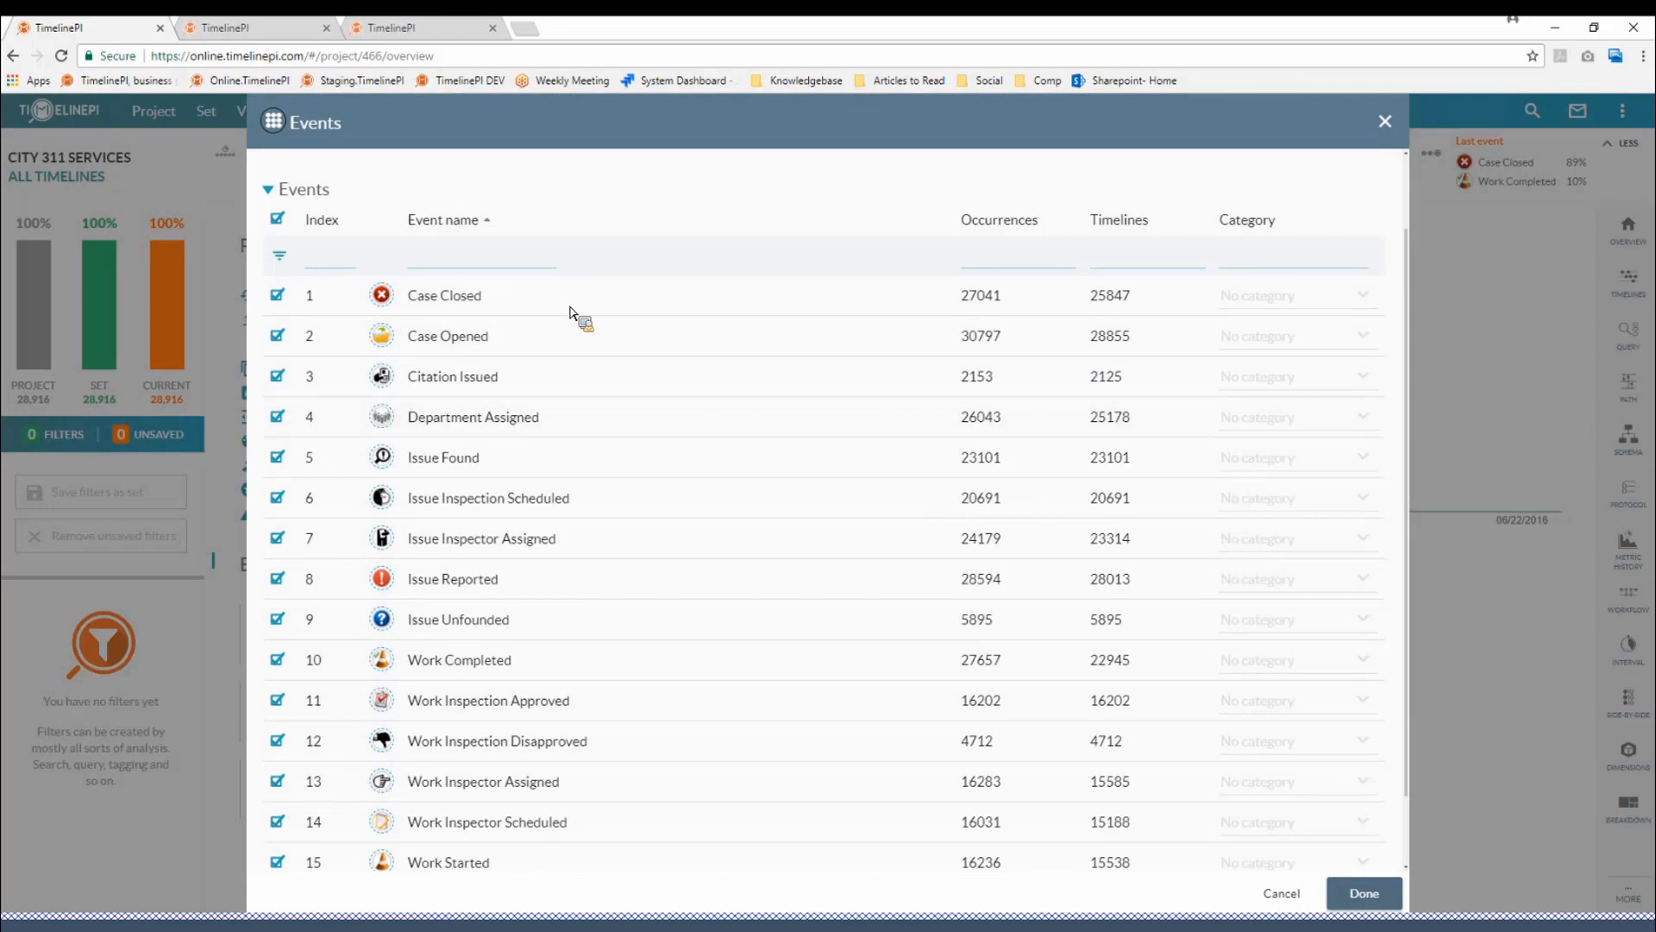
pyautogui.doubleClick(1011, 226)
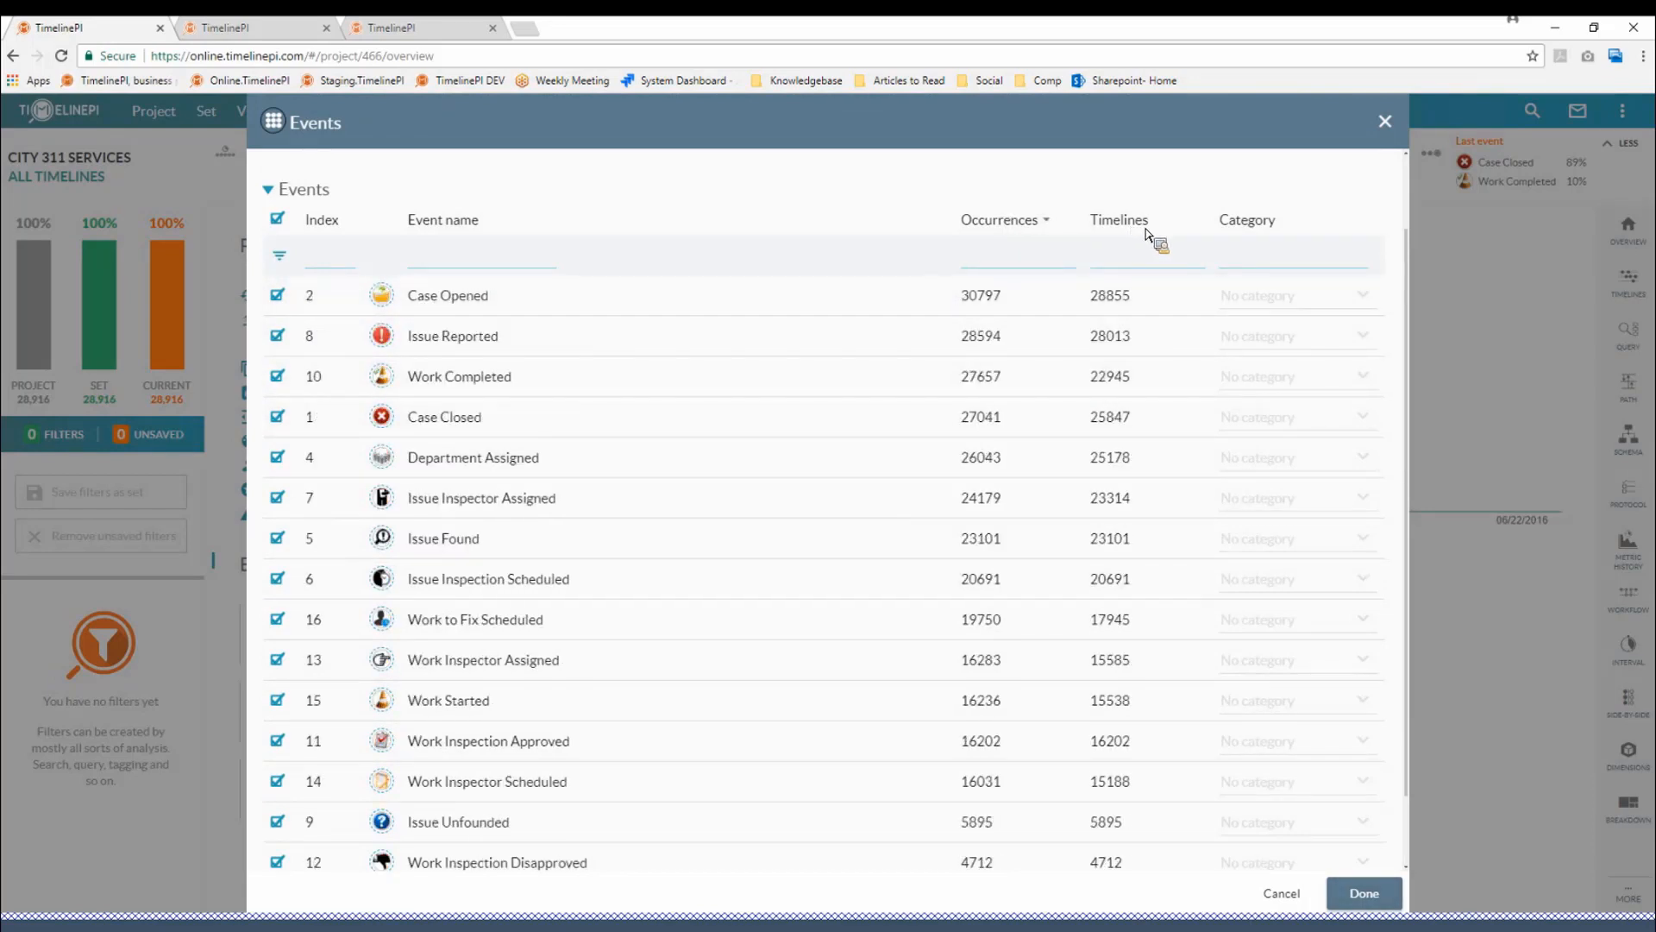
pyautogui.click(1148, 229)
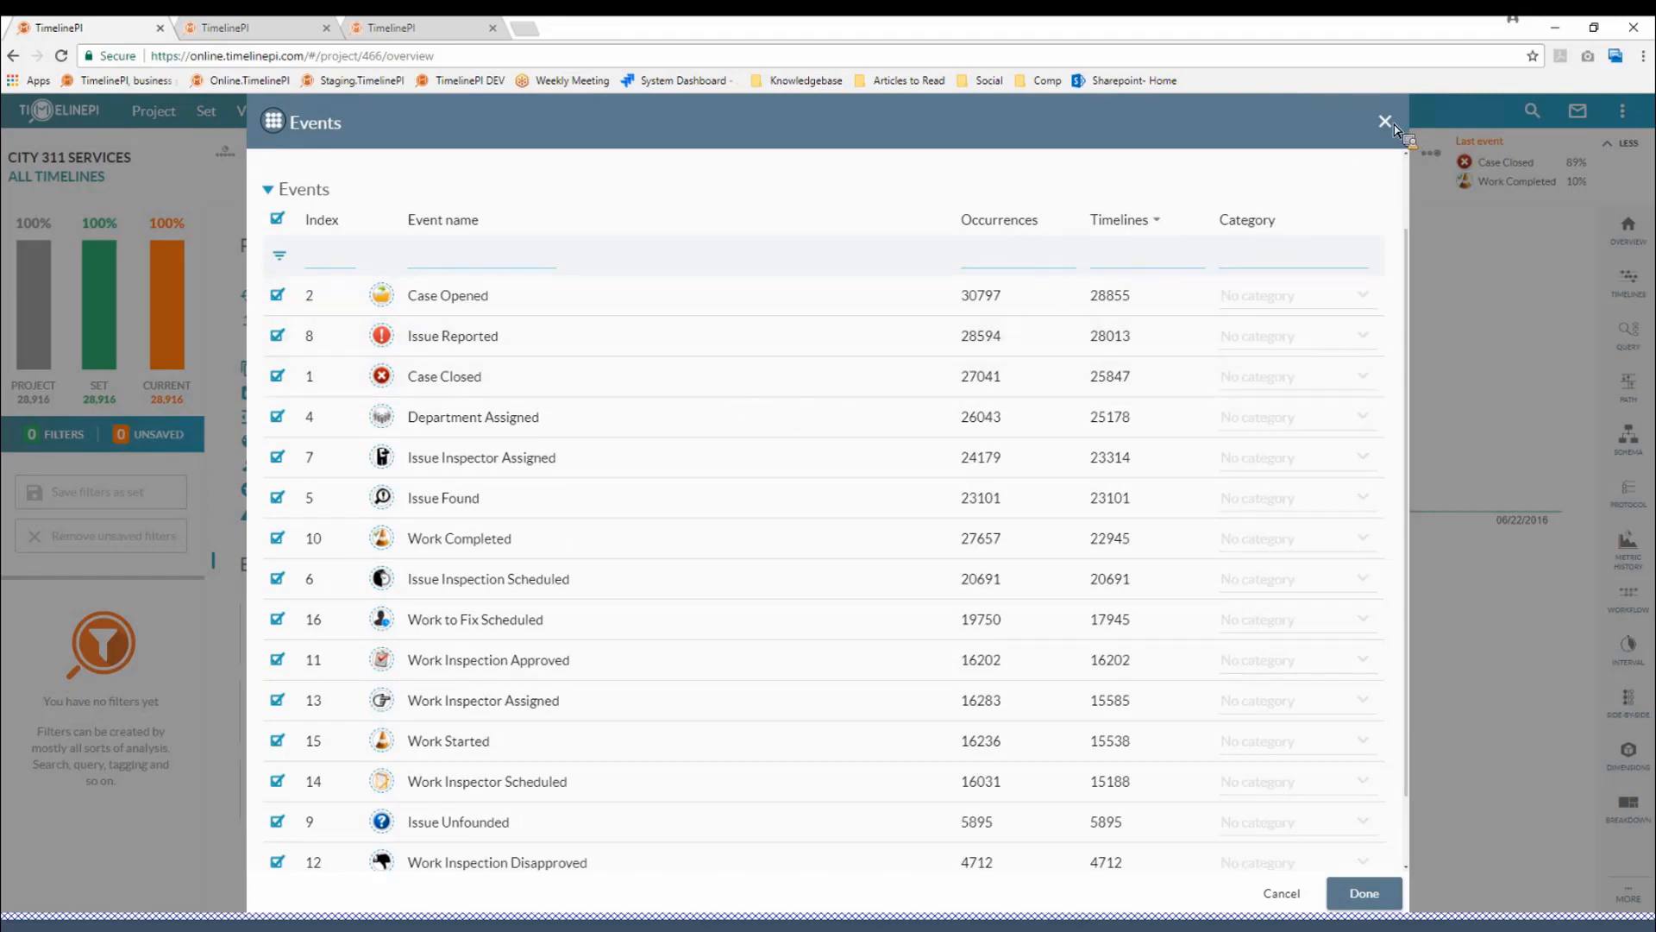
pyautogui.press('Escape')
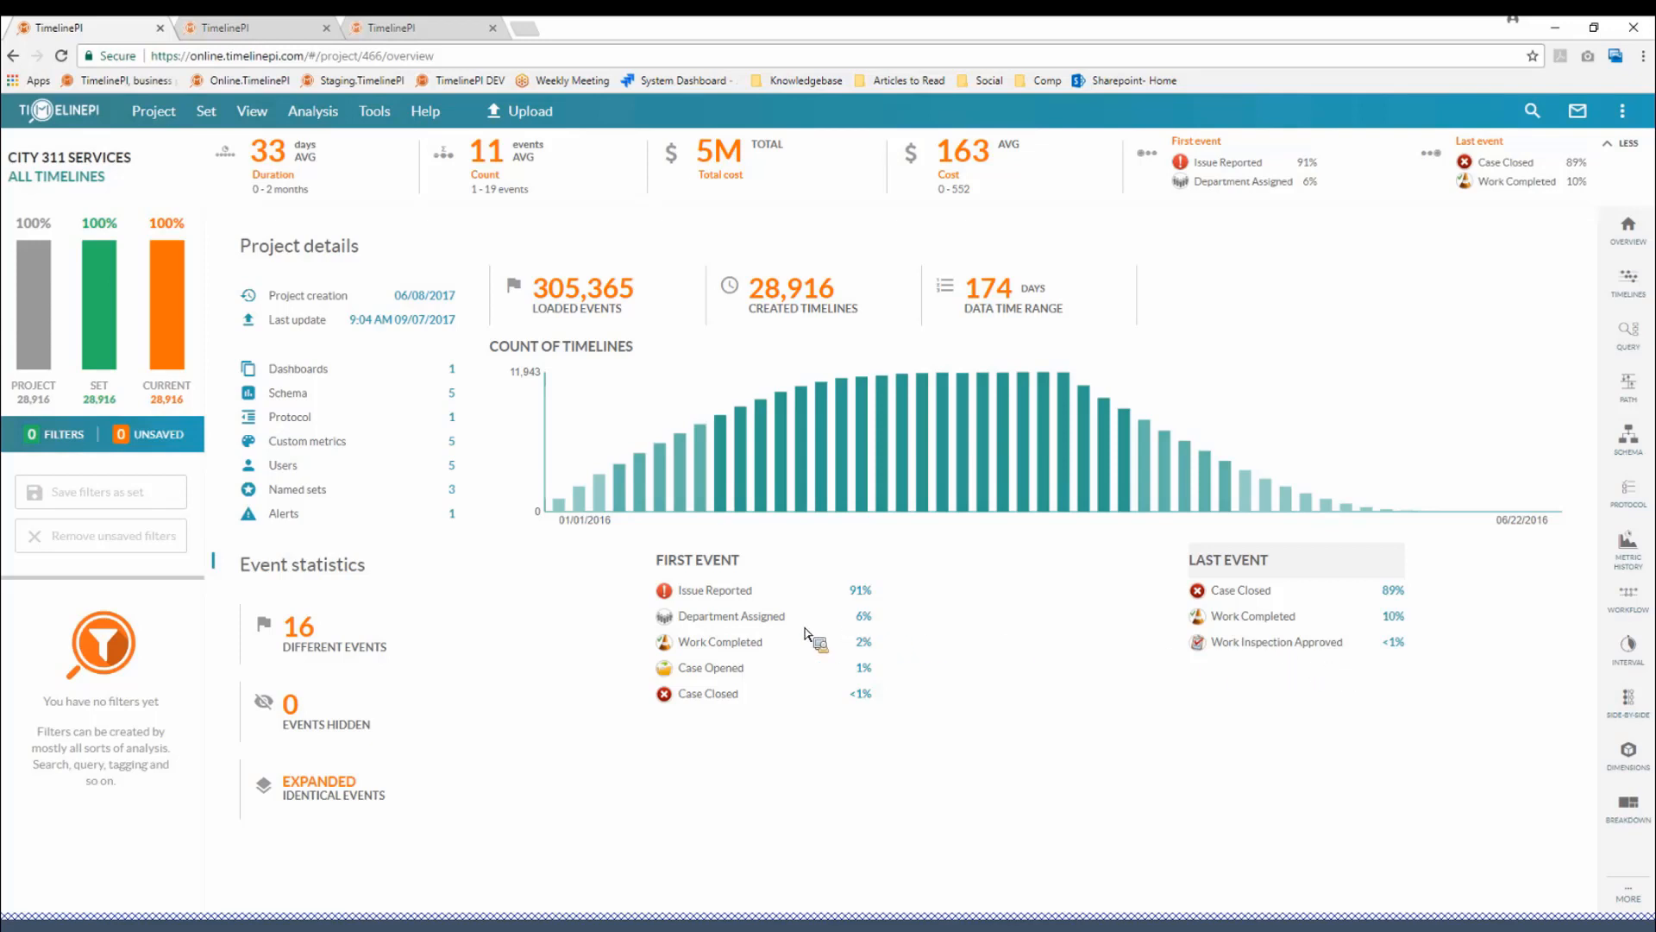
# - Open the Timelines view of the City 311 Services project
pyautogui.moveTo(653, 632); pyautogui.dragTo(1415, 195)
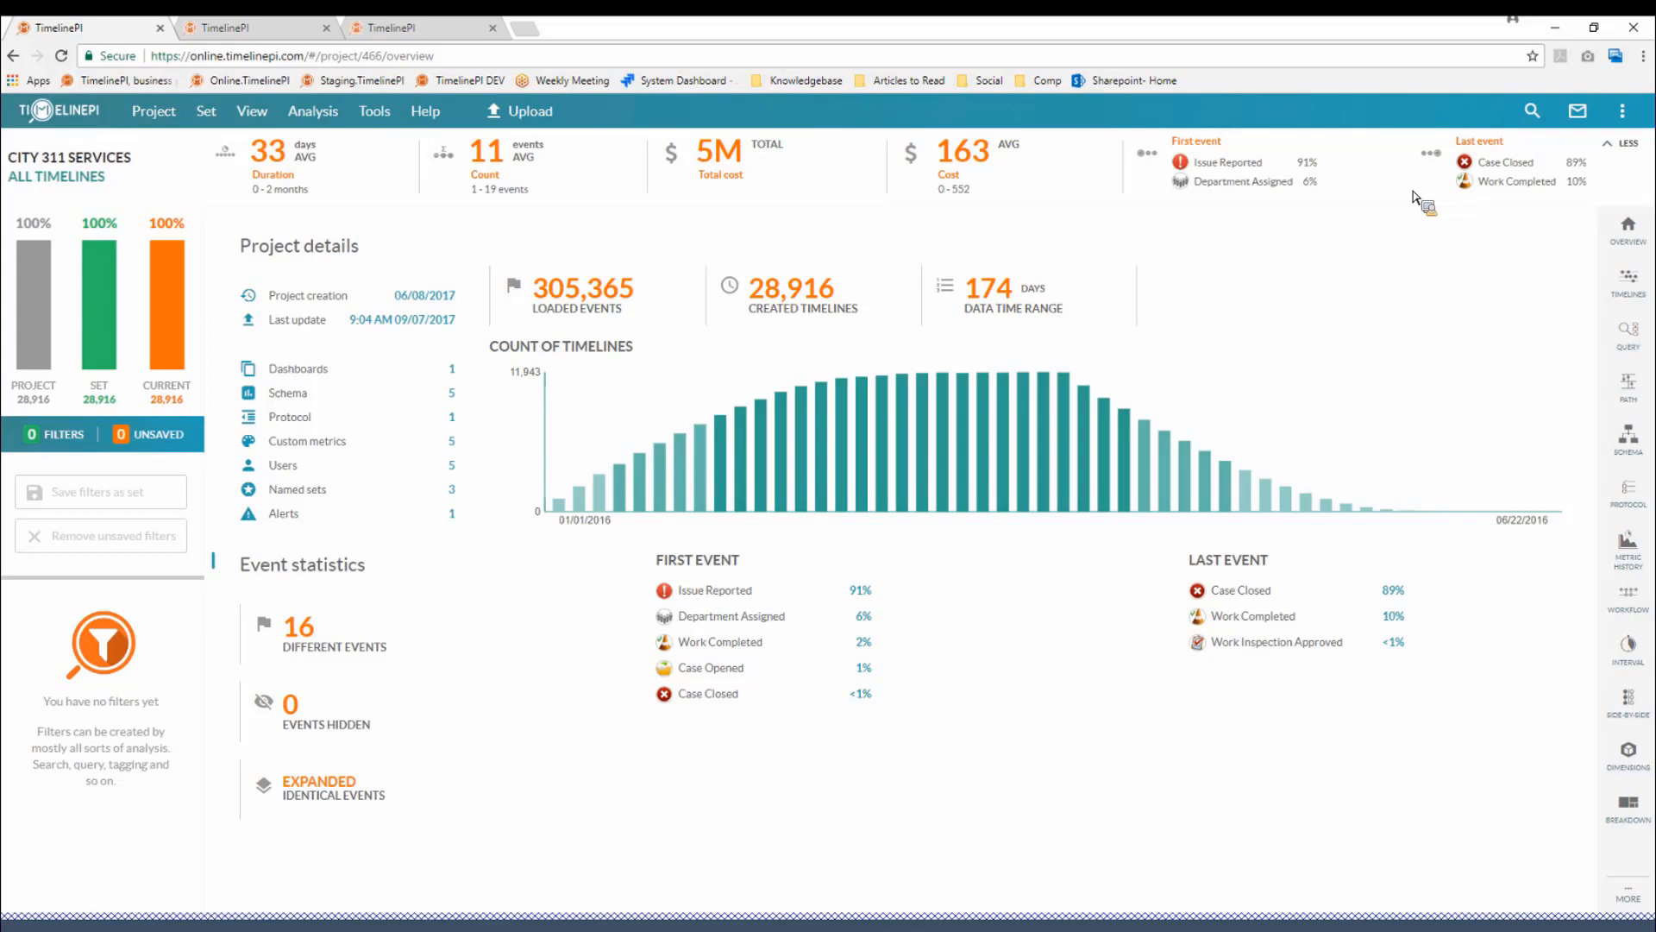
pyautogui.moveTo(1414, 197); pyautogui.dragTo(921, 388)
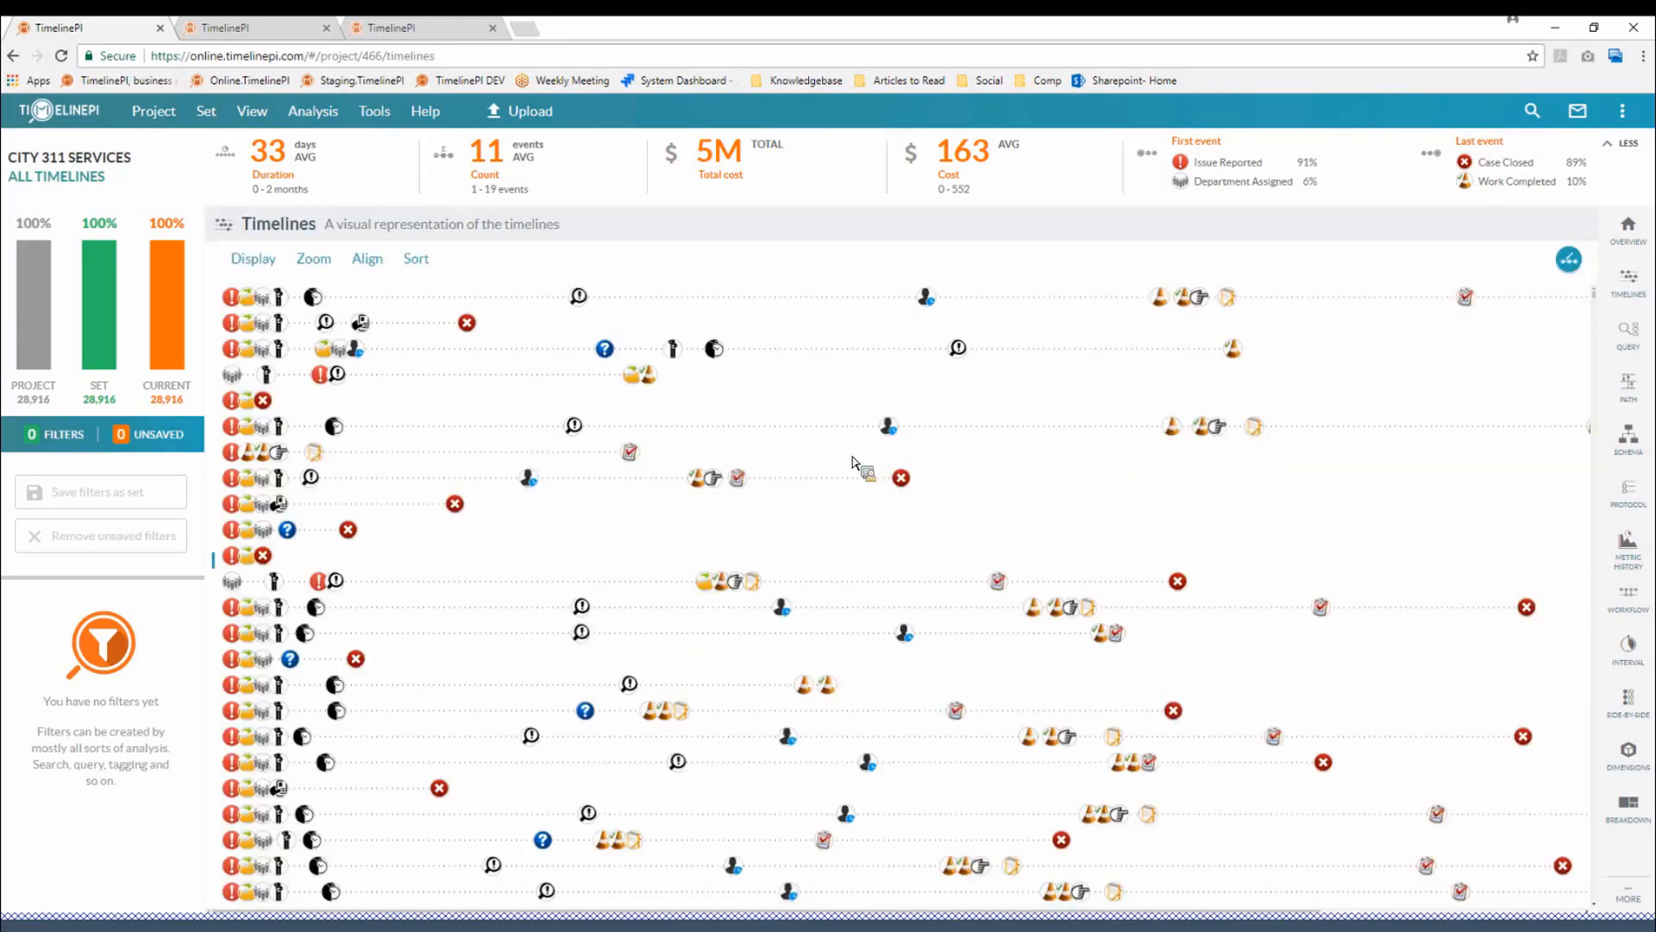
pyautogui.moveTo(816, 498); pyautogui.dragTo(787, 511)
pyautogui.moveTo(787, 512); pyautogui.dragTo(759, 584)
# - Examine the event sequences and their spacing across the project's timelines
pyautogui.scroll(-1, 815, 582)
pyautogui.scroll(-1, 811, 590)
pyautogui.scroll(-1, 763, 578)
pyautogui.scroll(-1, 761, 580)
pyautogui.scroll(-1, 758, 596)
pyautogui.scroll(-1, 759, 589)
pyautogui.scroll(-1, 707, 588)
pyautogui.scroll(-1, 761, 586)
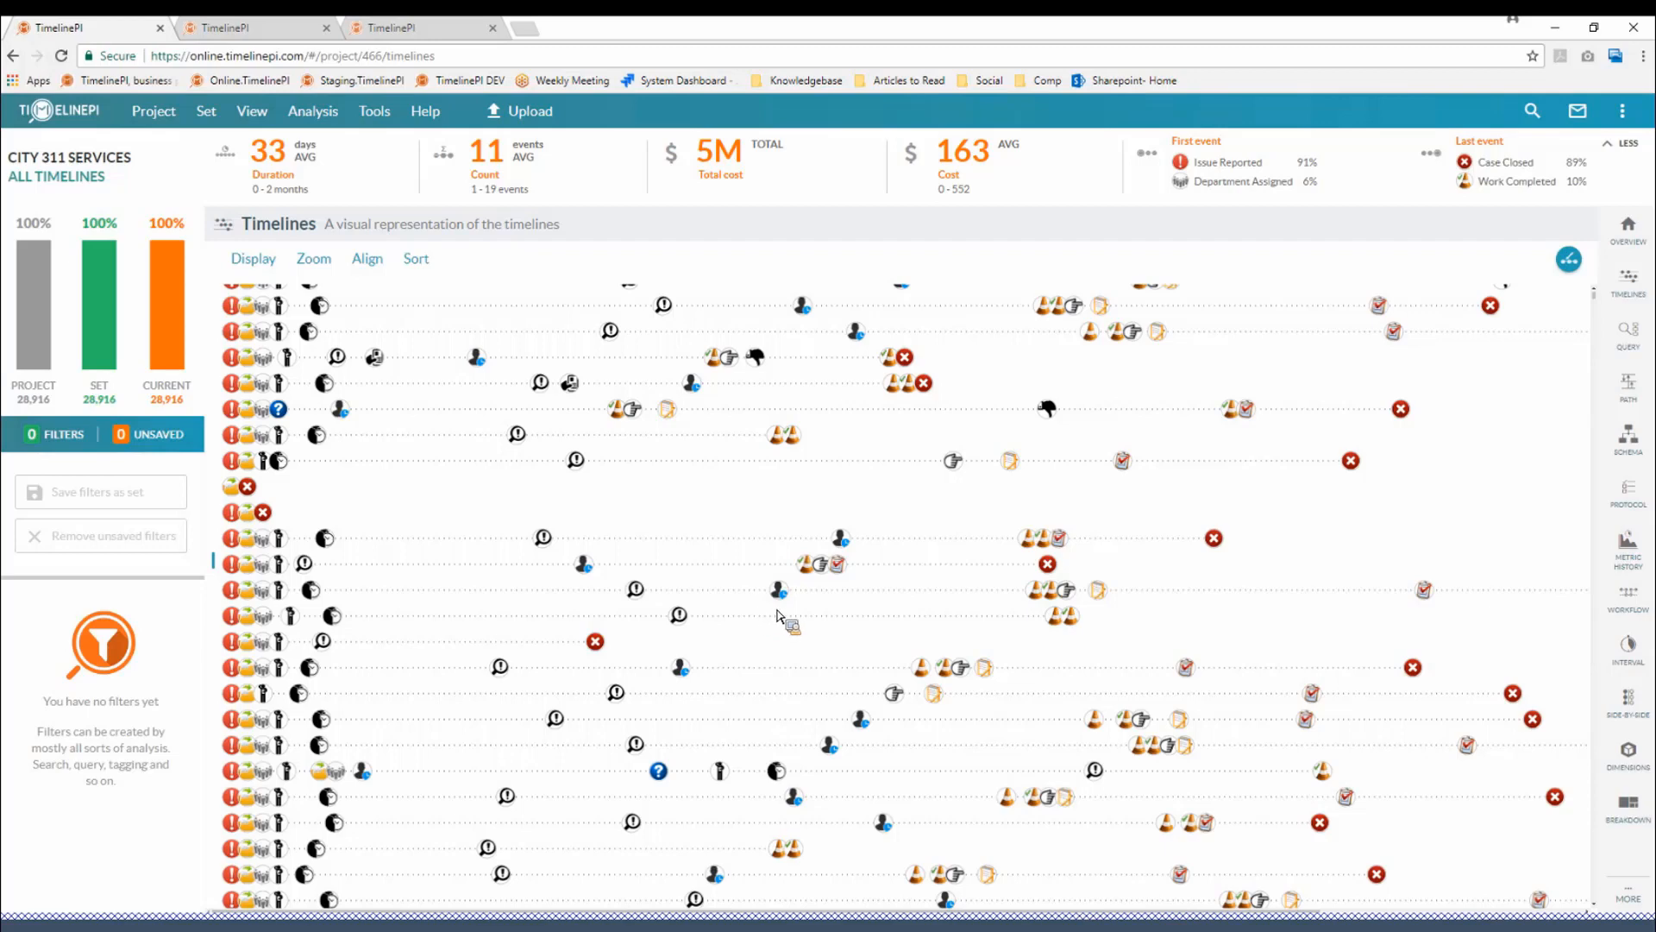
pyautogui.scroll(-1, 779, 616)
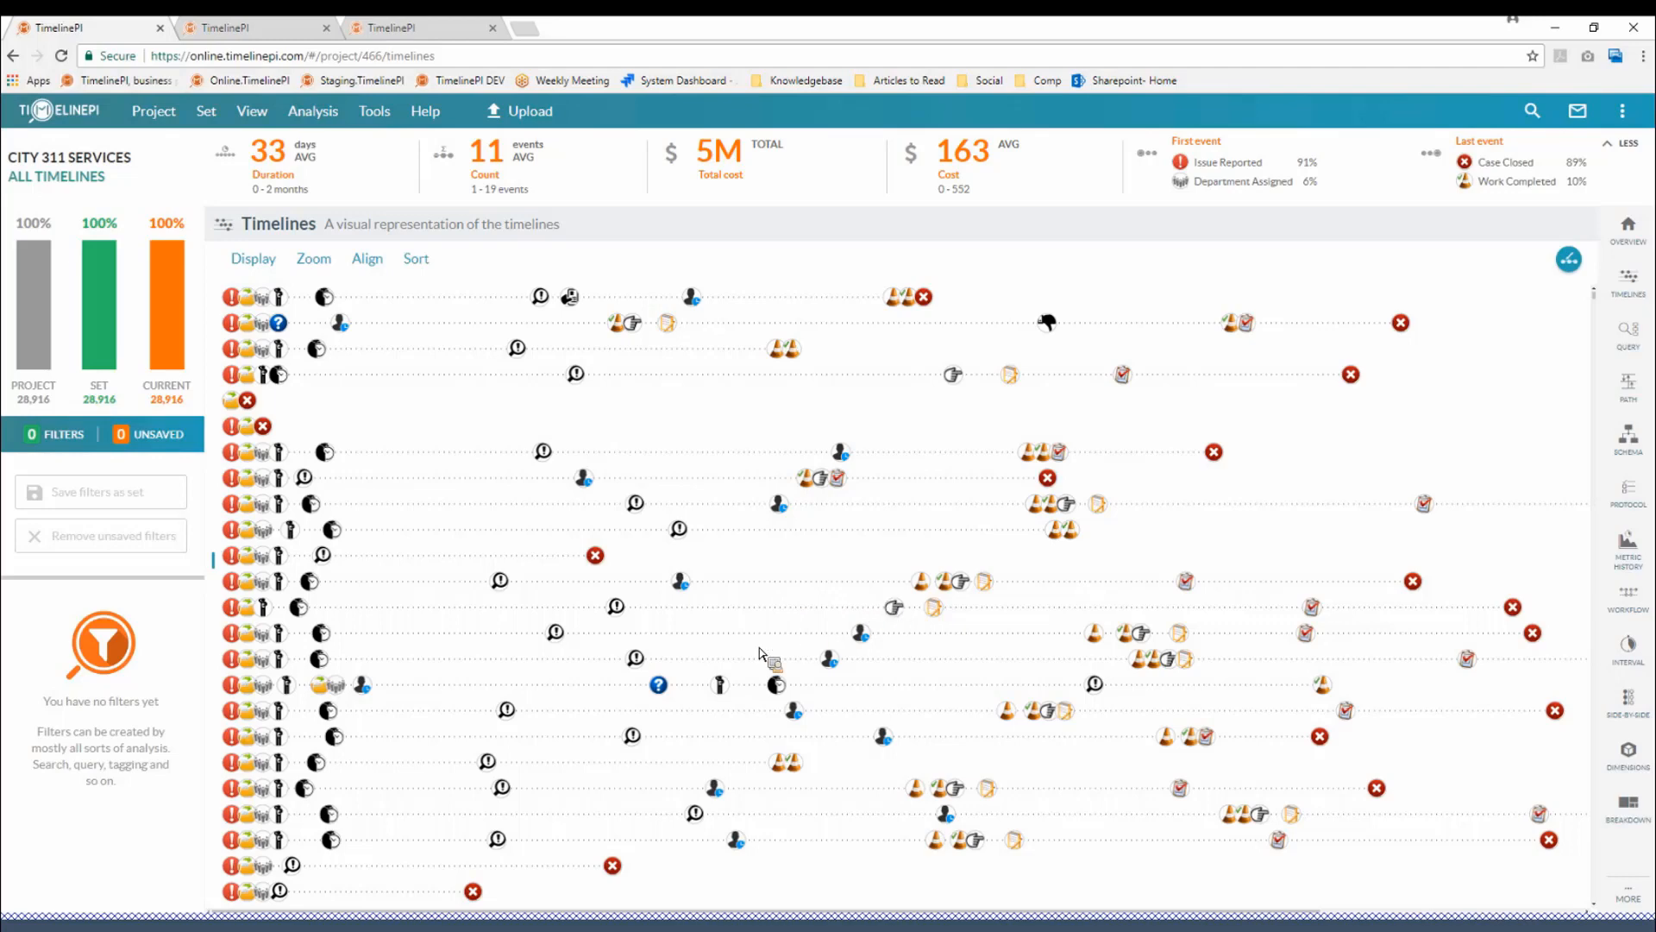
pyautogui.scroll(-1, 768, 660)
pyautogui.scroll(-1, 759, 639)
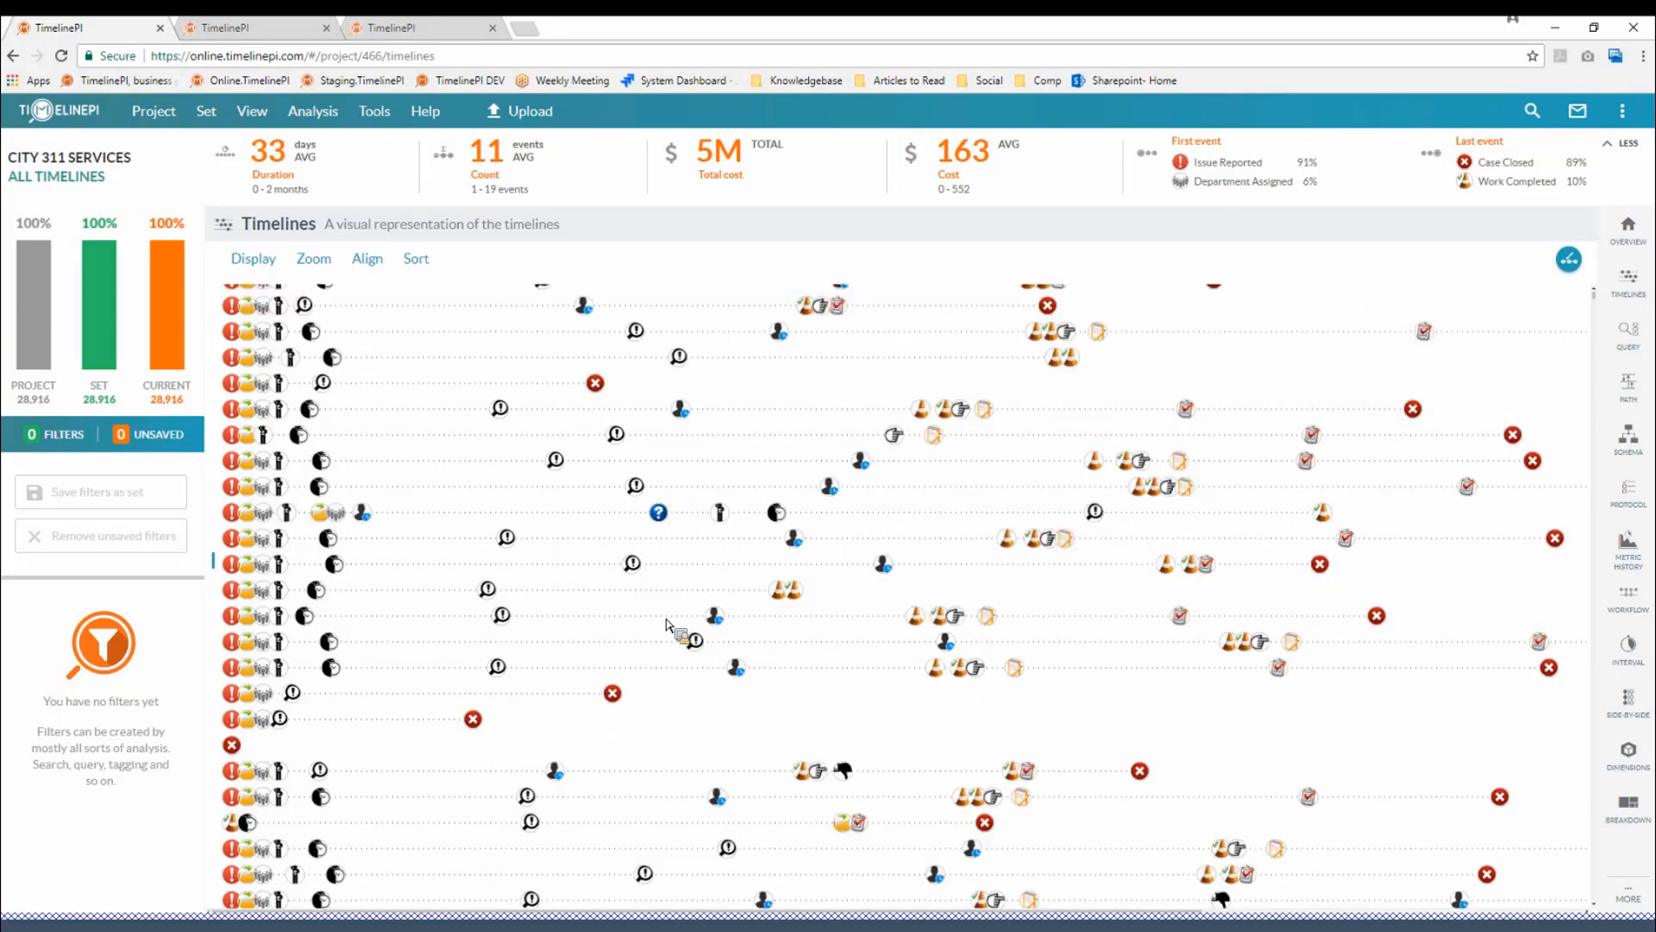
pyautogui.scroll(-1, 759, 621)
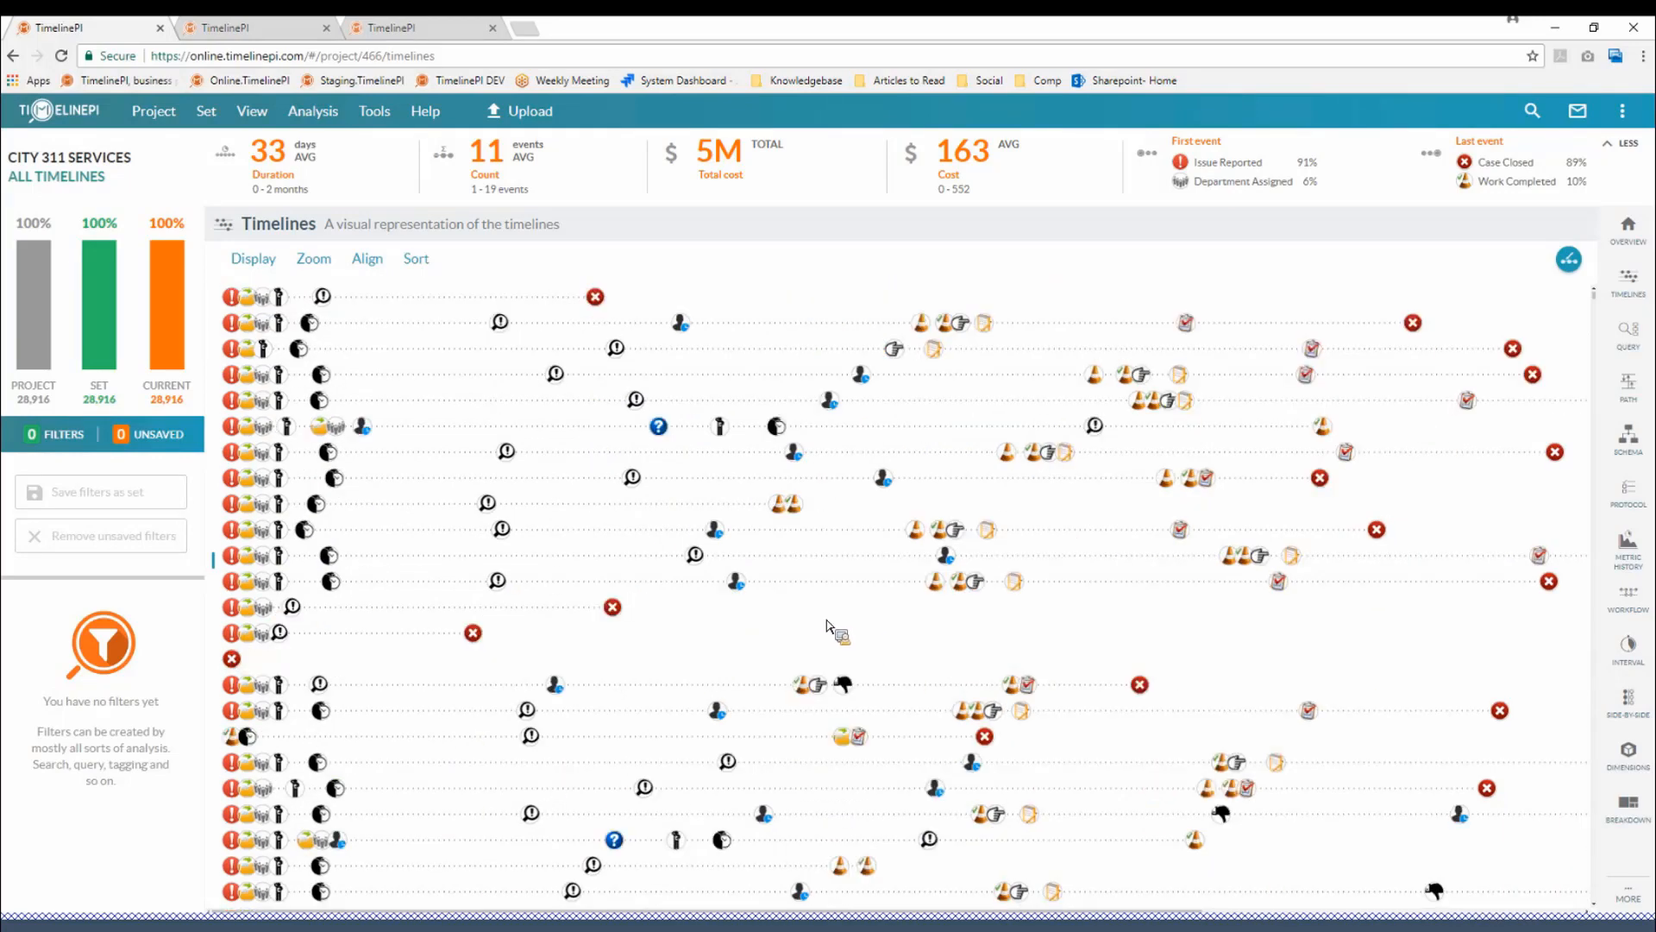
pyautogui.scroll(-2, 820, 626)
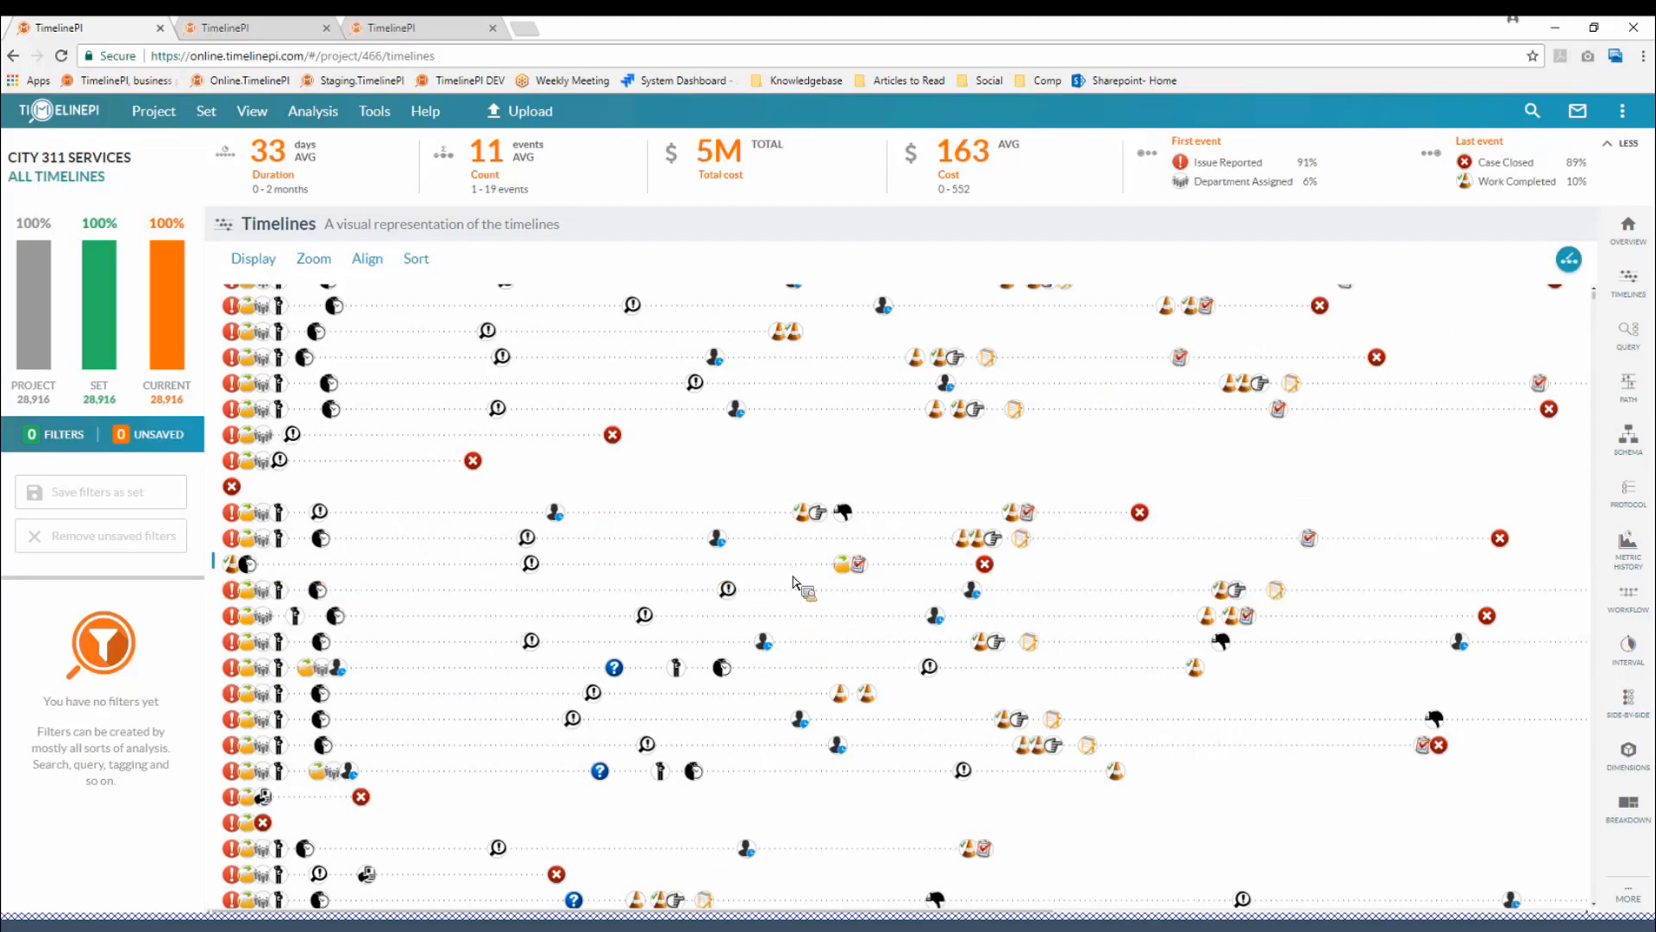
# - Inspect one abandoned-car timeline in detail, reading its events and durations from Issue Reported to Case Closed, and close the details
pyautogui.click(759, 557)
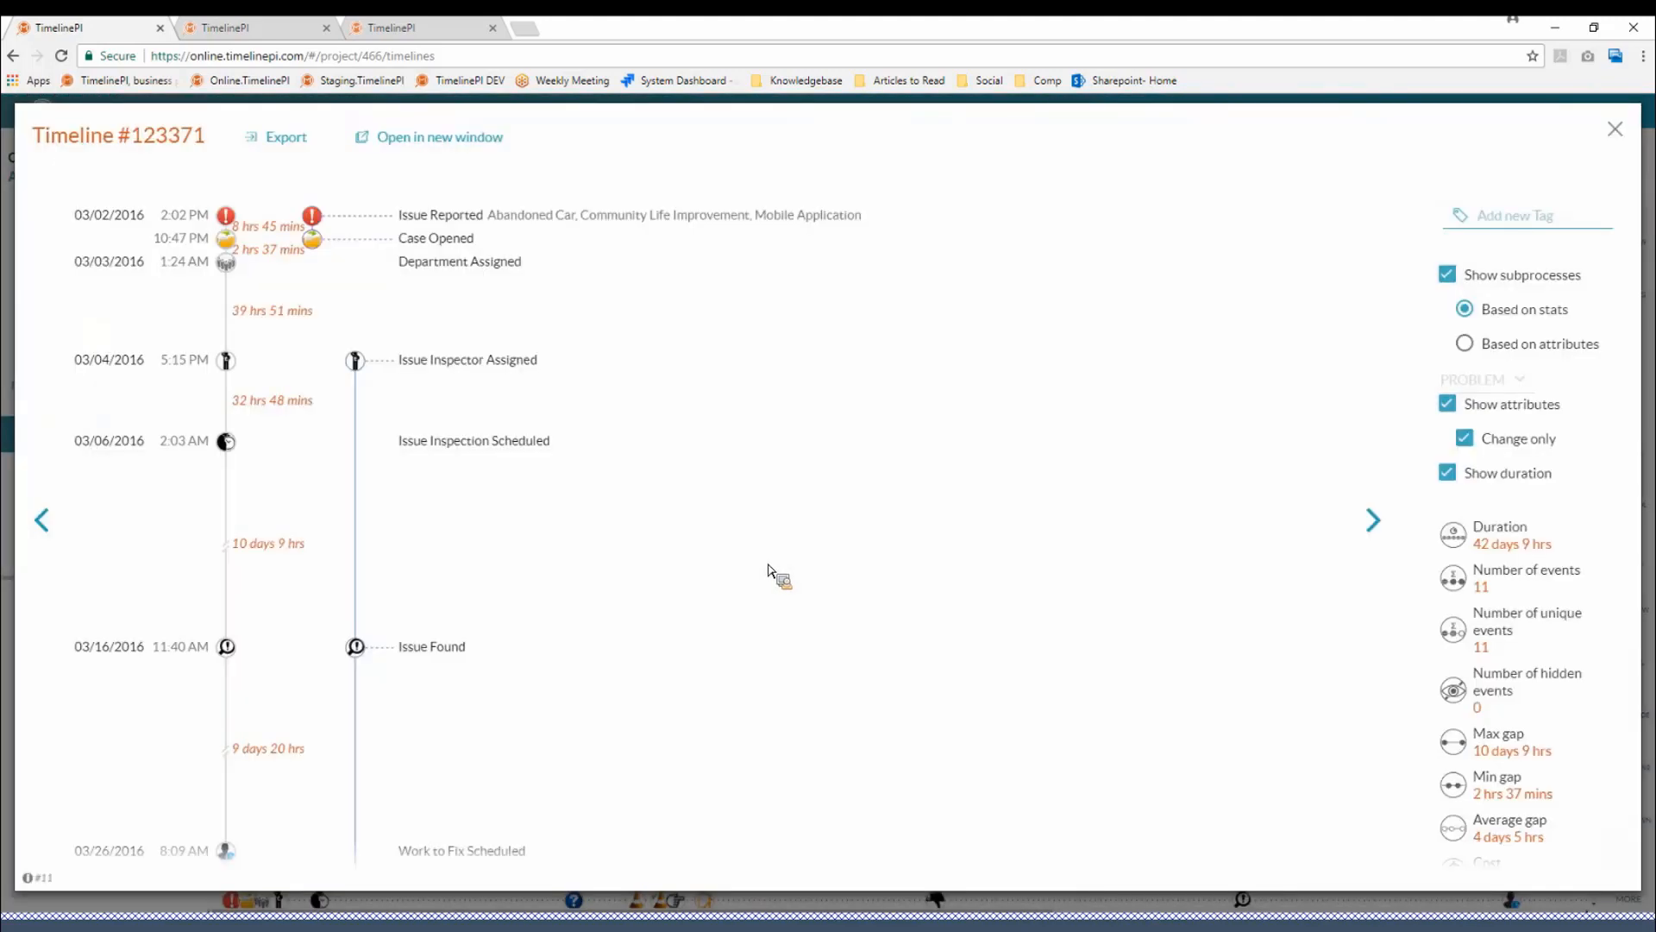
pyautogui.scroll(-2, 764, 563)
pyautogui.scroll(2, 764, 562)
pyautogui.moveTo(214, 200); pyautogui.dragTo(273, 352)
pyautogui.scroll(-2, 274, 350)
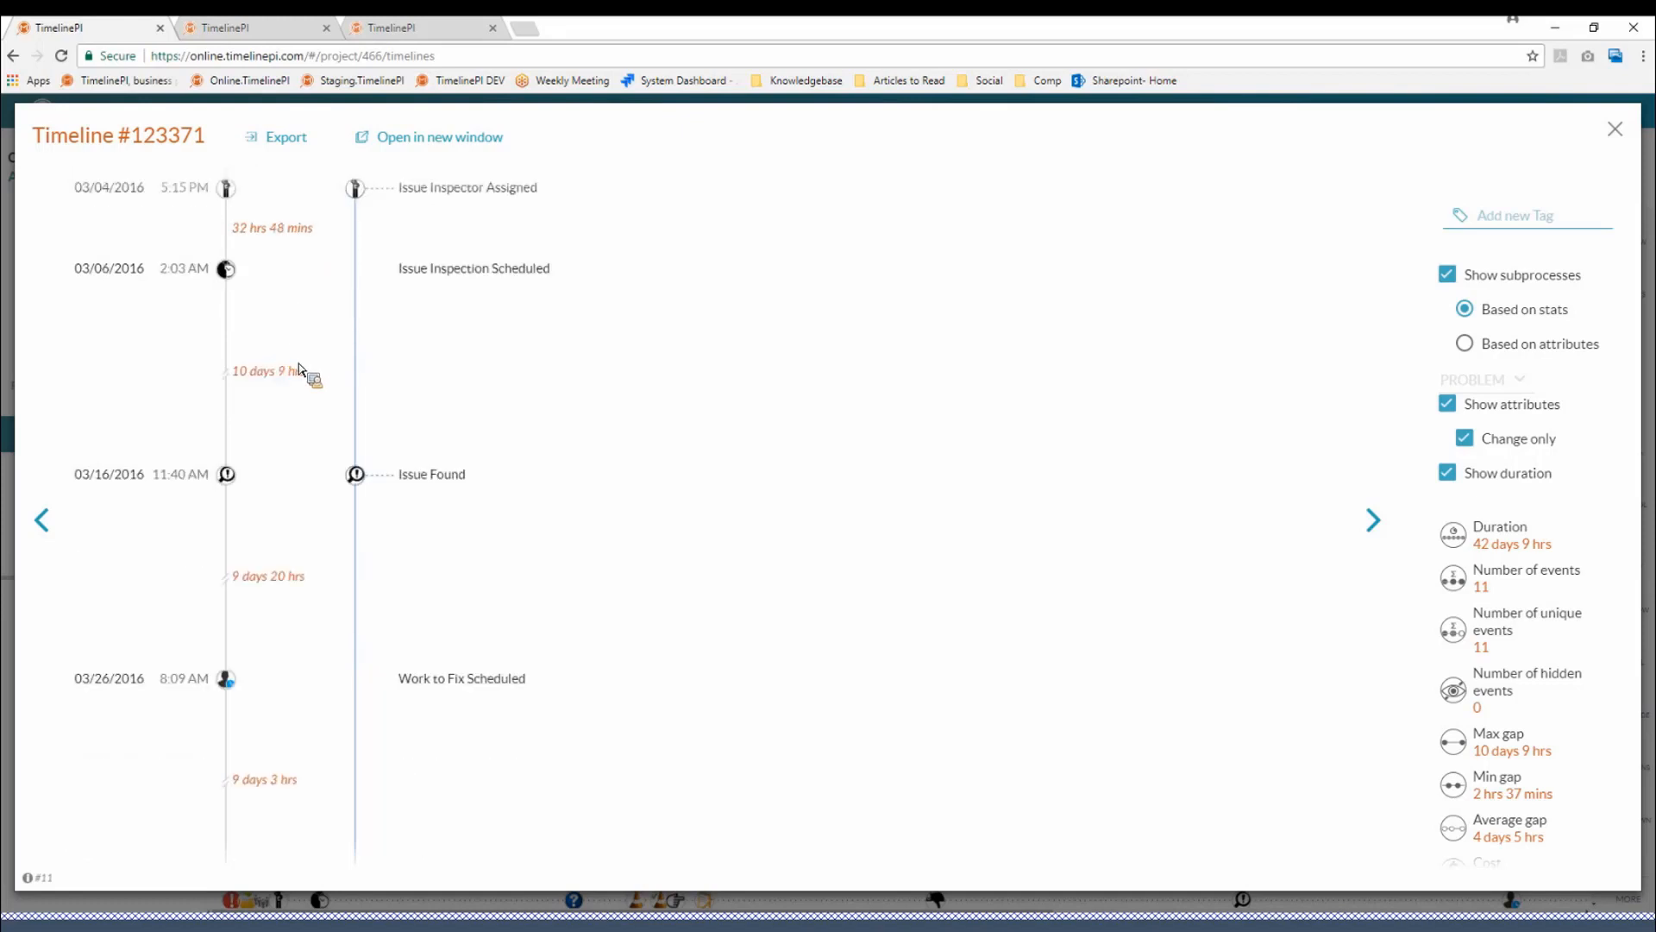
pyautogui.scroll(-4, 300, 369)
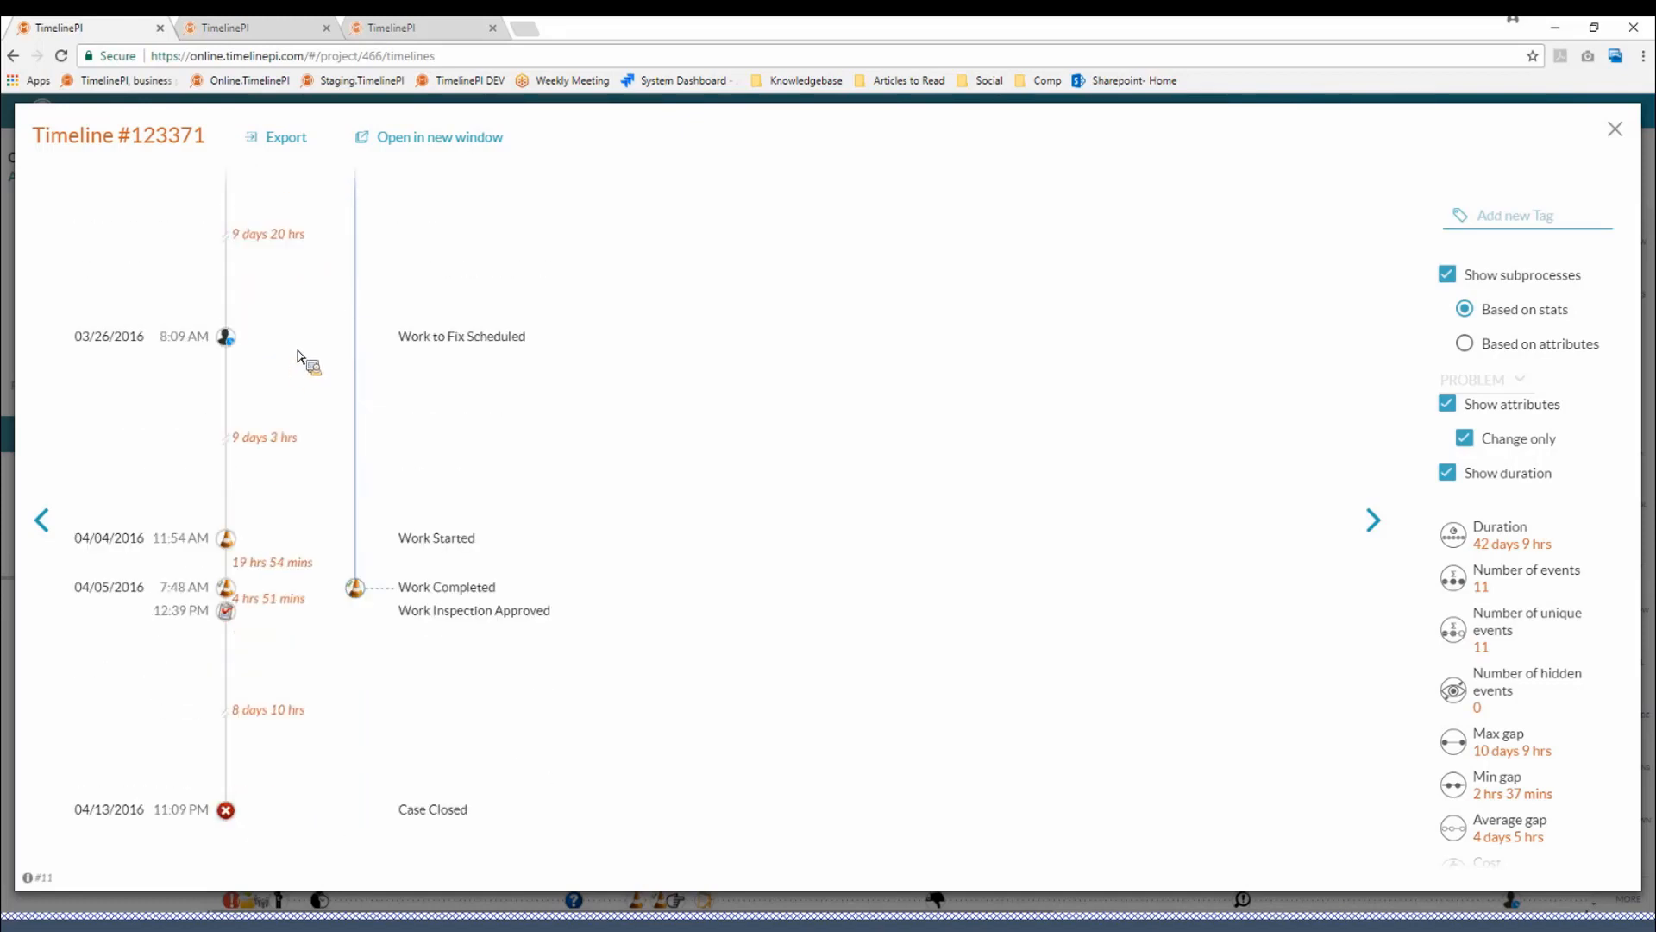
pyautogui.scroll(5, 365, 317)
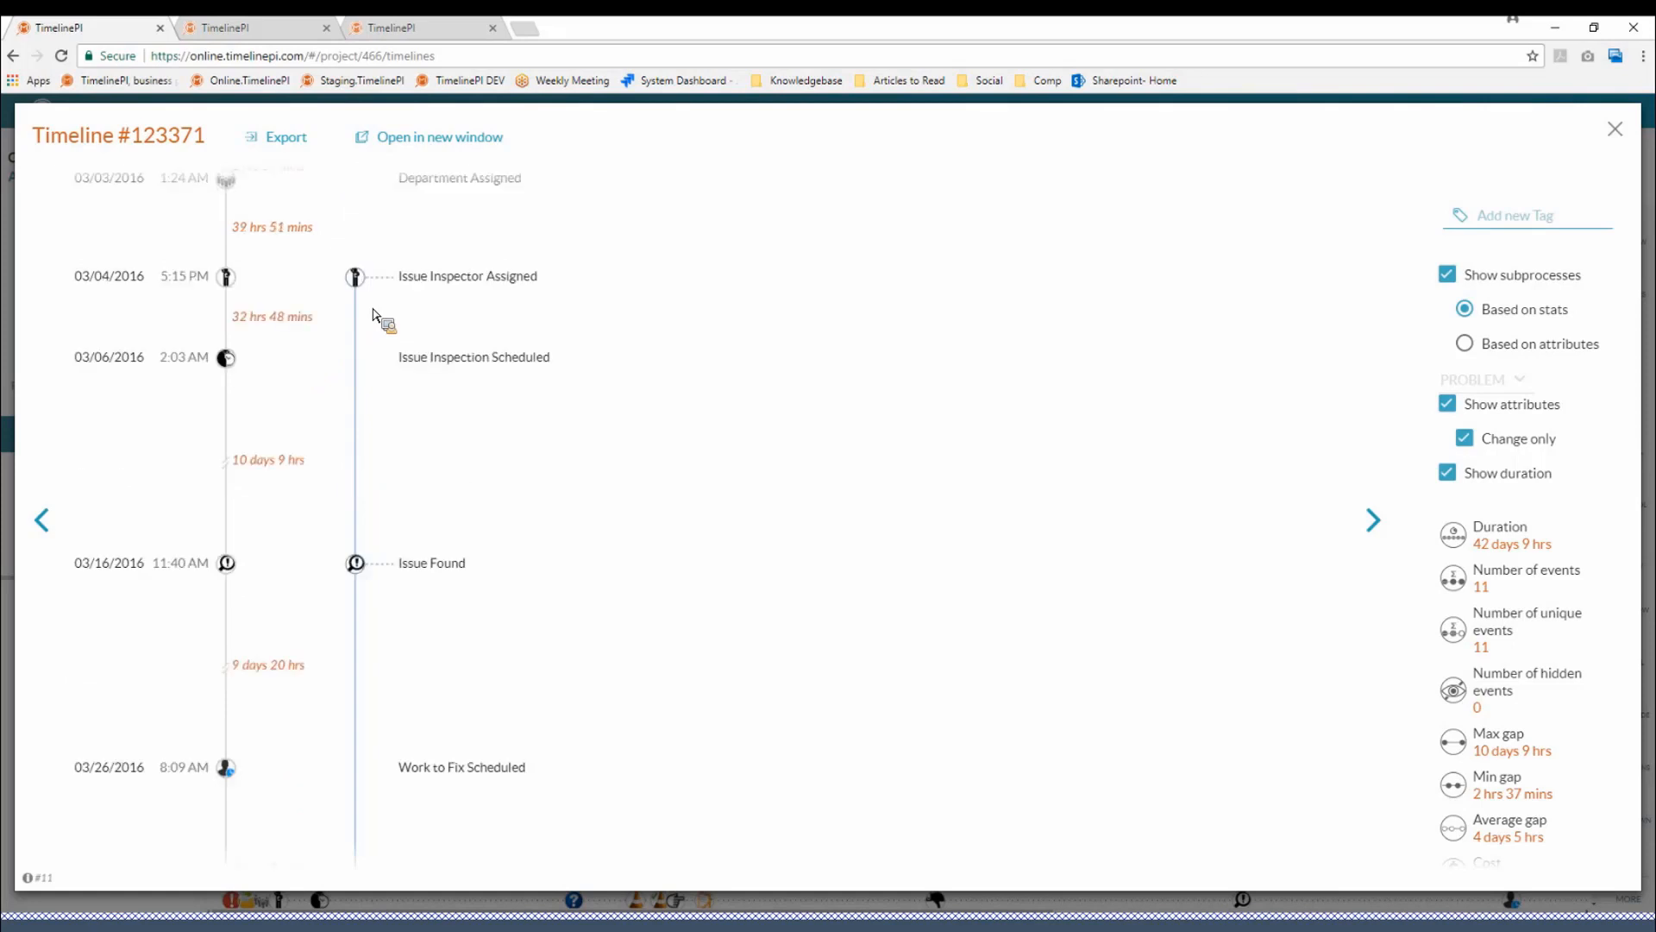
pyautogui.scroll(1, 374, 309)
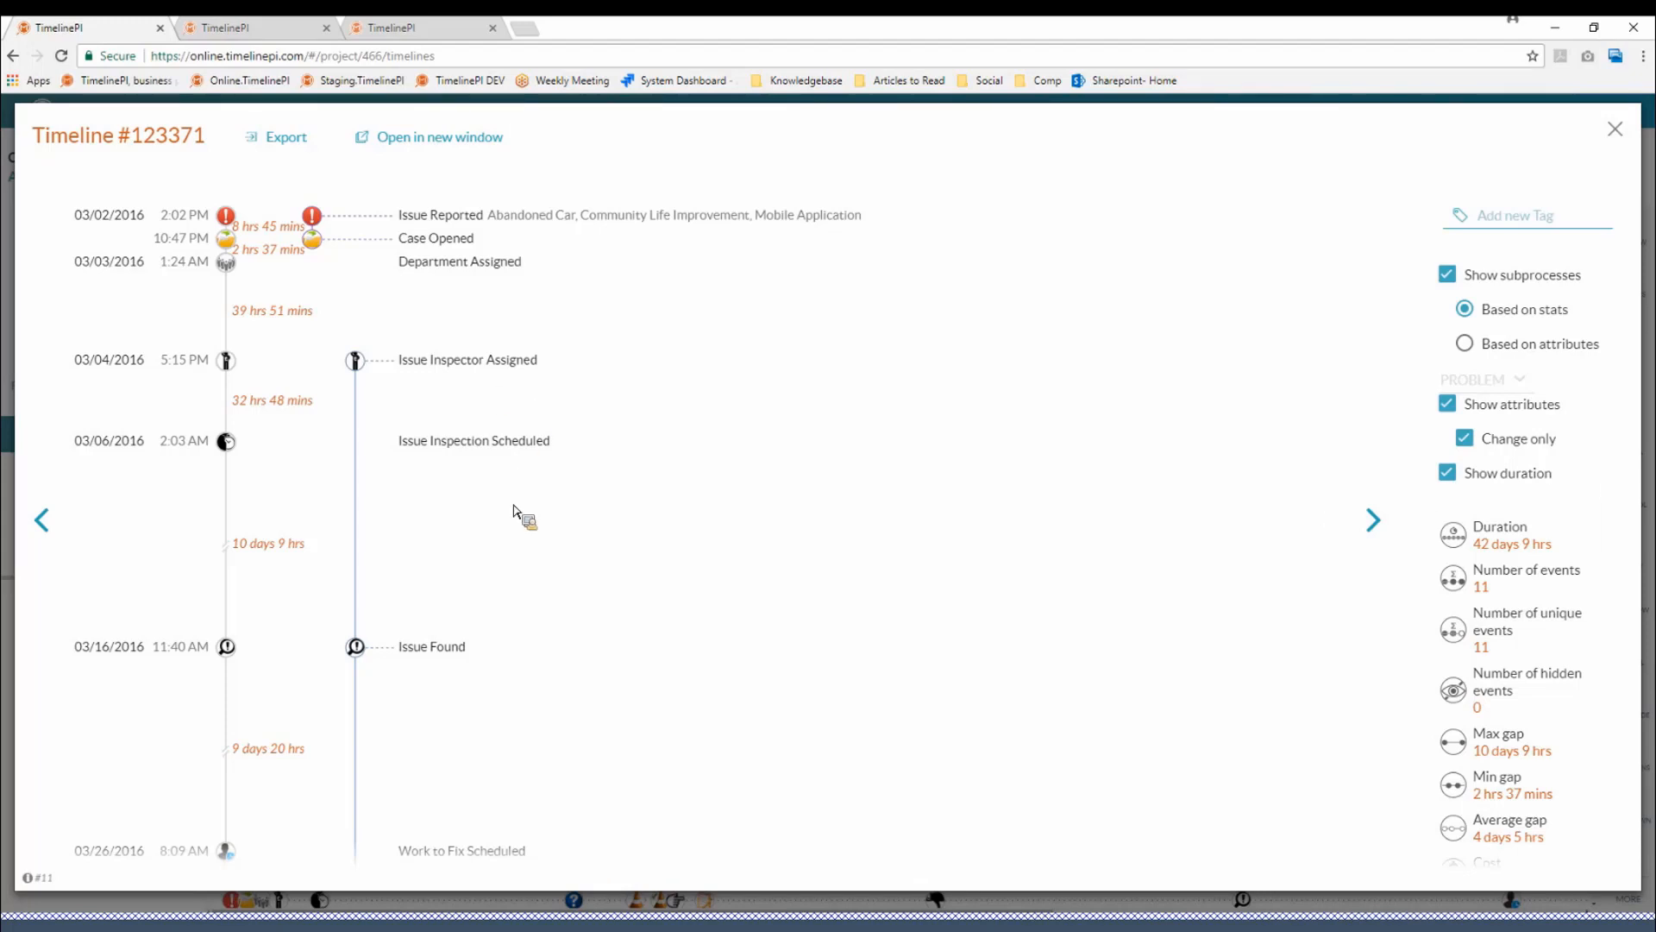
pyautogui.scroll(-3, 610, 566)
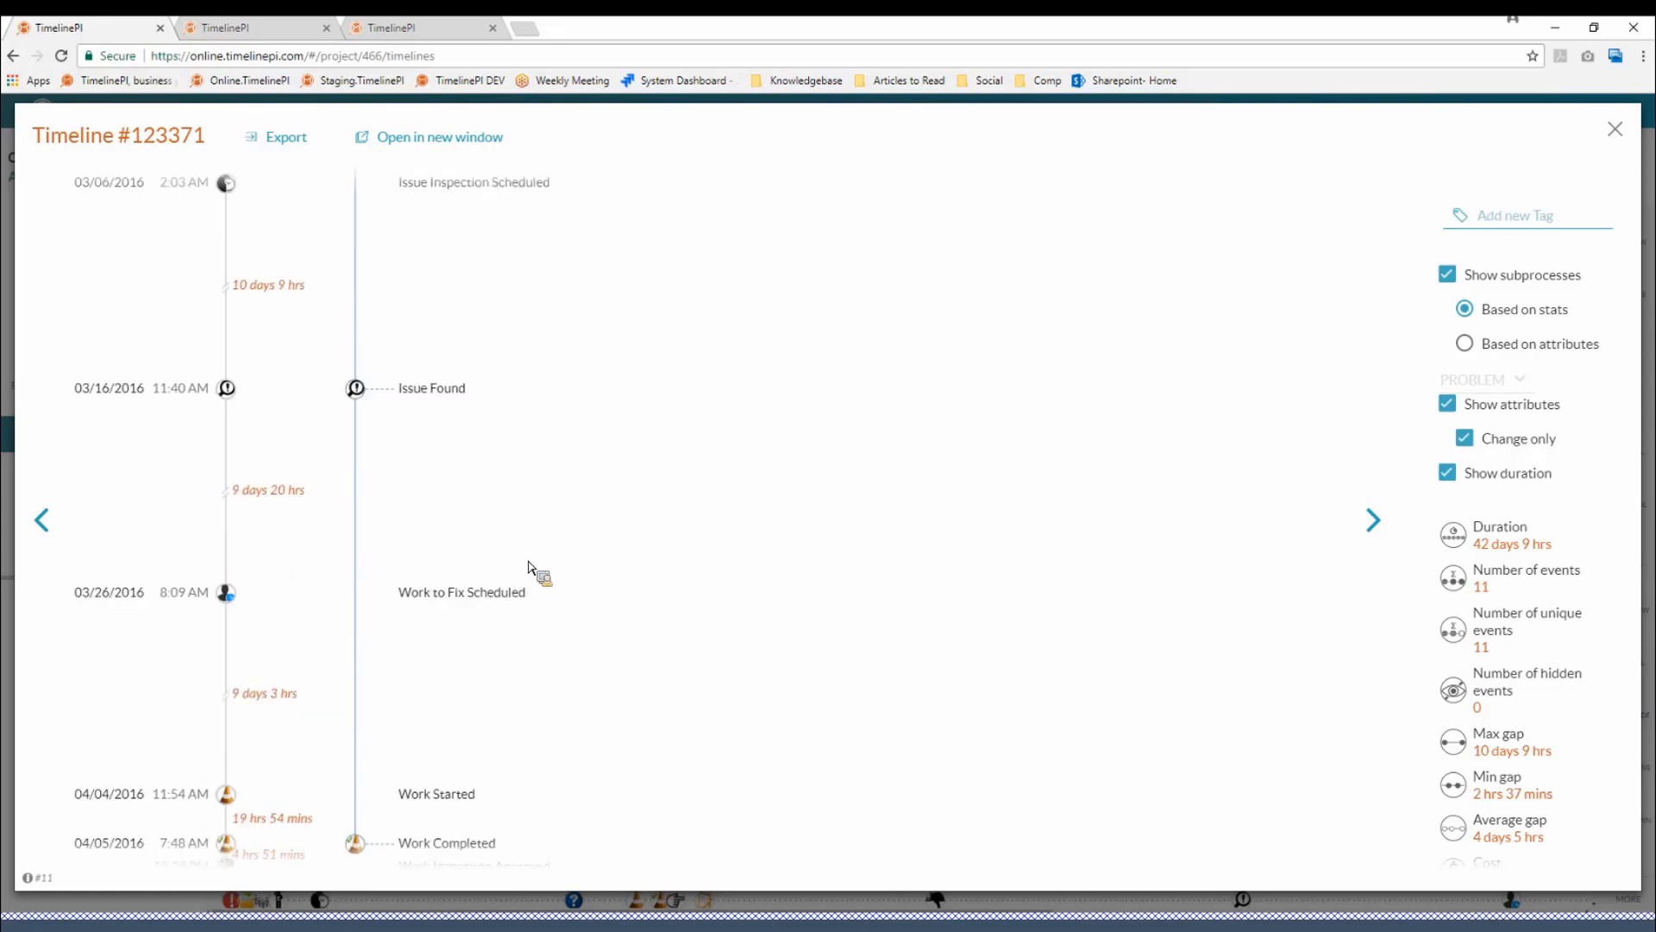
pyautogui.scroll(-1, 473, 574)
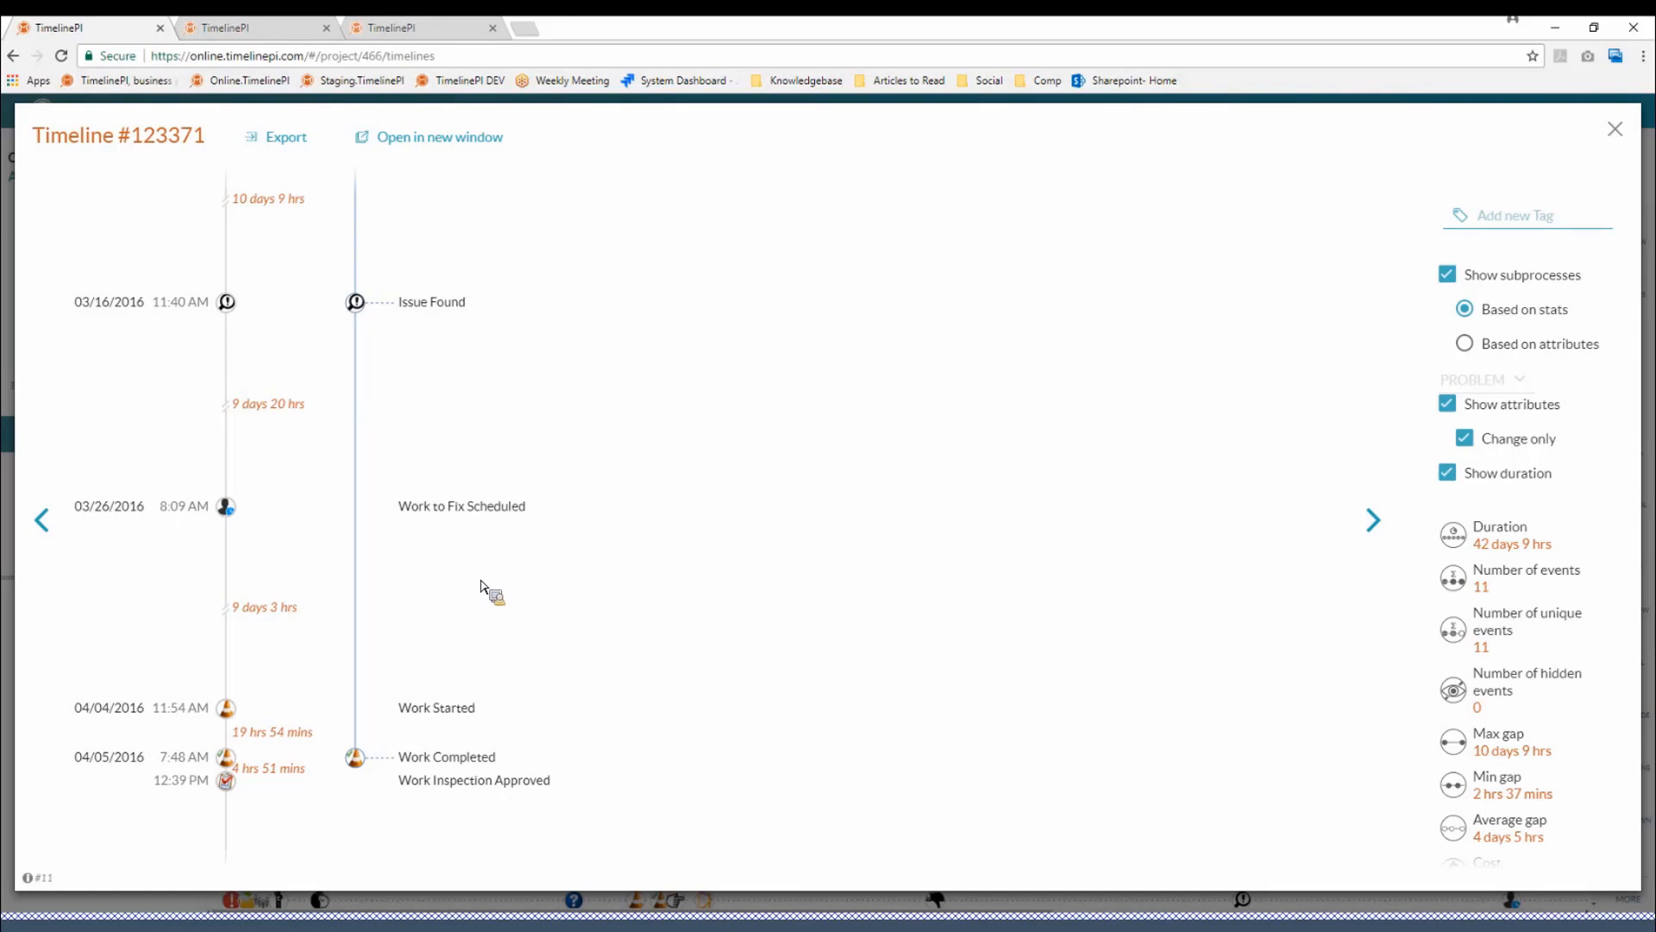
pyautogui.scroll(-1, 526, 609)
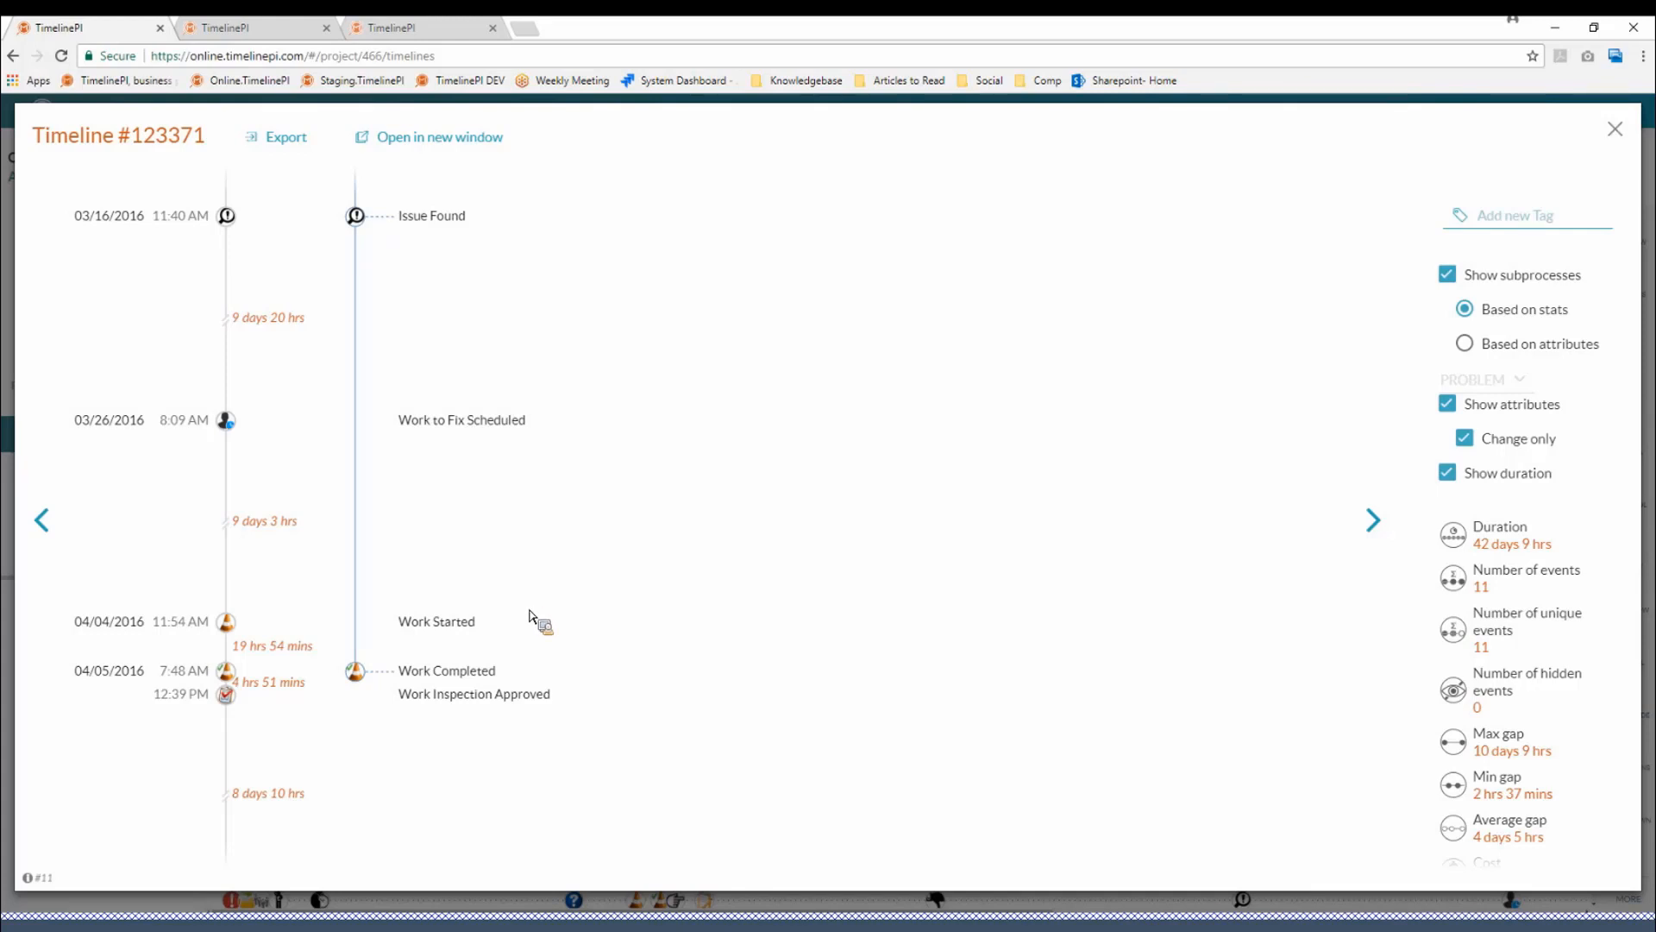
pyautogui.scroll(-1, 553, 596)
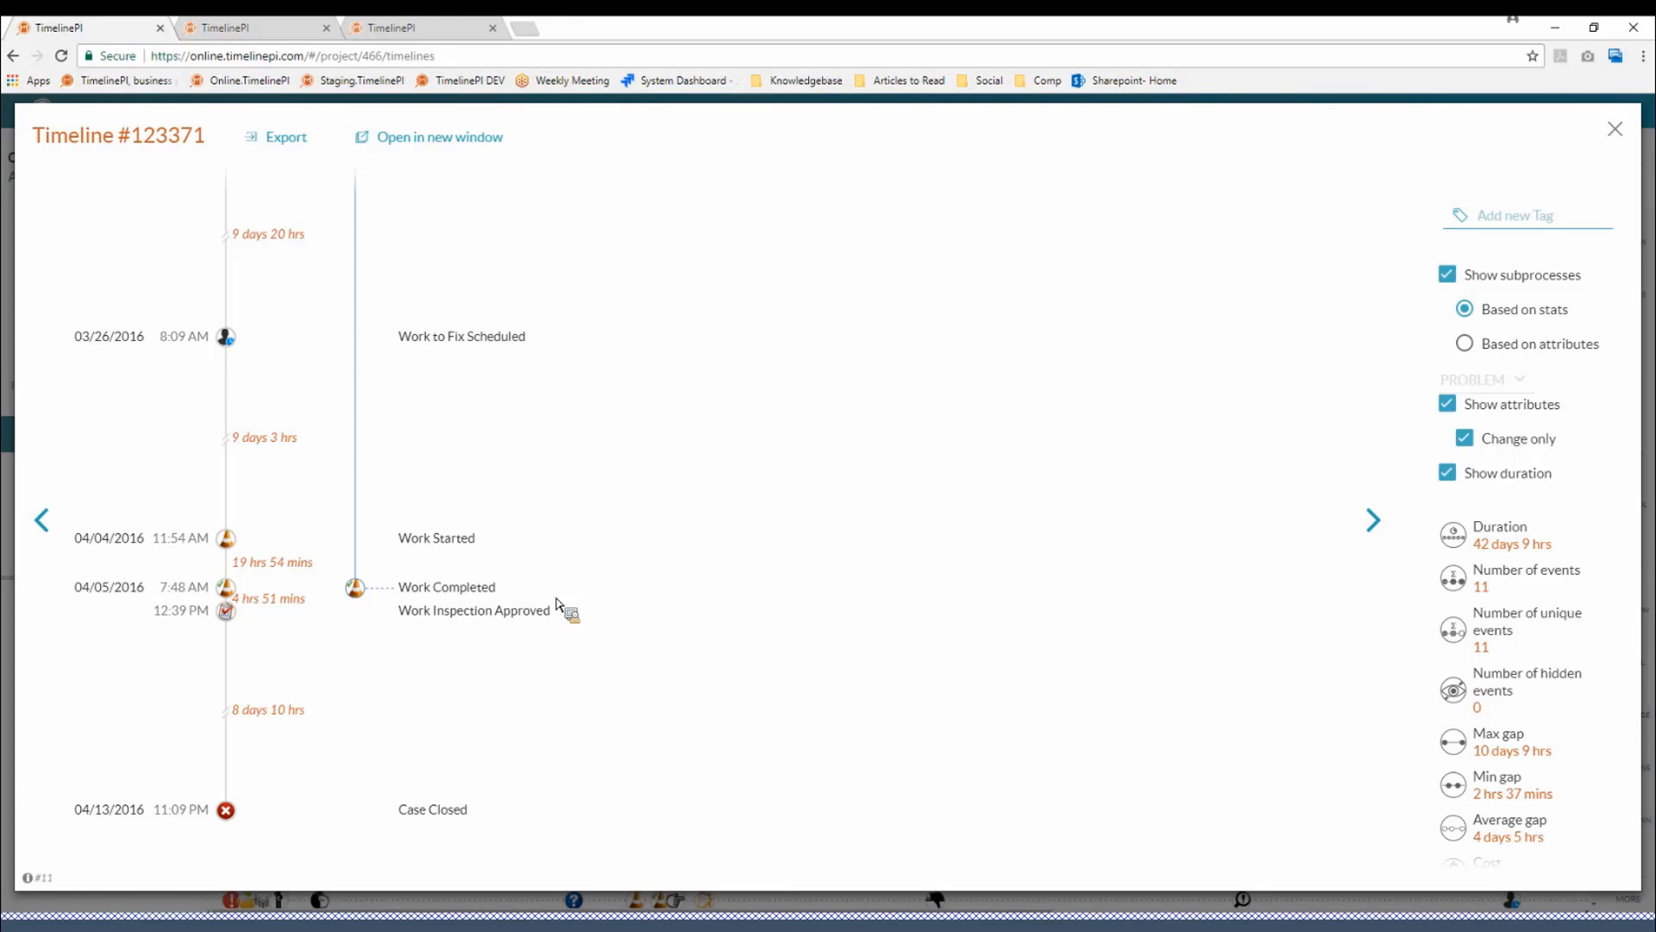
pyautogui.click(1617, 138)
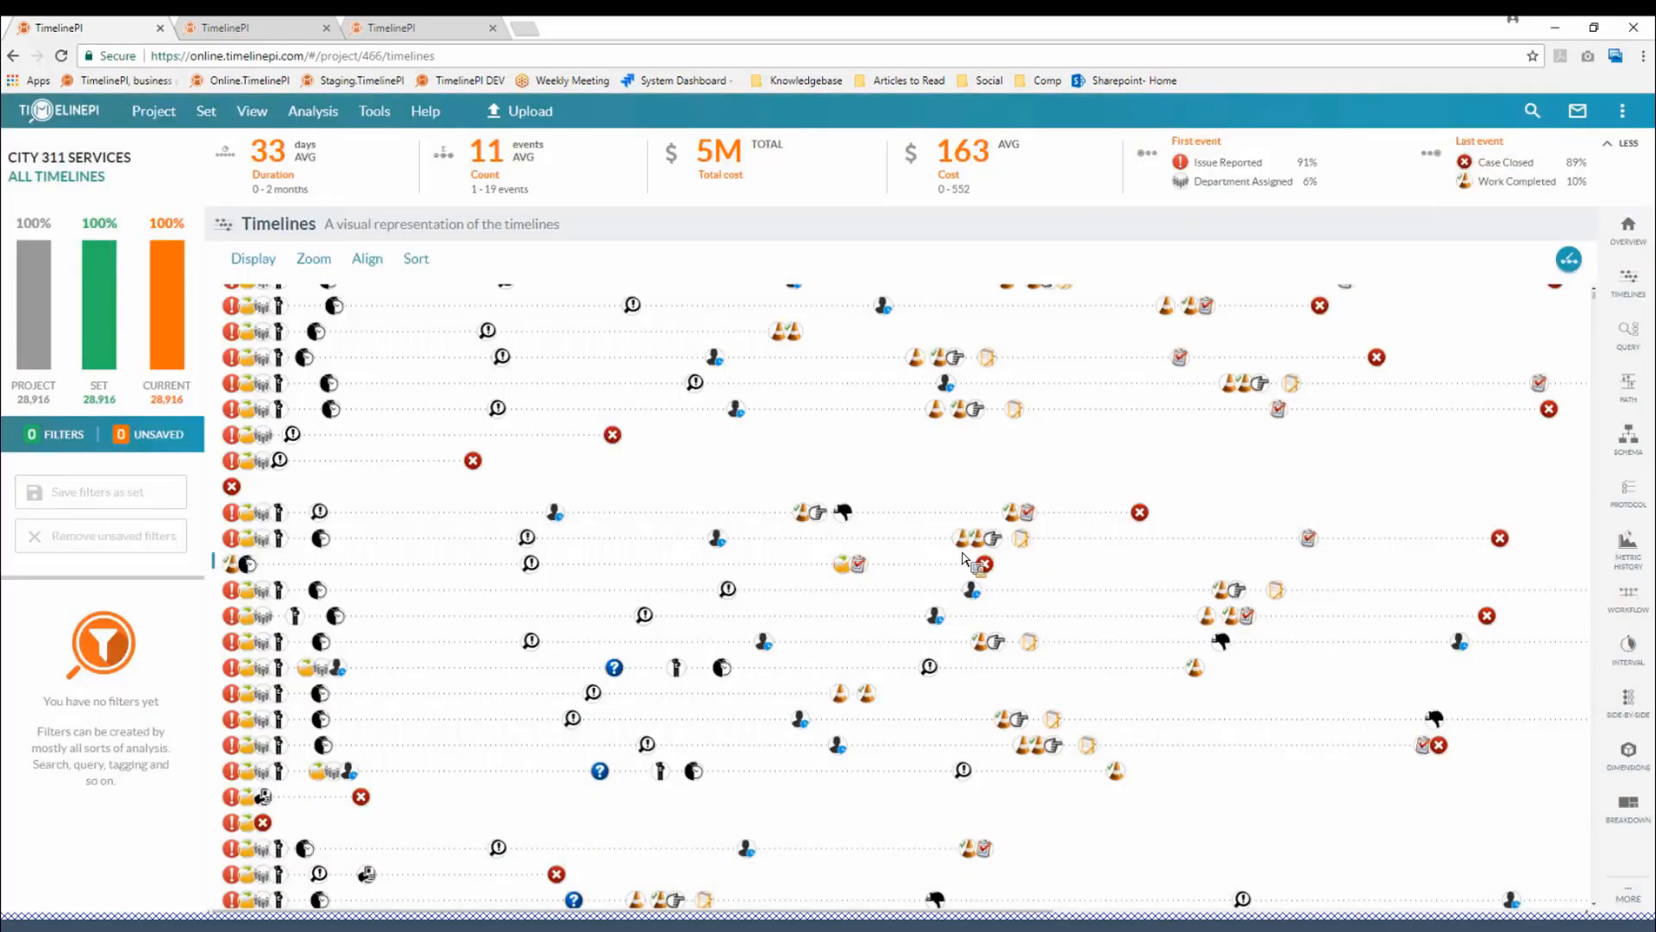
# - Browse further down the timelines to compare the event patterns of other cases
pyautogui.scroll(-1, 957, 557)
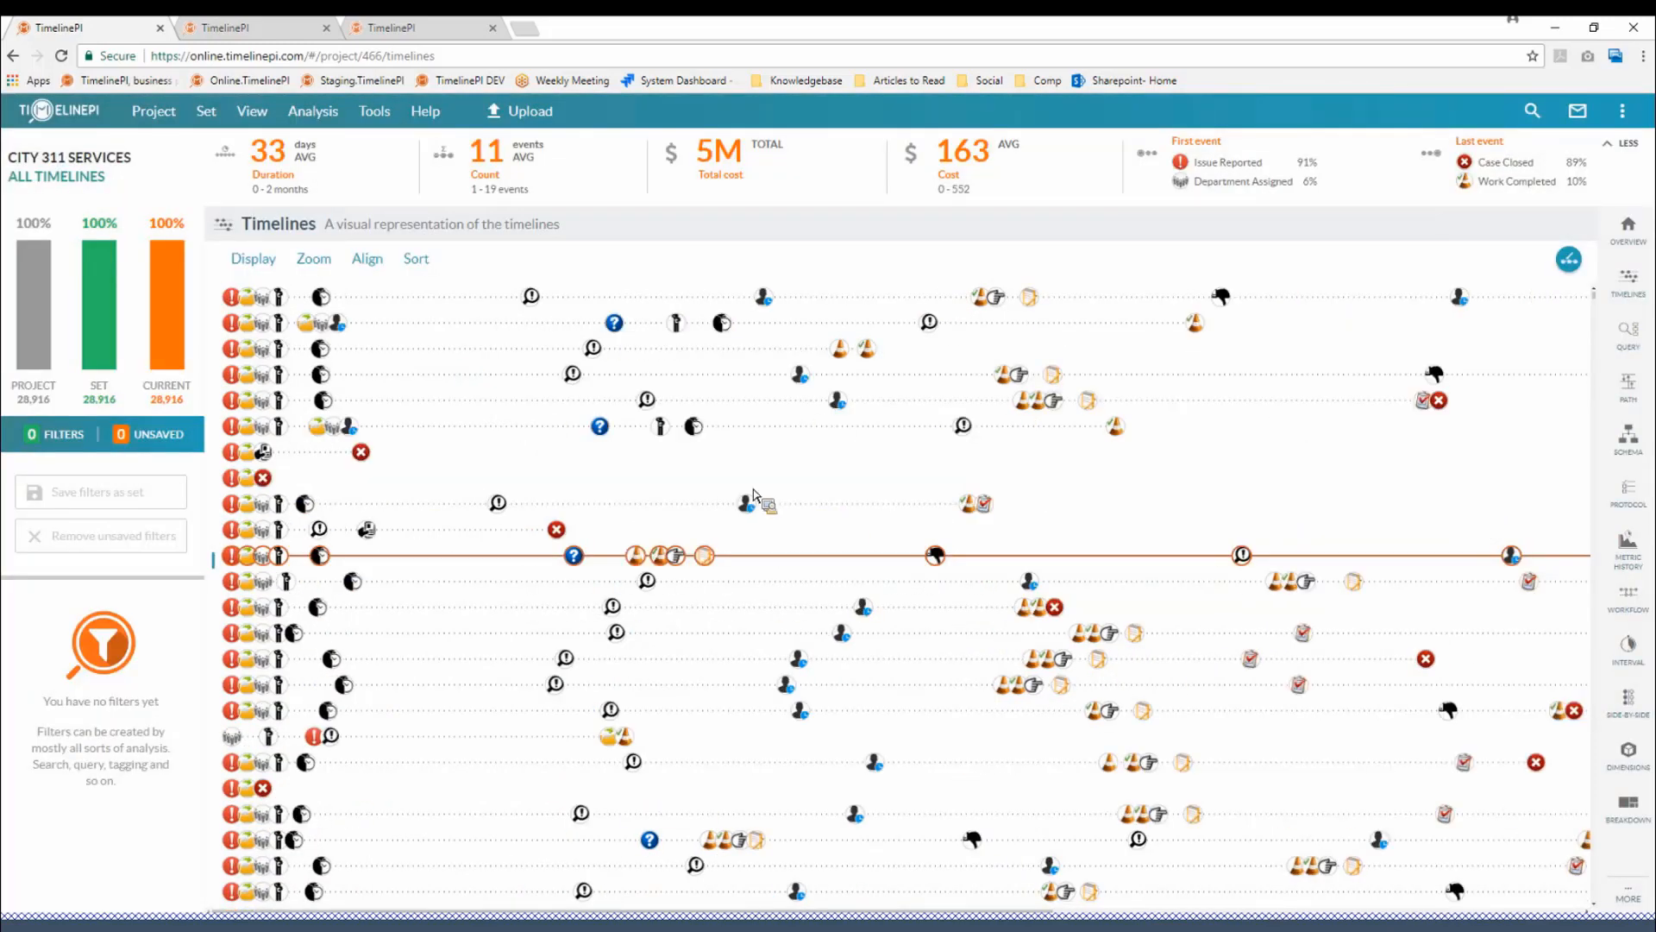
pyautogui.scroll(-3, 733, 540)
pyautogui.scroll(-3, 727, 545)
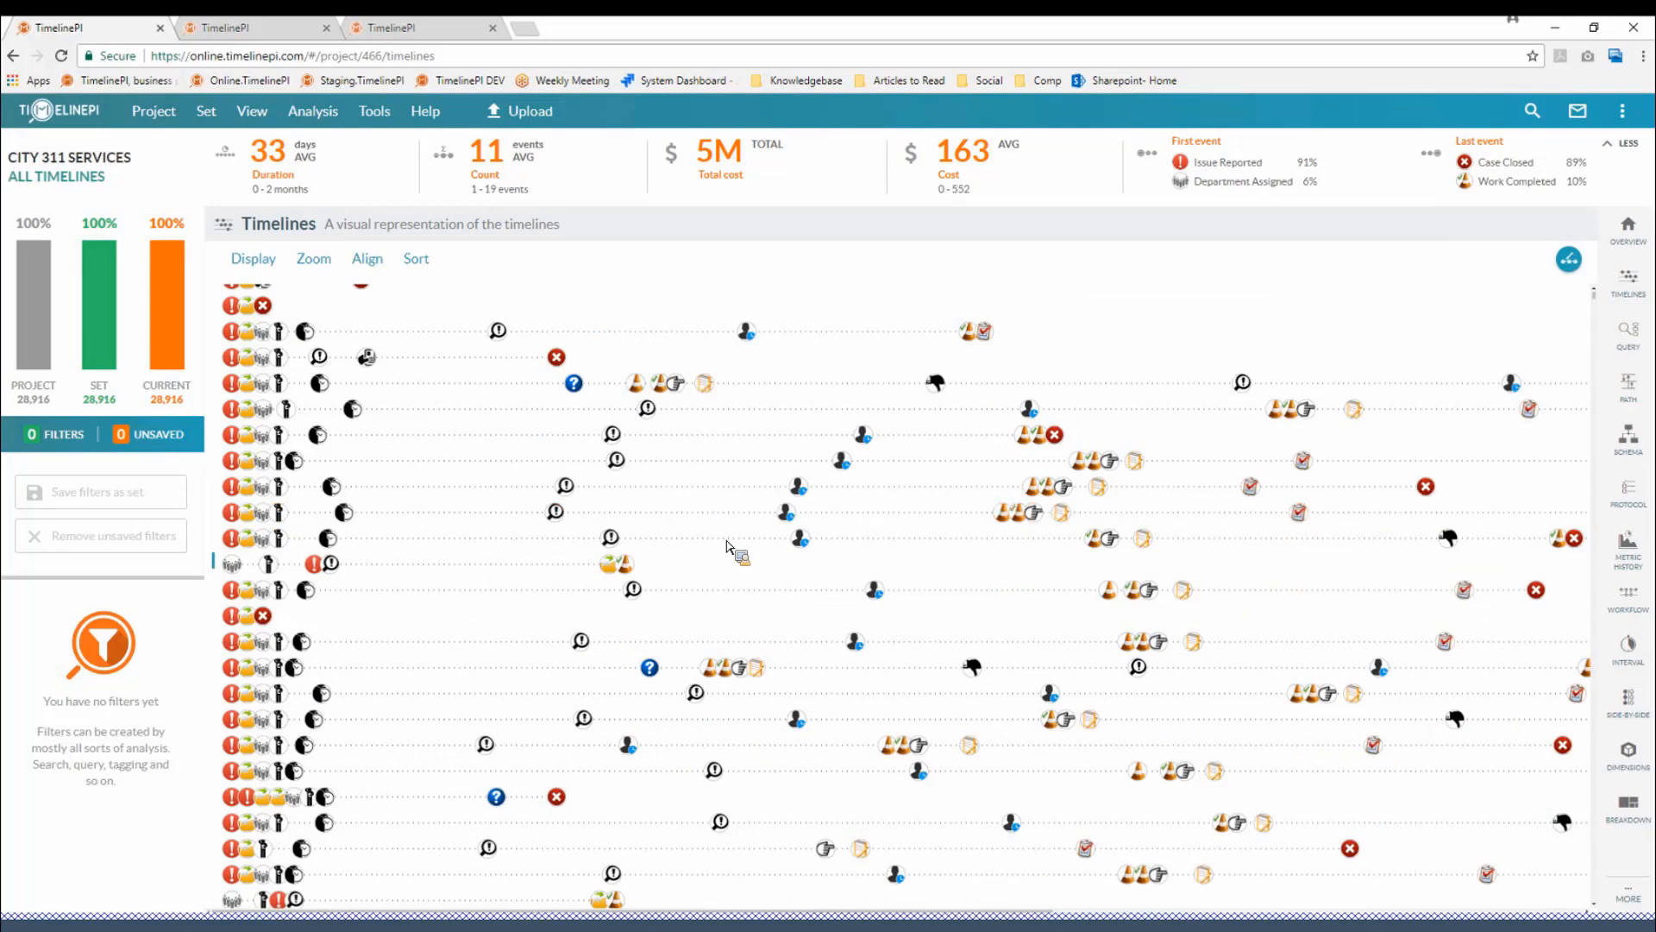
pyautogui.scroll(-1, 729, 546)
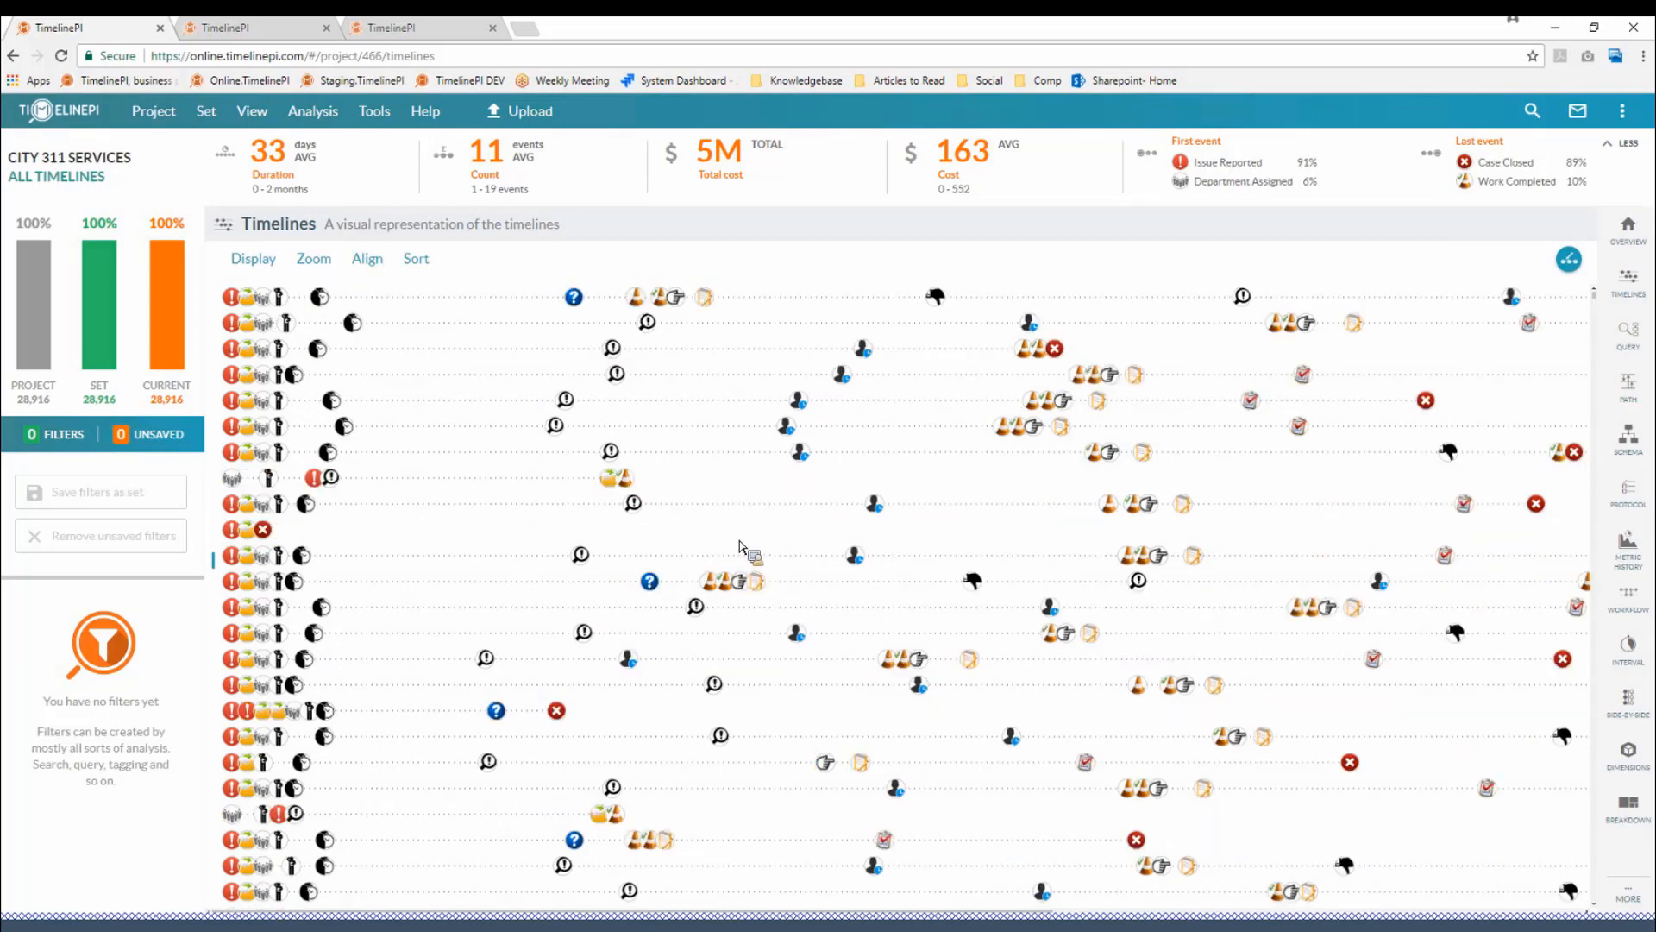
pyautogui.scroll(-1, 743, 549)
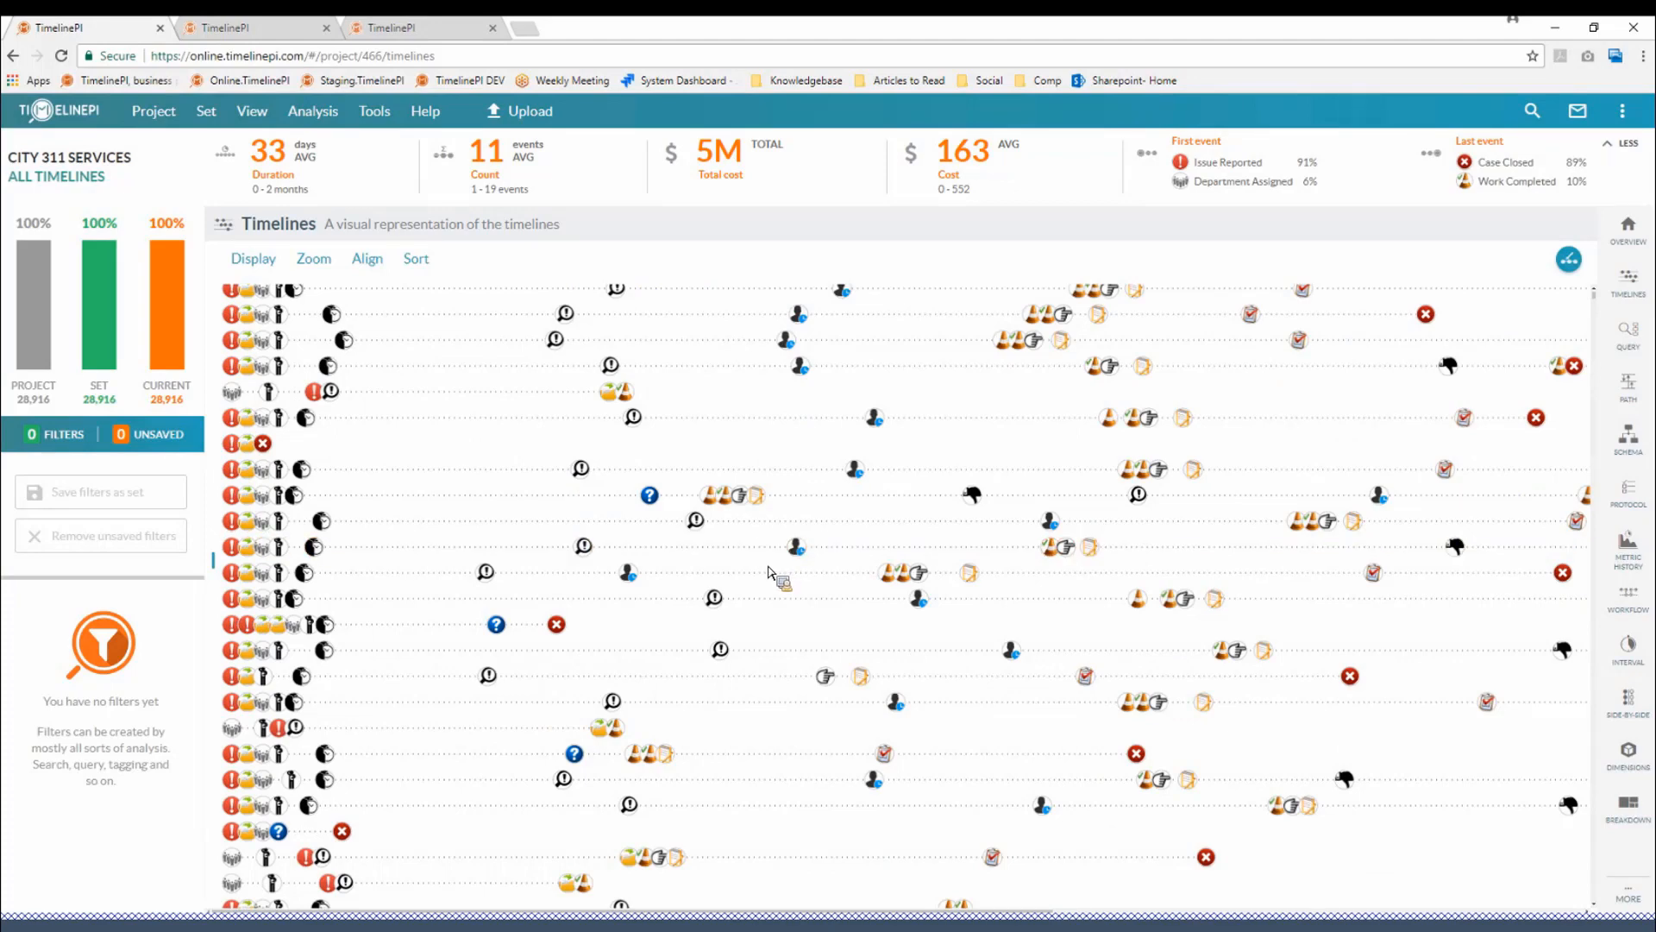
# - Start a new process schema for the project and generate it from the default milestones
pyautogui.scroll(-1, 769, 571)
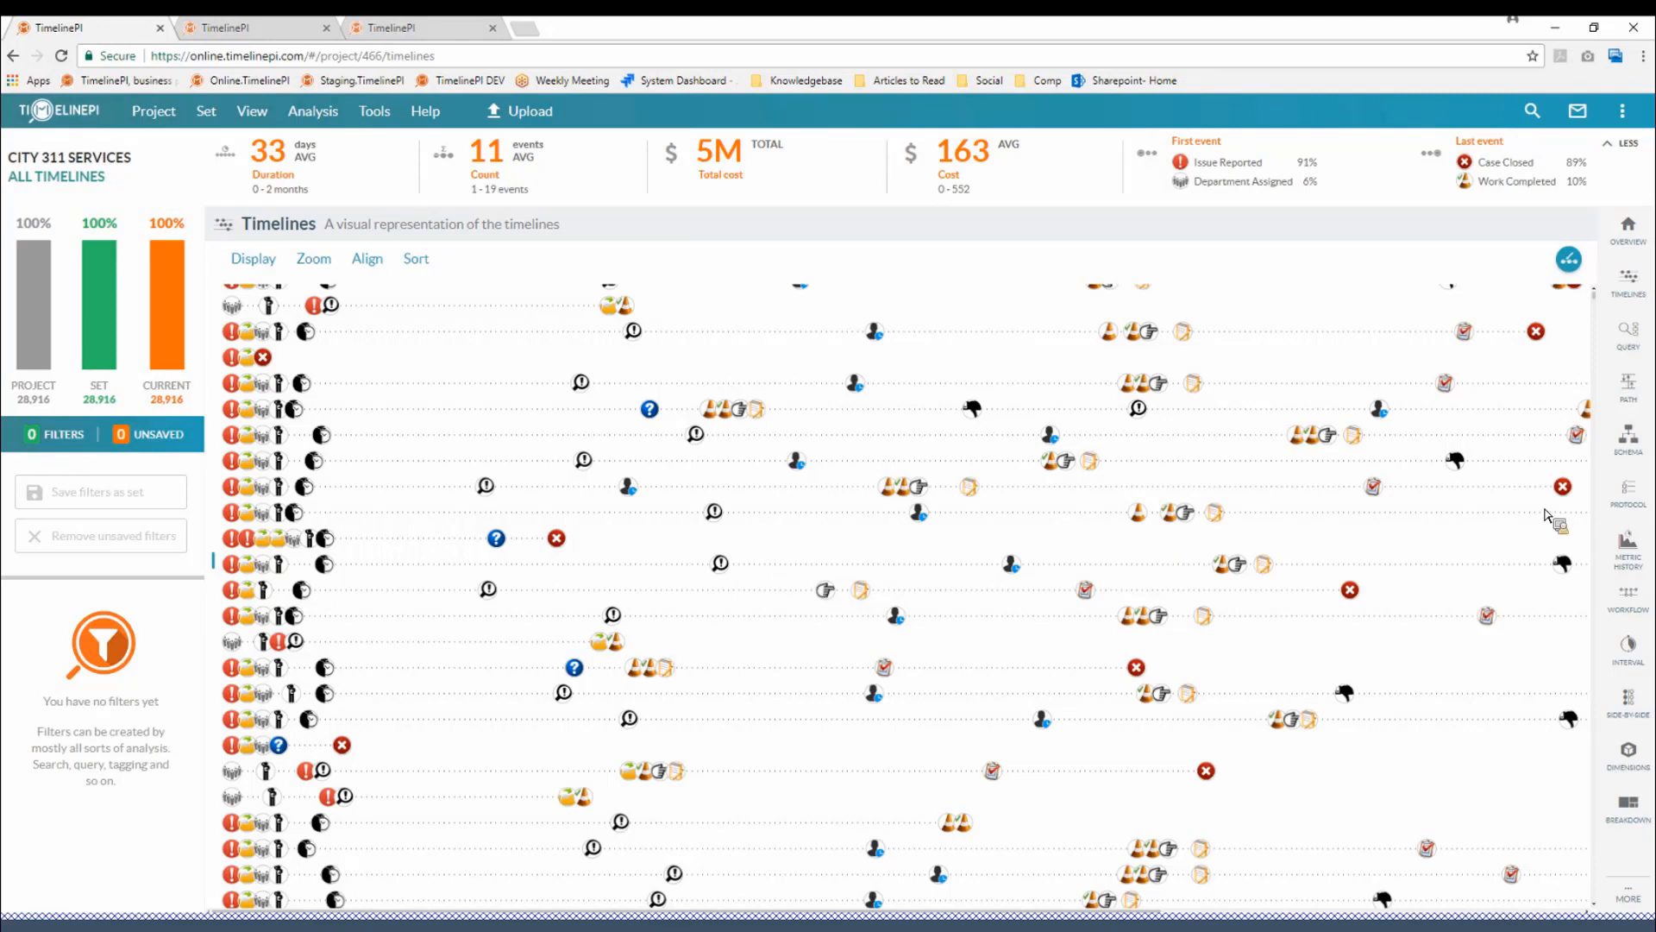
pyautogui.click(1631, 457)
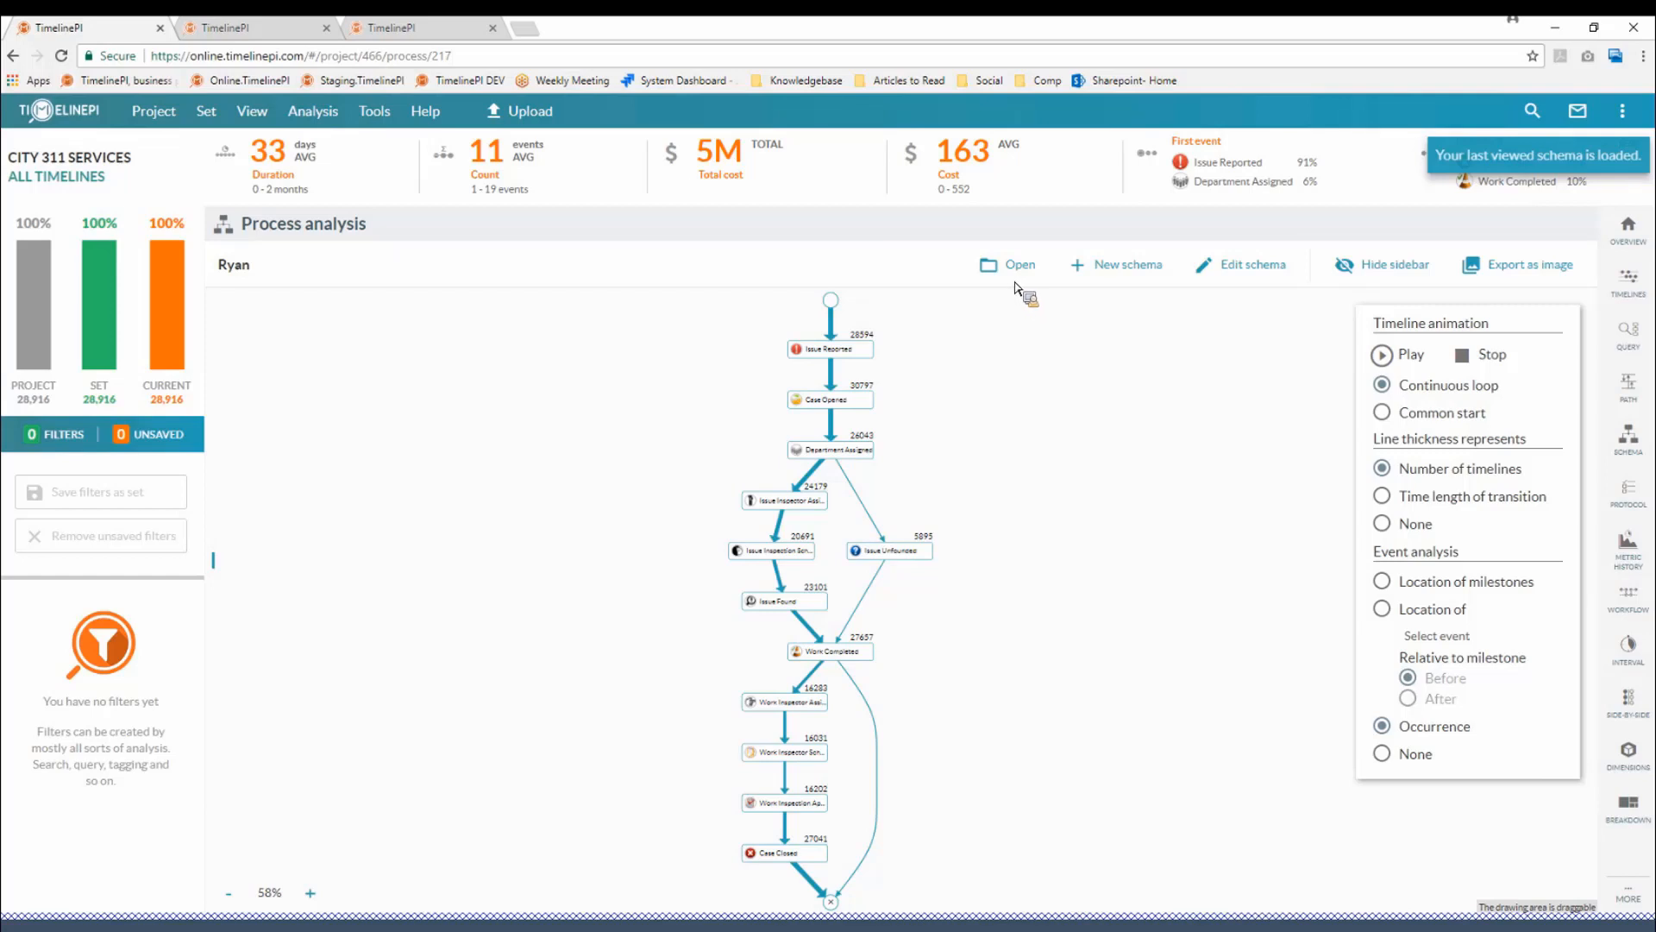
pyautogui.click(1116, 265)
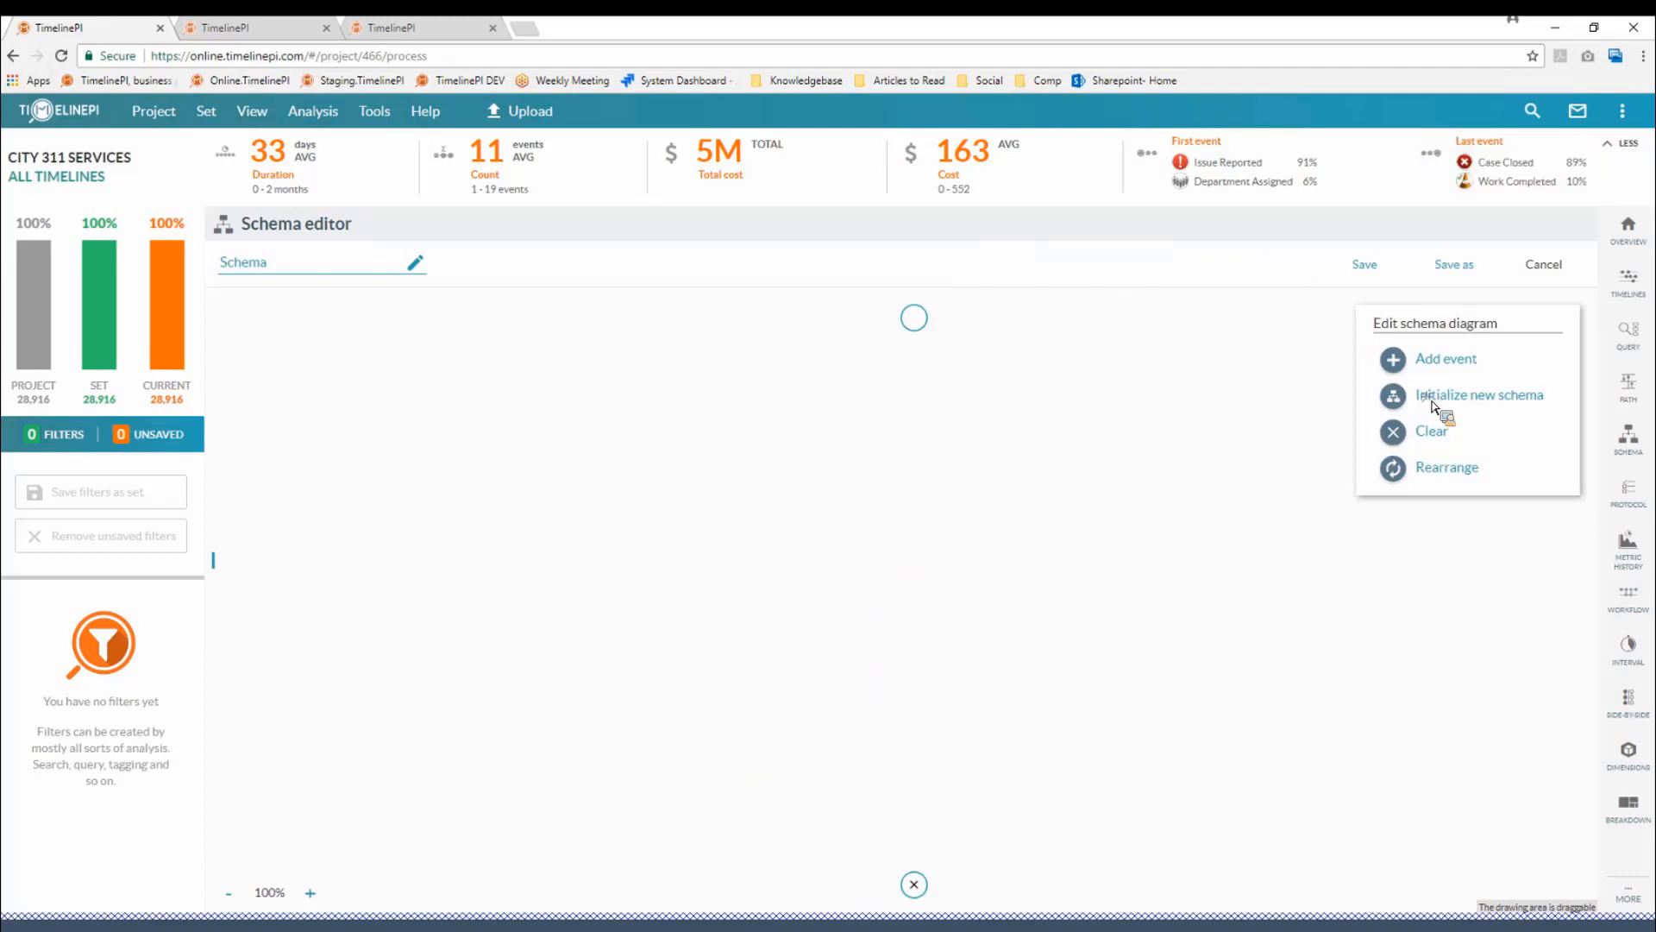
pyautogui.click(1432, 399)
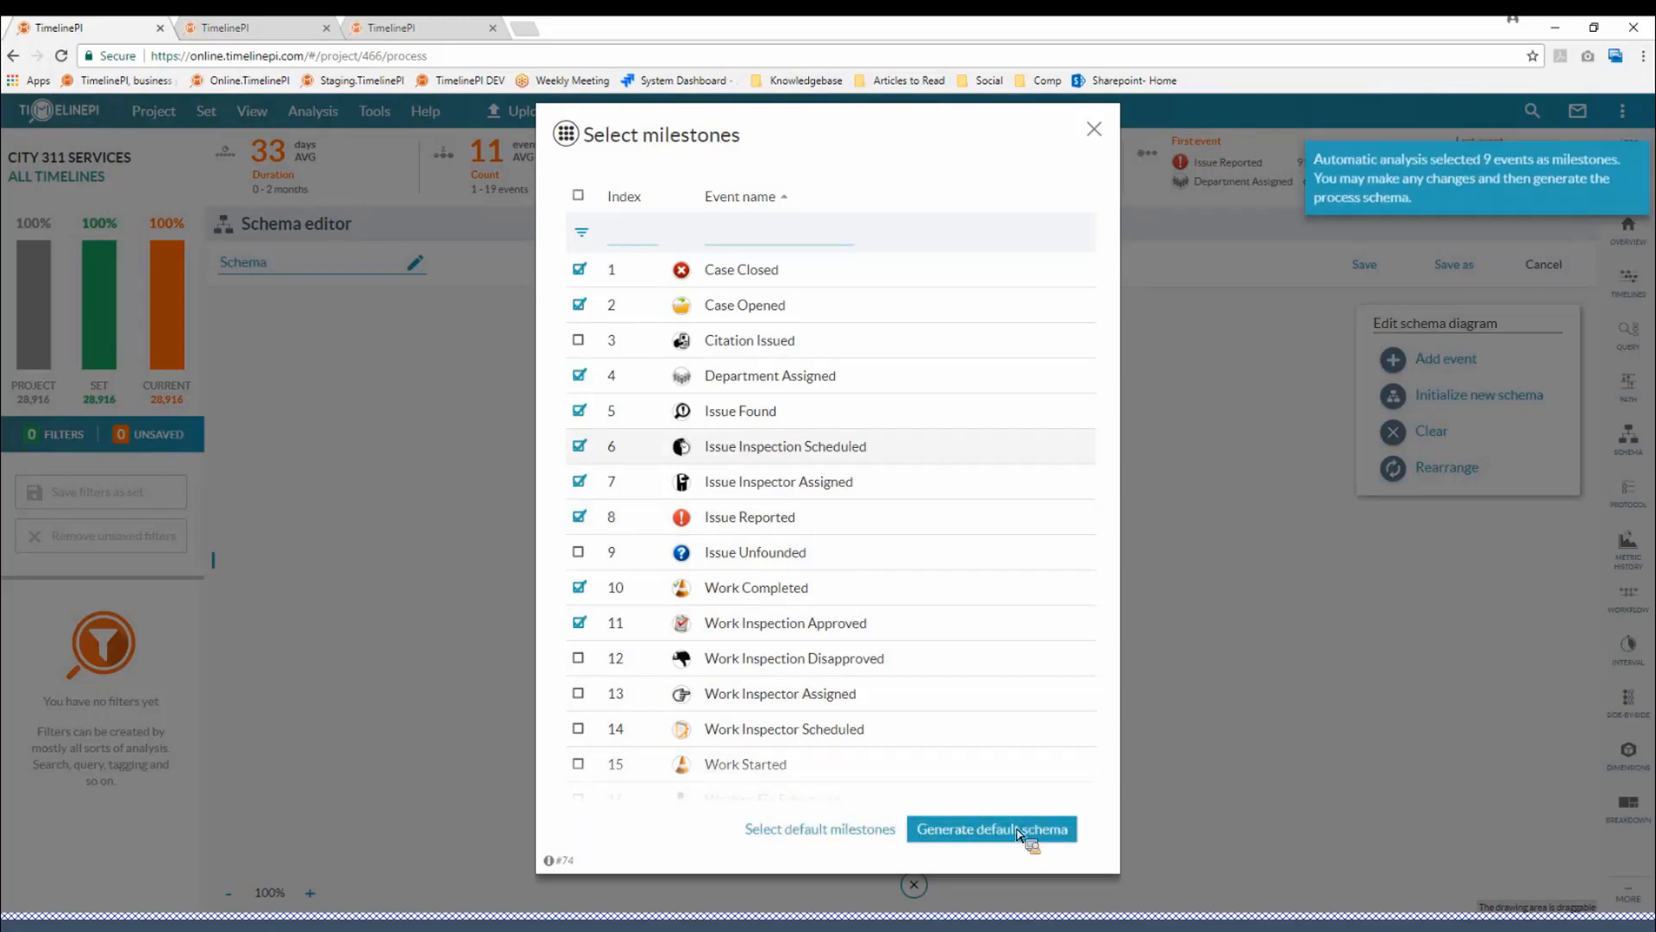
pyautogui.click(1021, 833)
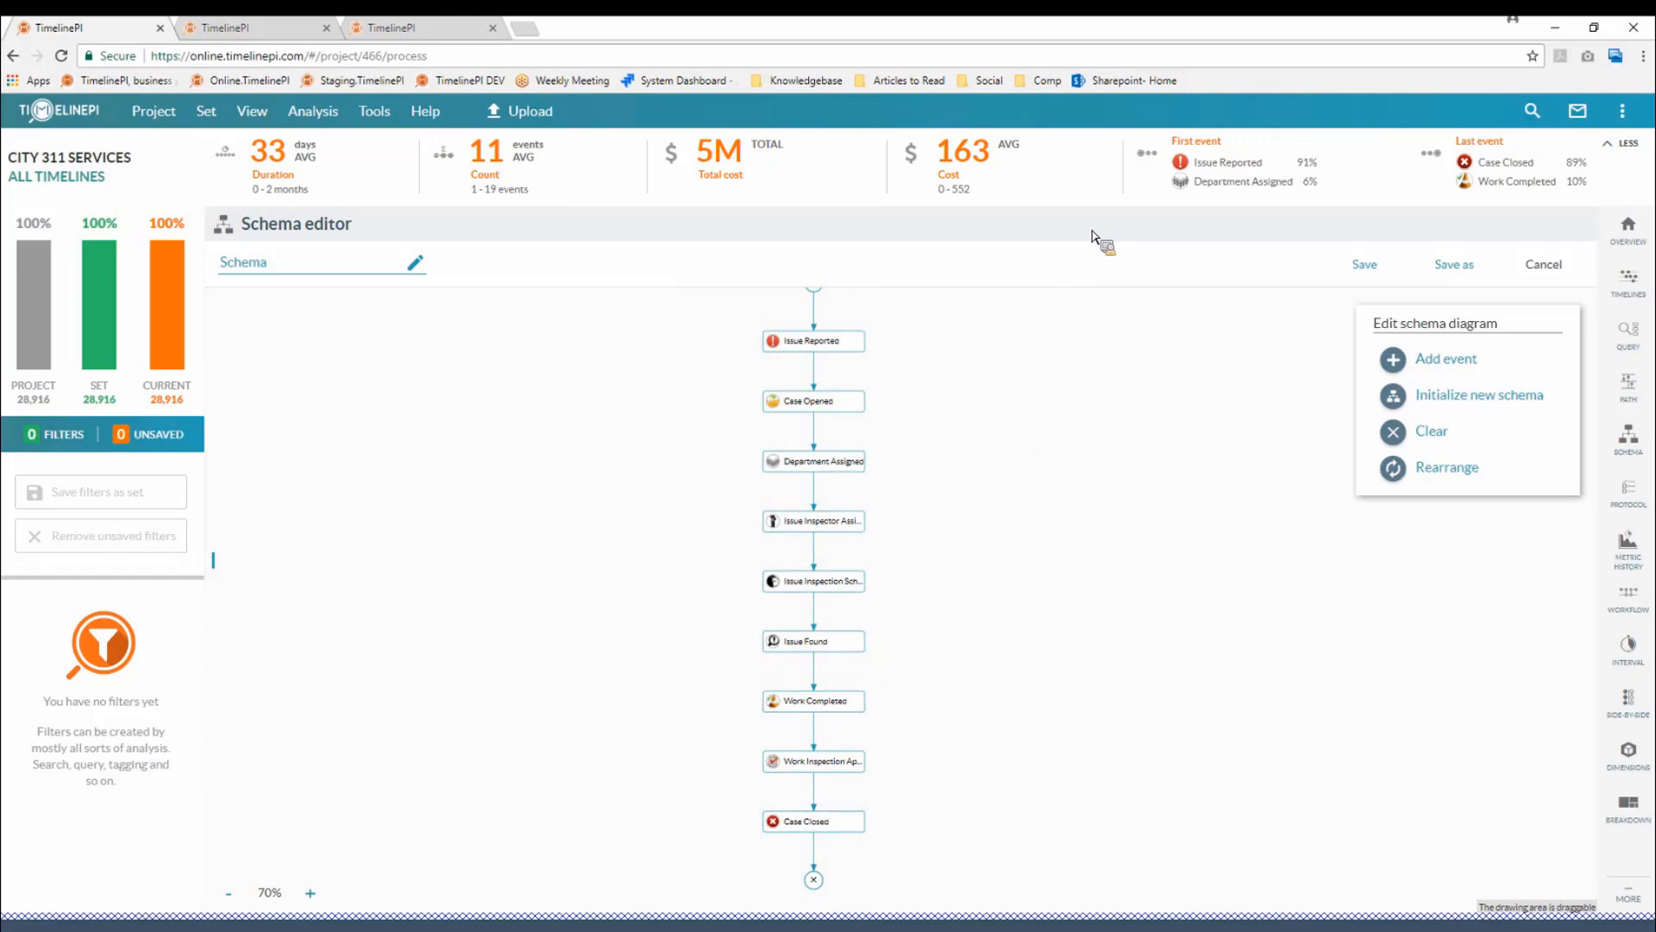
# - Regenerate the schema with every event except Citation Issued selected as a milestone
pyautogui.press('Return')
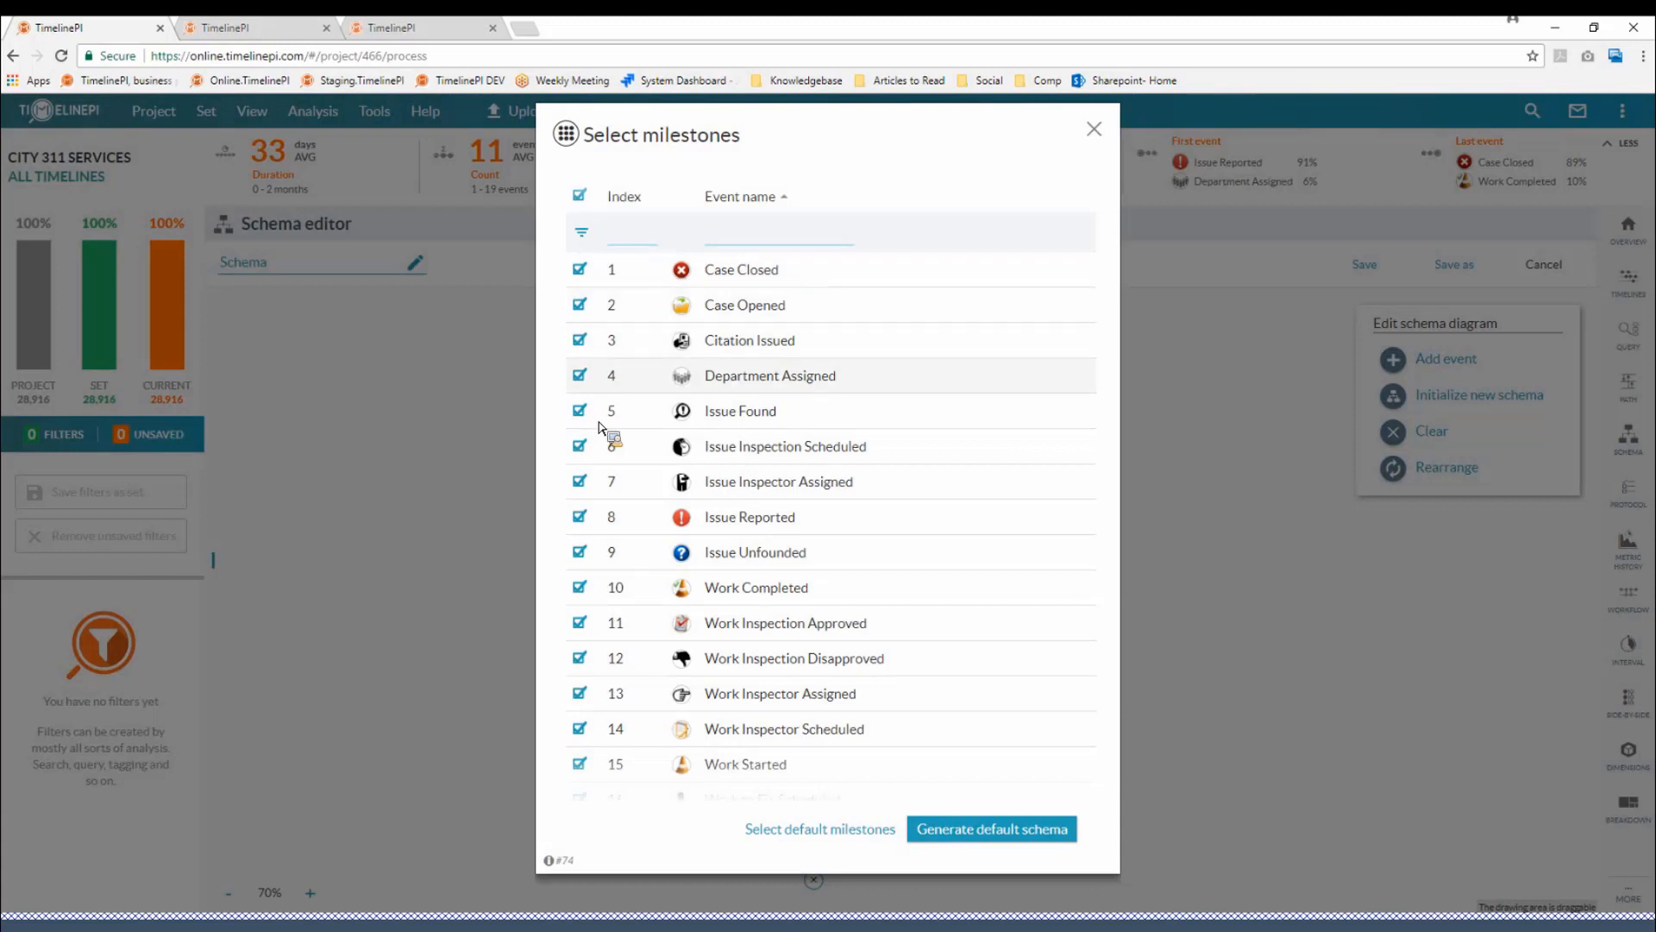
pyautogui.click(579, 340)
pyautogui.click(967, 830)
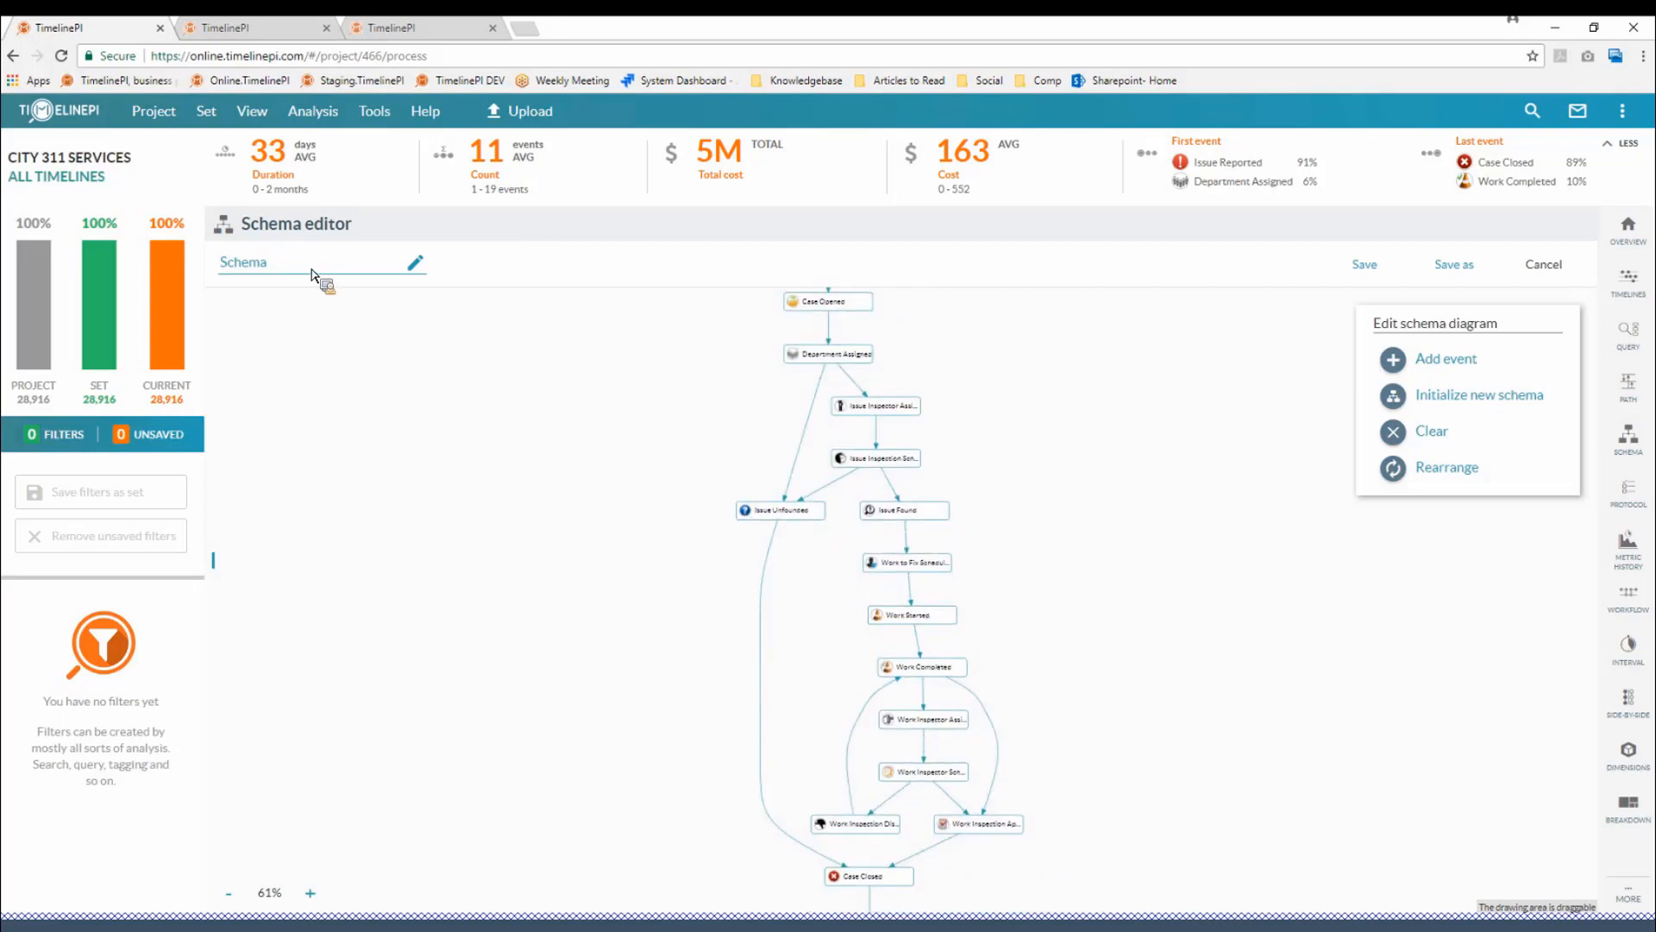
# - Name the schema Schema-01 and save it
pyautogui.click(308, 265)
pyautogui.write('-01')
pyautogui.click(1364, 270)
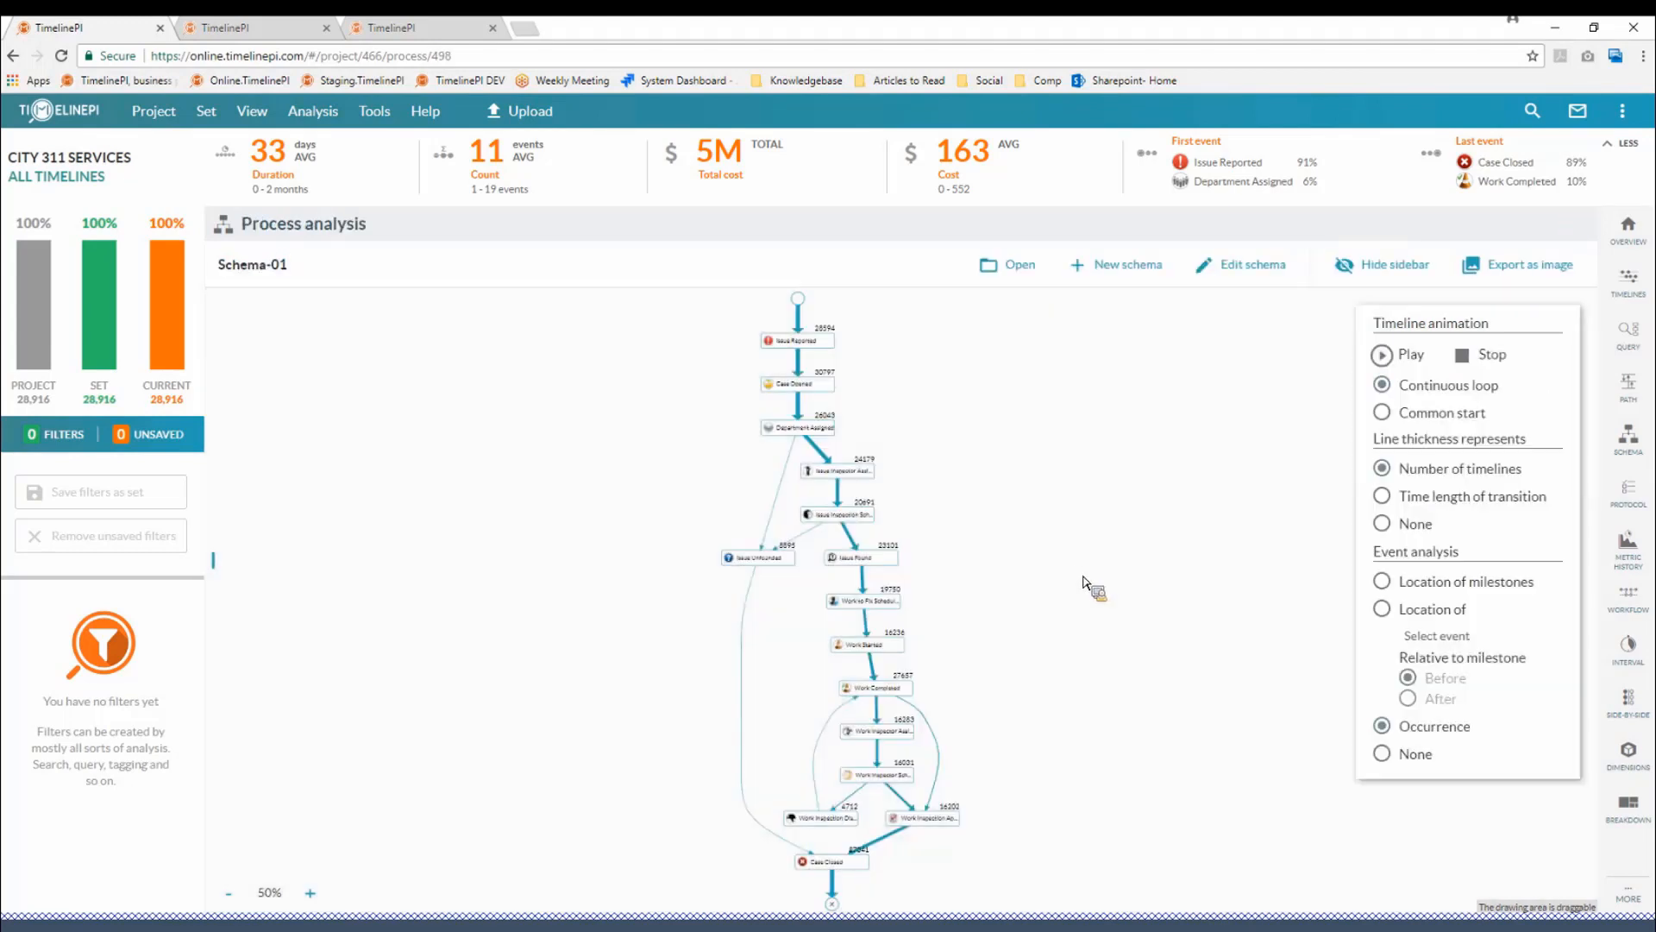
# - Play the timeline animation on Schema-01 with a common start, and pause it partway through
pyautogui.click(1439, 420)
pyautogui.click(1382, 355)
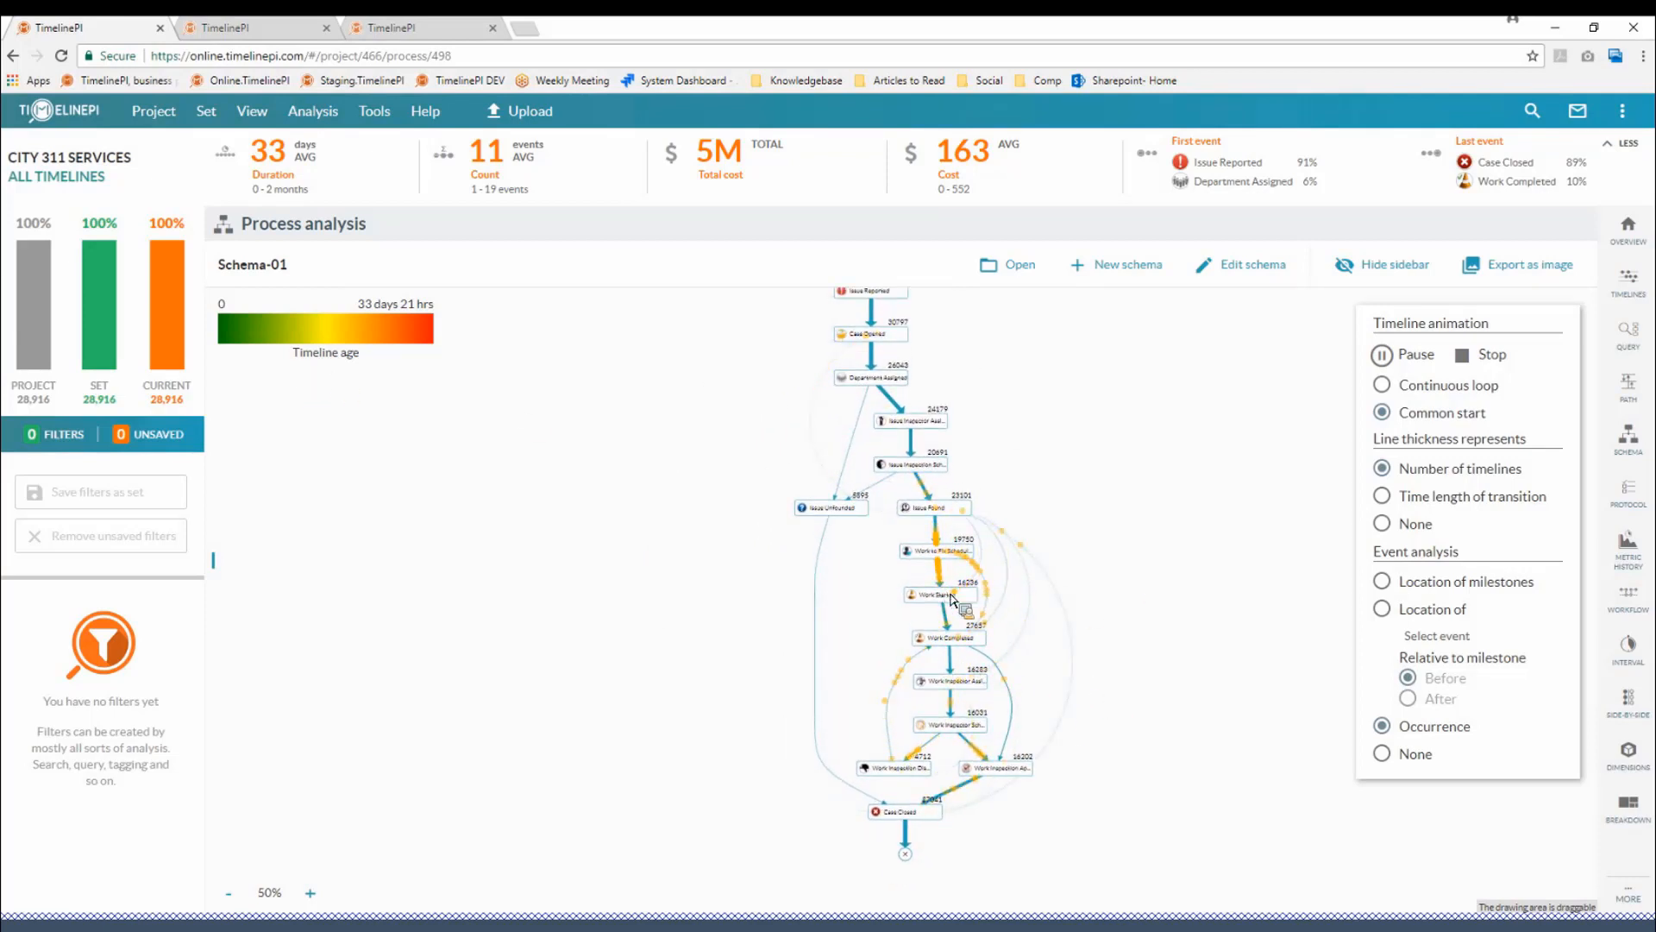
pyautogui.scroll(2, 1010, 638)
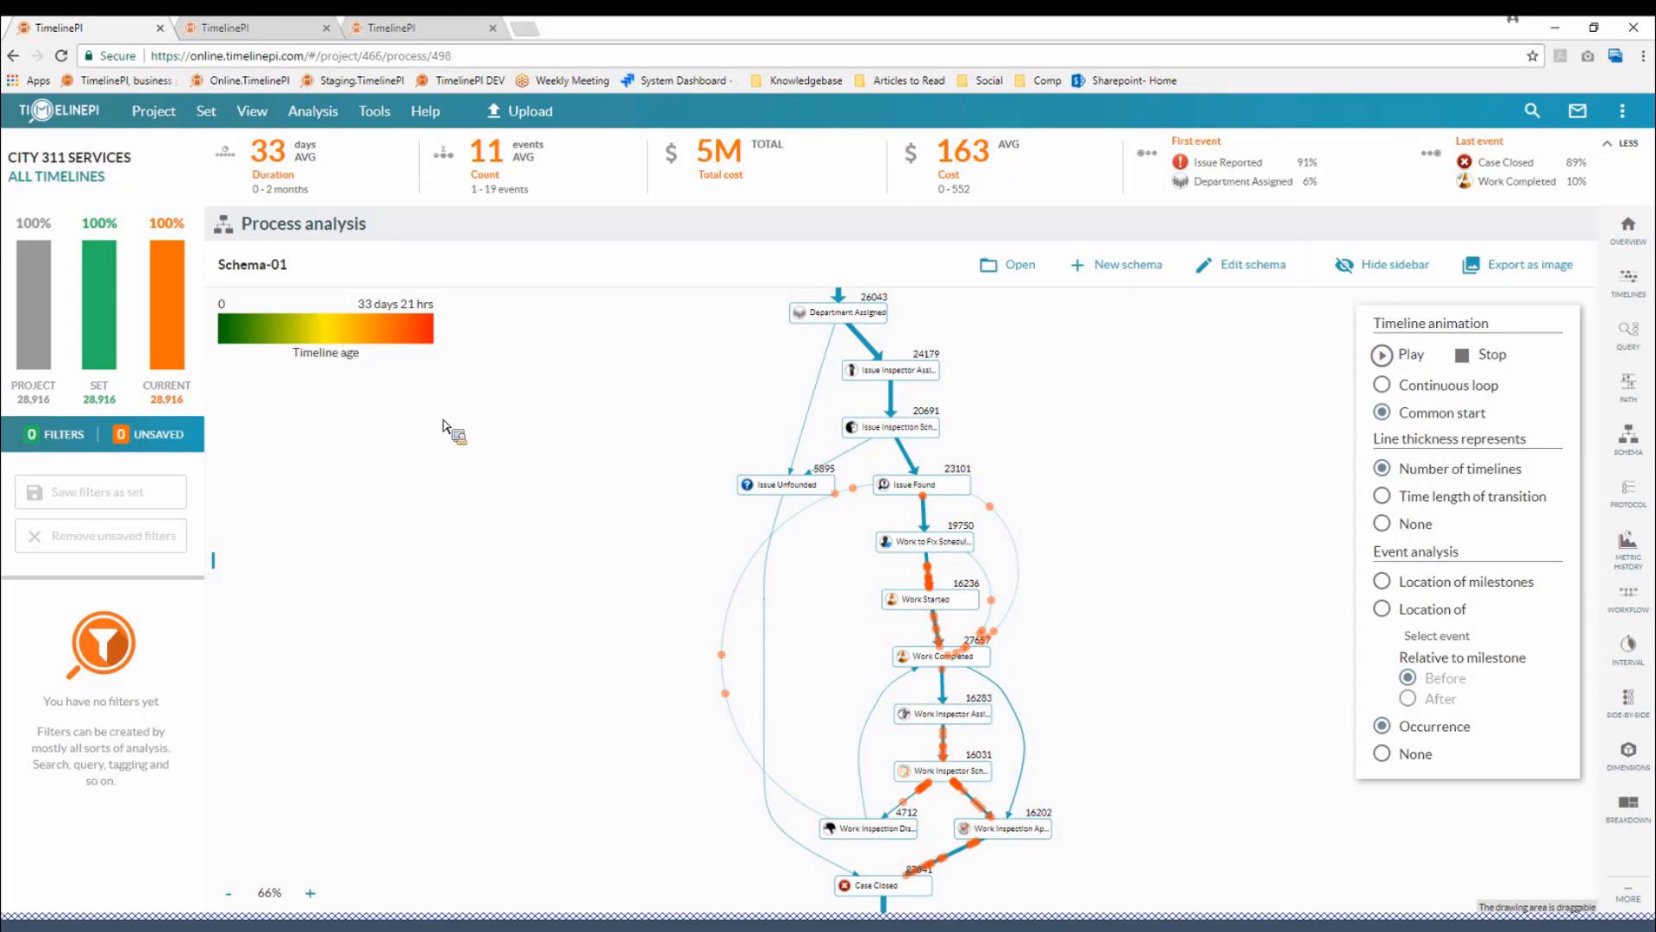
# - Inspect one animated timeline between Work to Fix Scheduled and Work Started, reading its events and gaps, and close the details
pyautogui.click(932, 574)
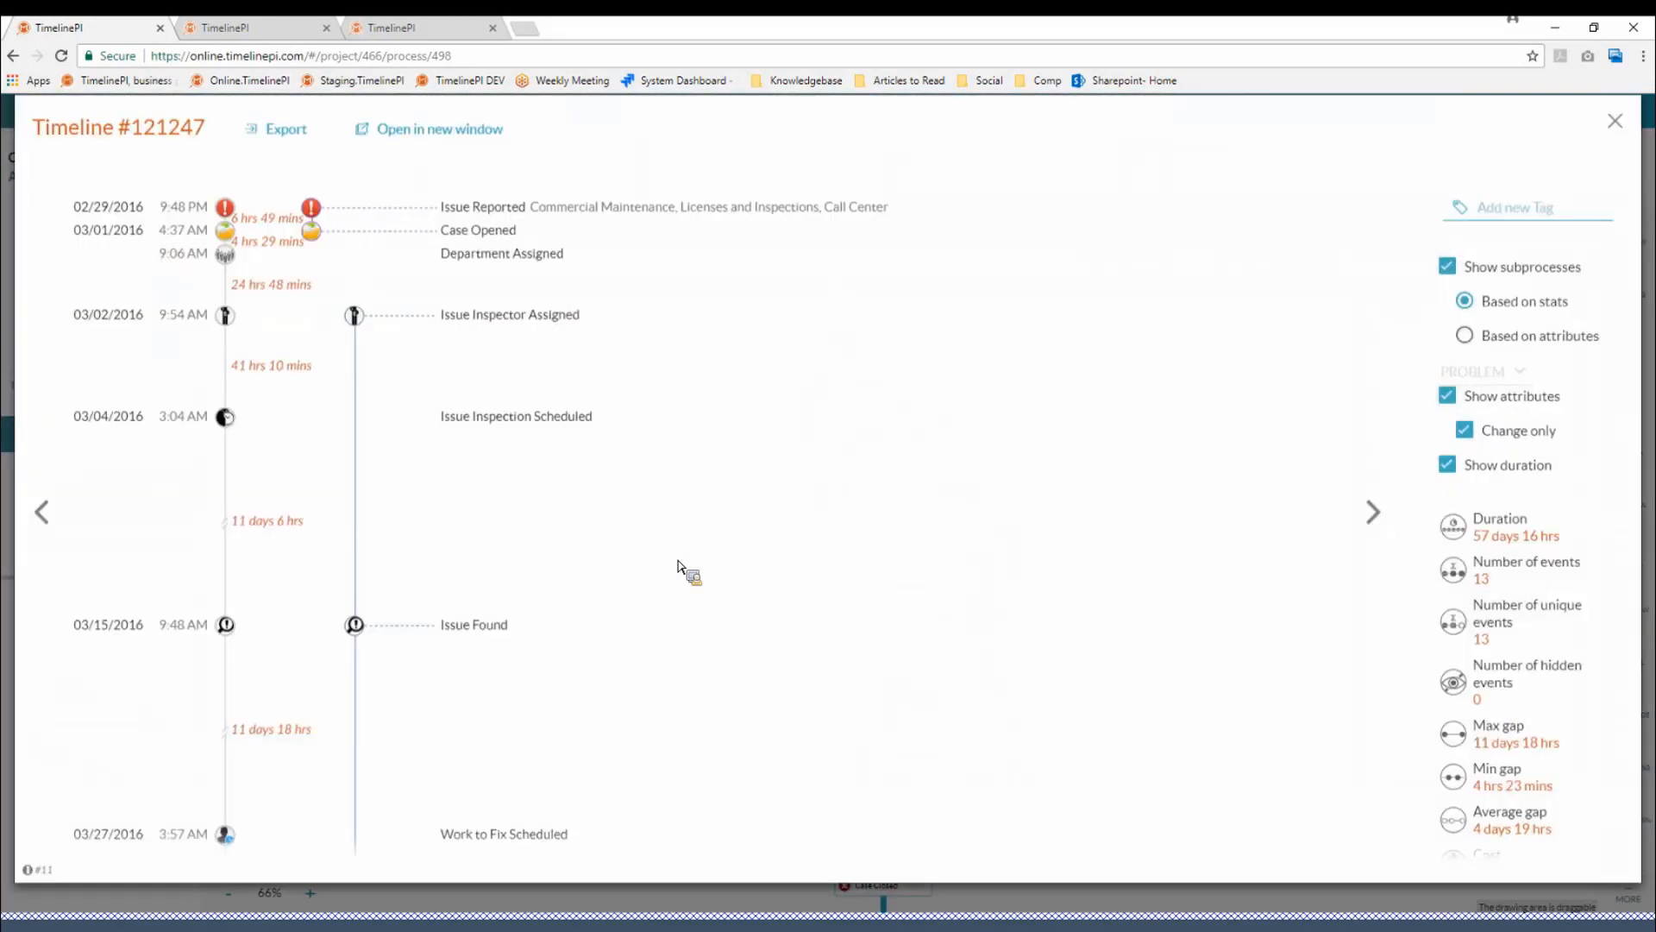
pyautogui.scroll(-5, 634, 537)
pyautogui.scroll(-2, 660, 613)
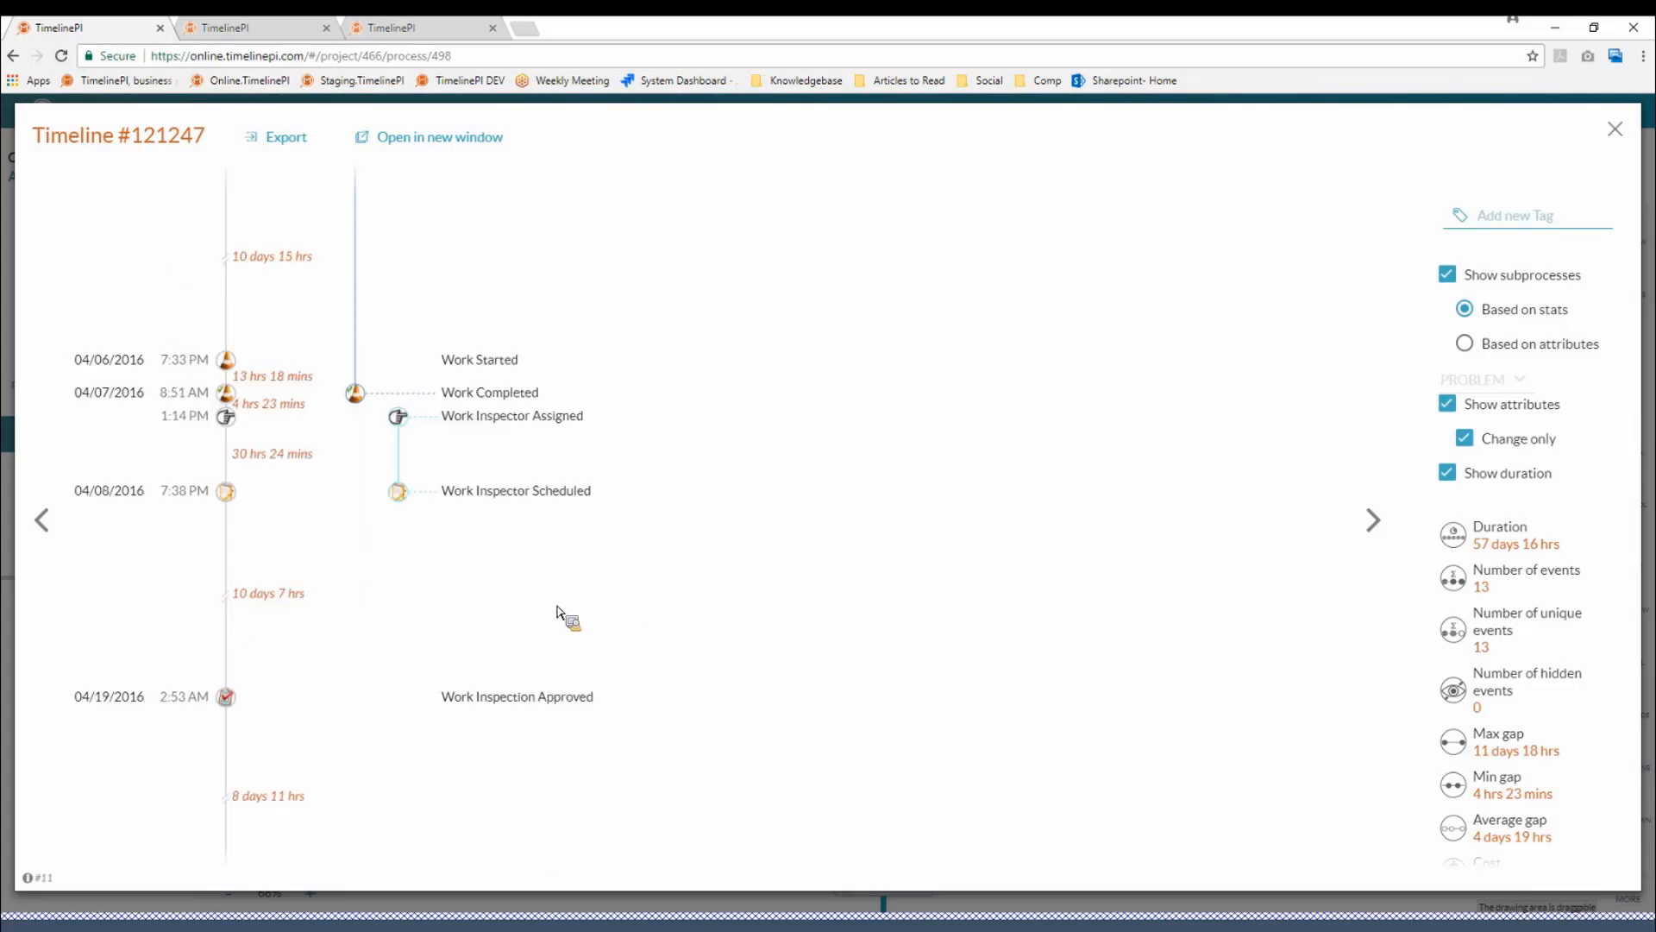
pyautogui.scroll(-1, 518, 621)
pyautogui.scroll(4, 463, 566)
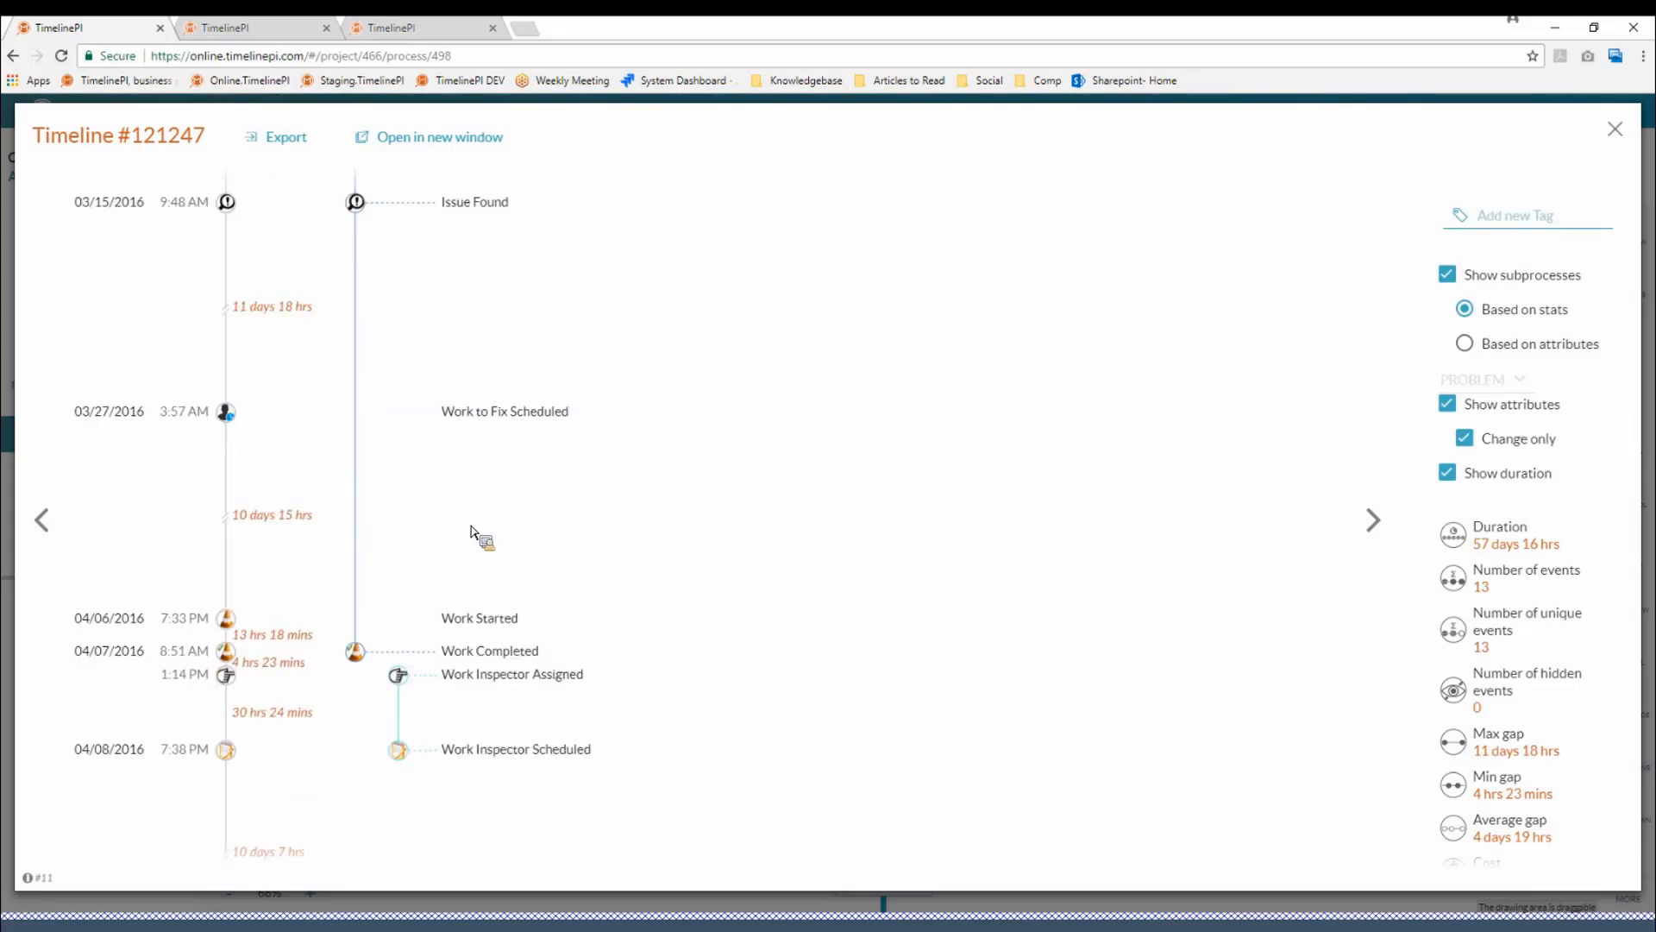
pyautogui.scroll(5, 471, 532)
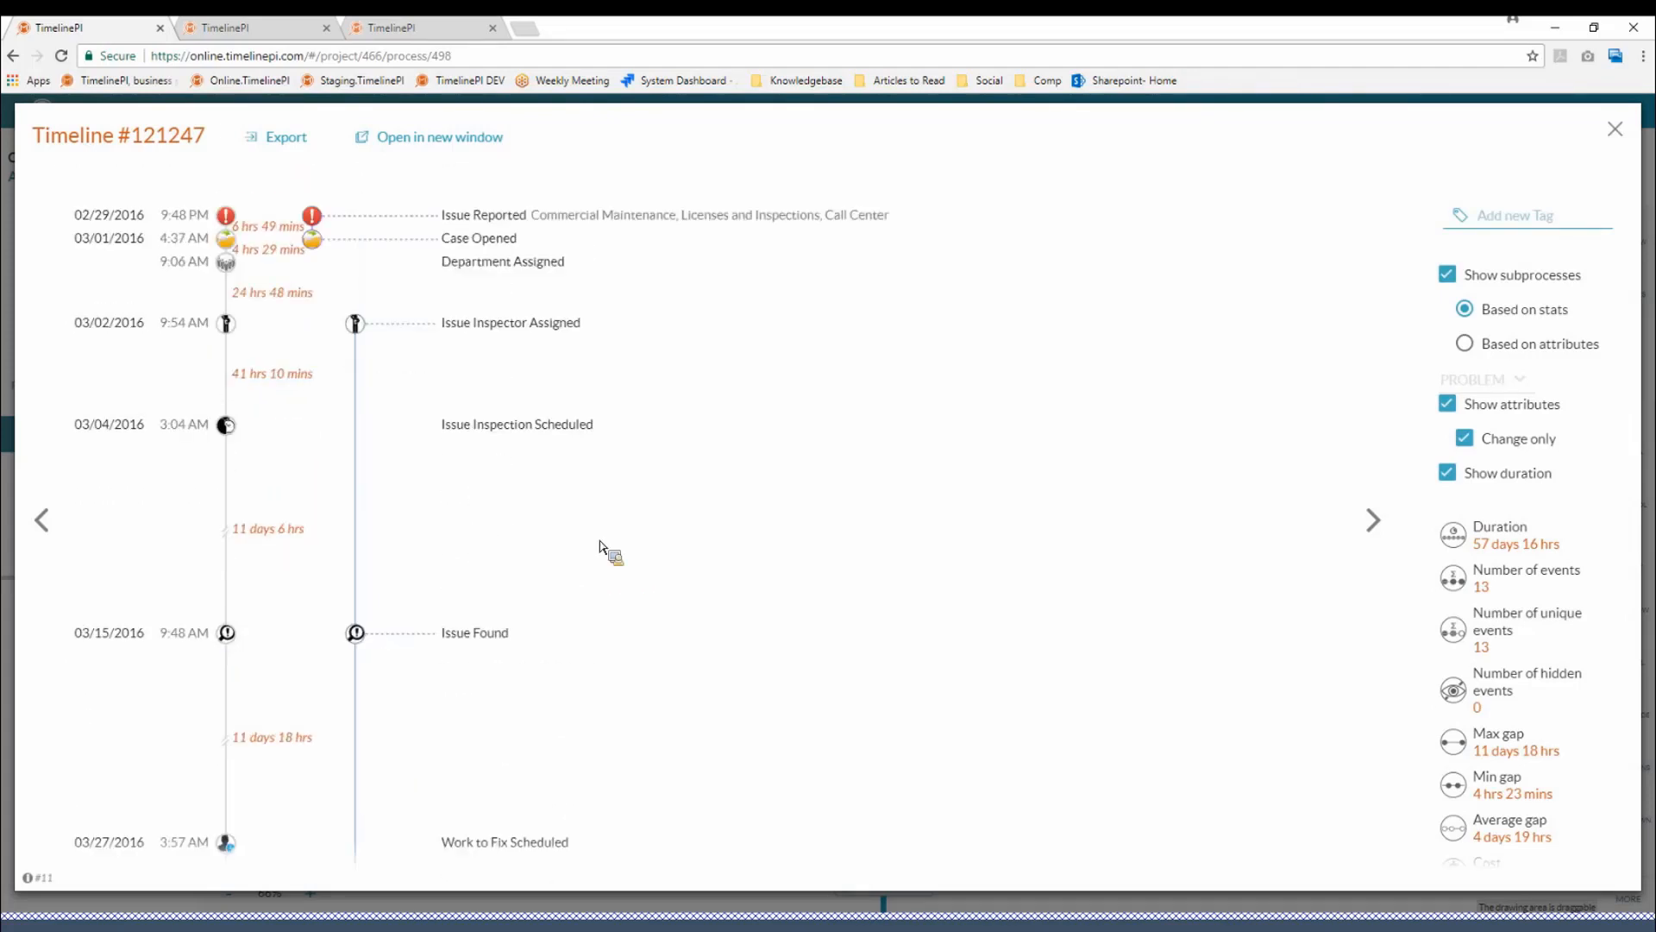
pyautogui.click(1612, 131)
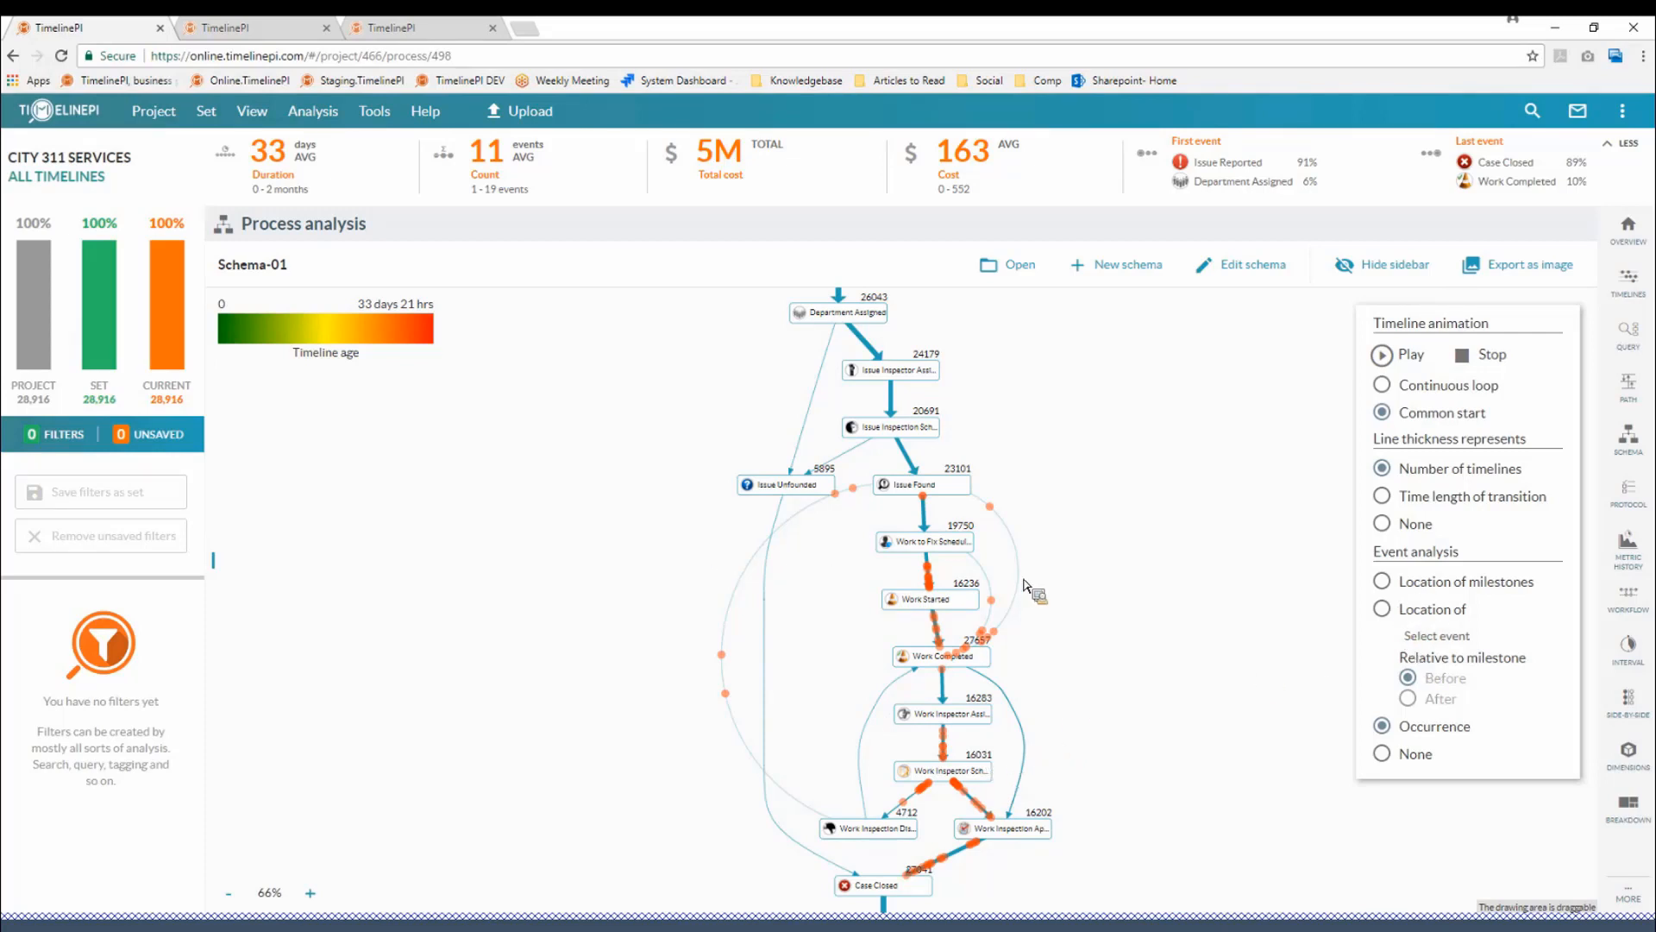
# - Set the event analysis to milestone locations, and switch it to the location of Citation Issued before milestones
pyautogui.click(1428, 588)
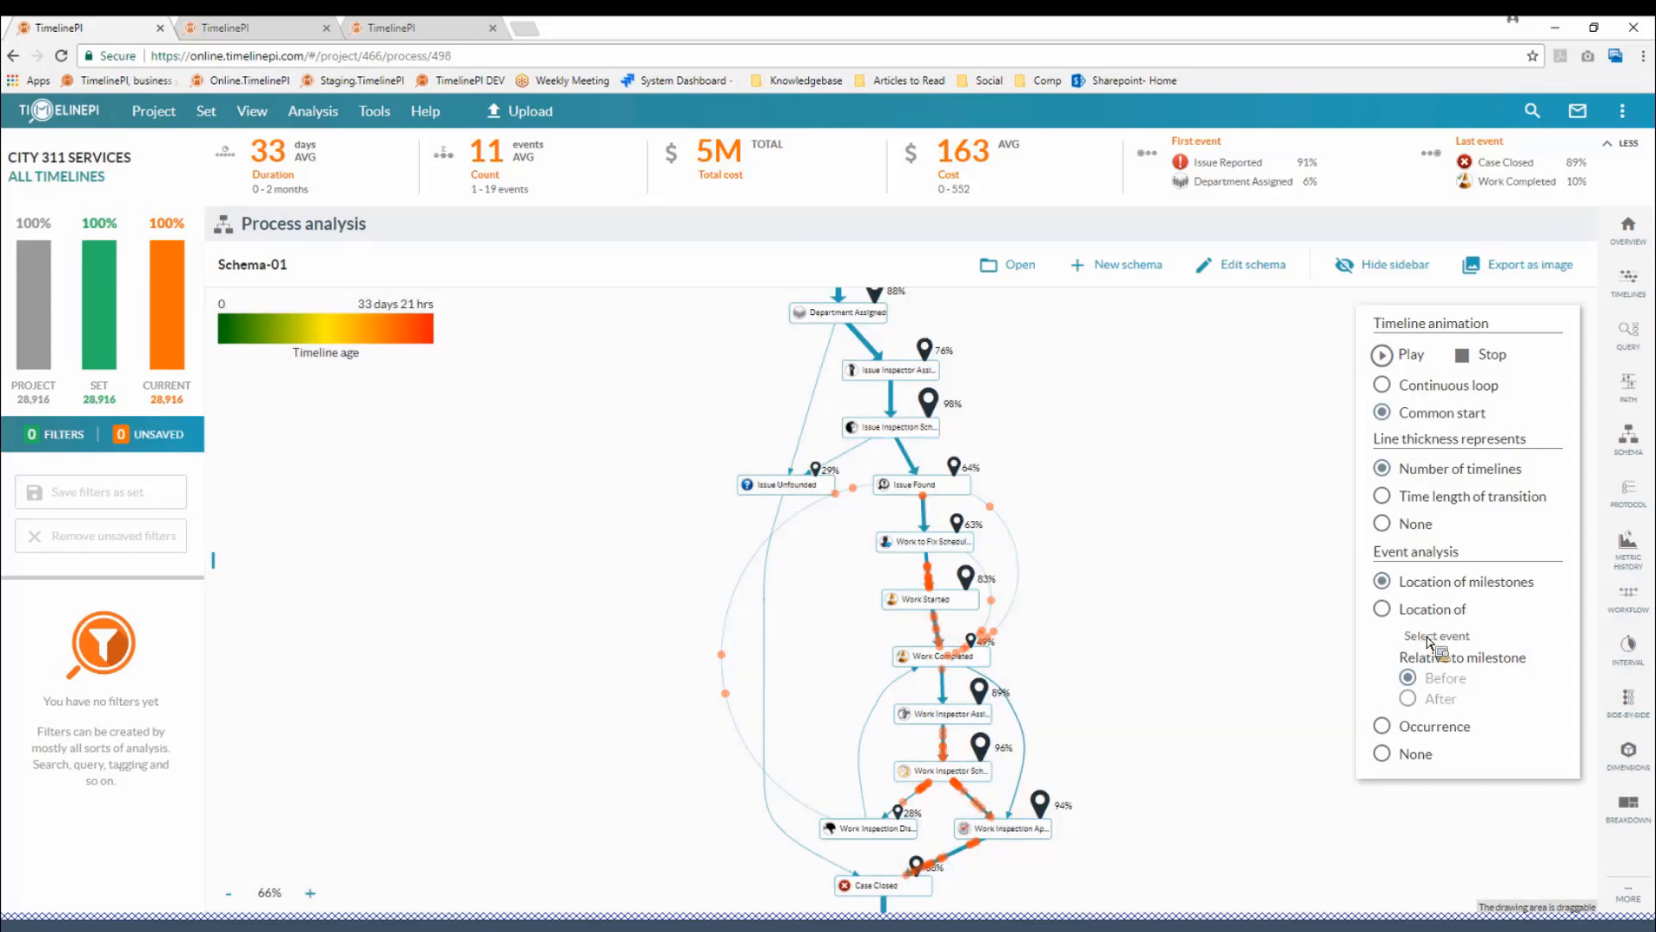
pyautogui.click(1373, 612)
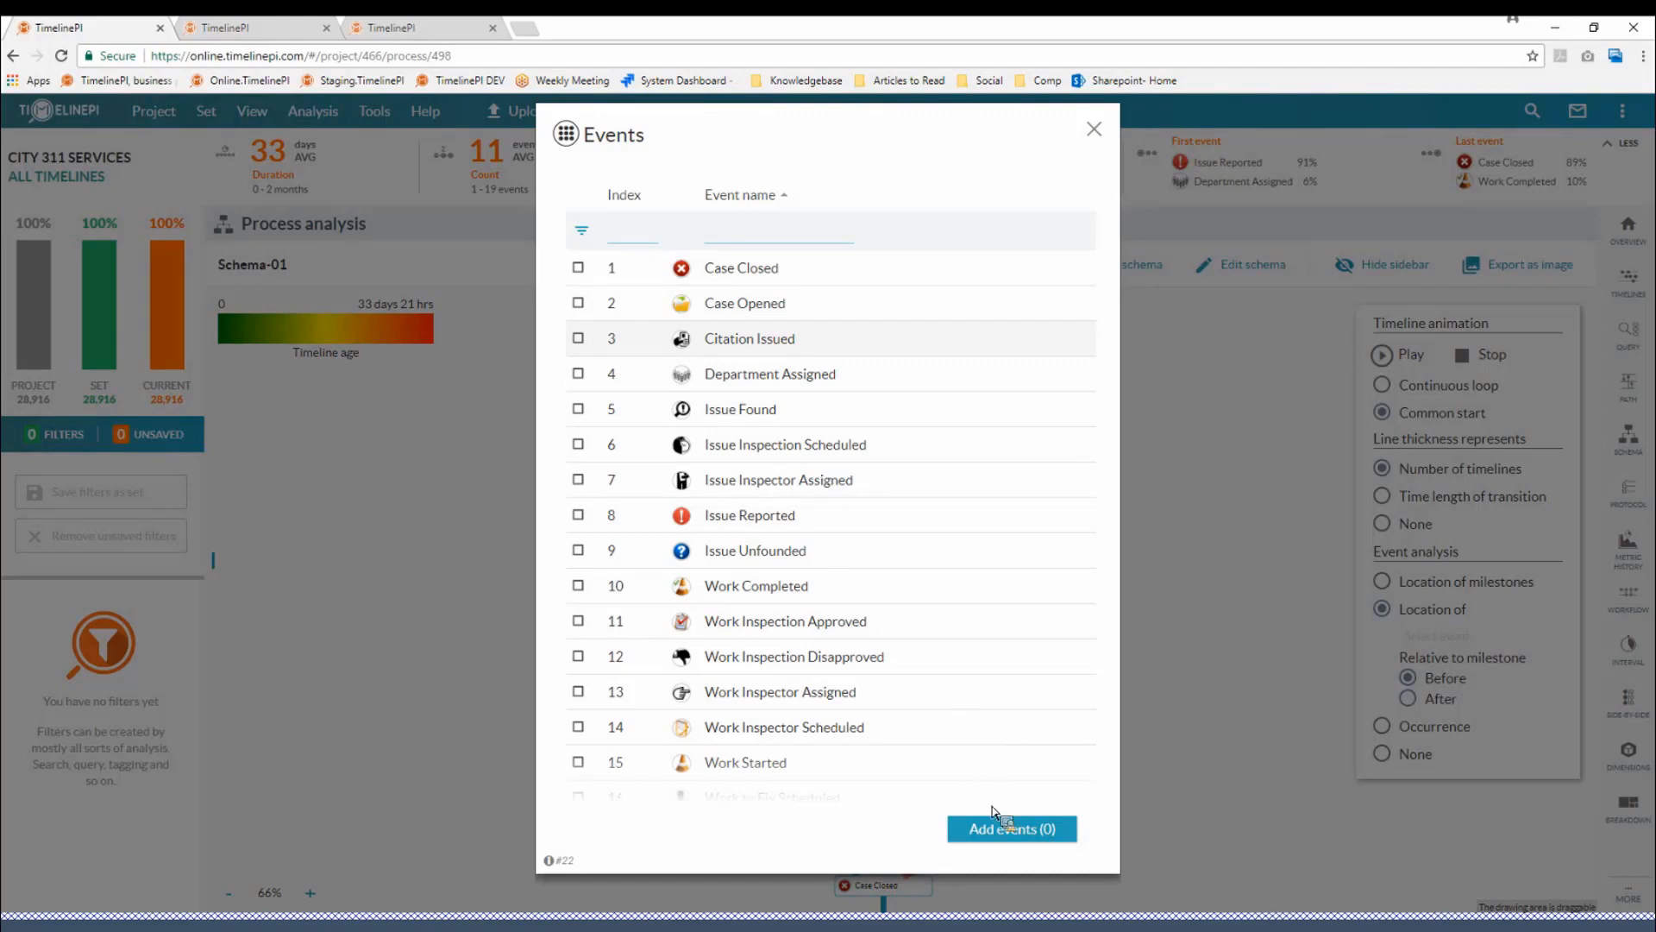
pyautogui.click(998, 826)
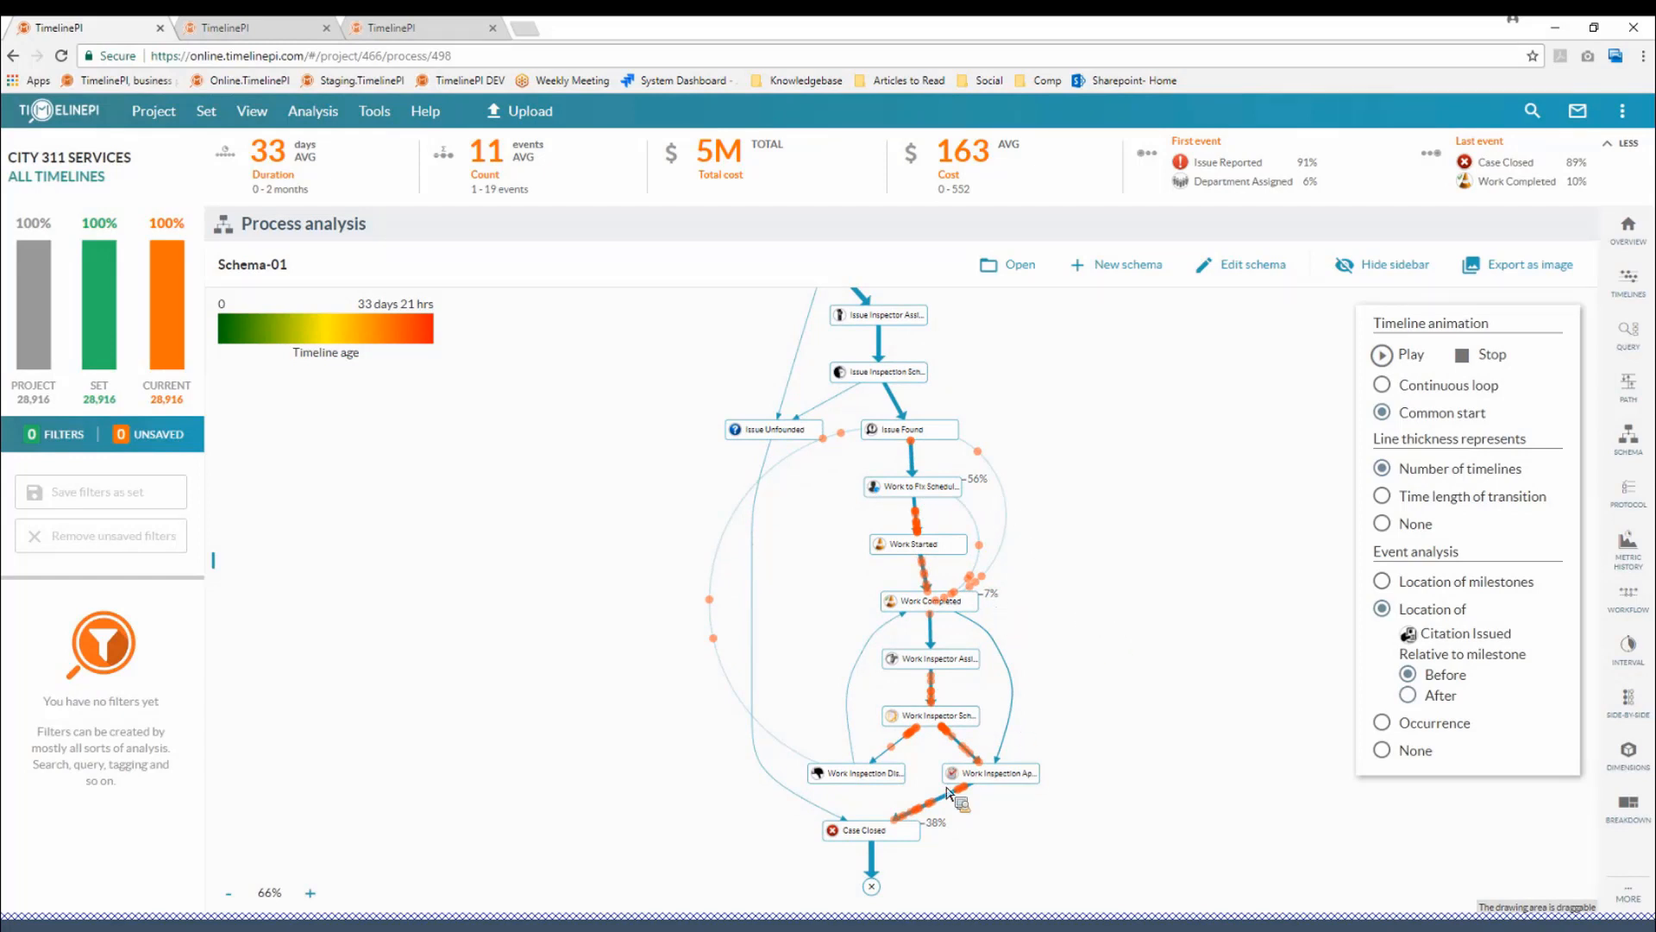
# - Examine the Citation Issued percentages along the schema and the number of transitions between its early milestones
pyautogui.scroll(-1, 949, 824)
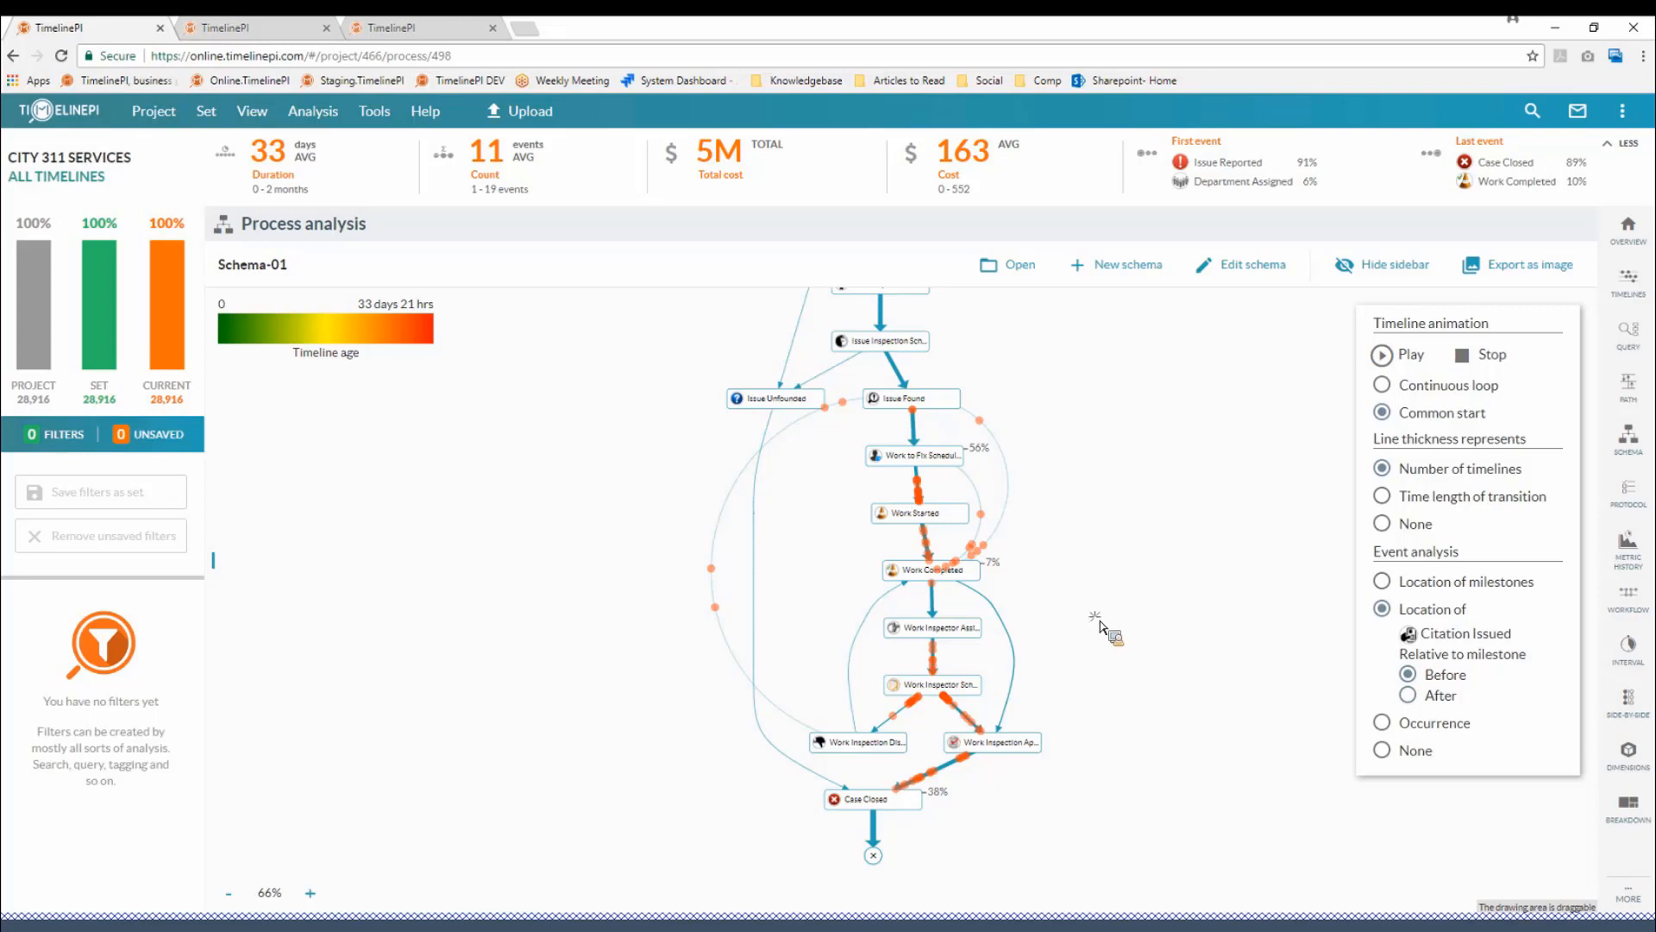
pyautogui.scroll(1, 1147, 500)
pyautogui.scroll(2, 1156, 518)
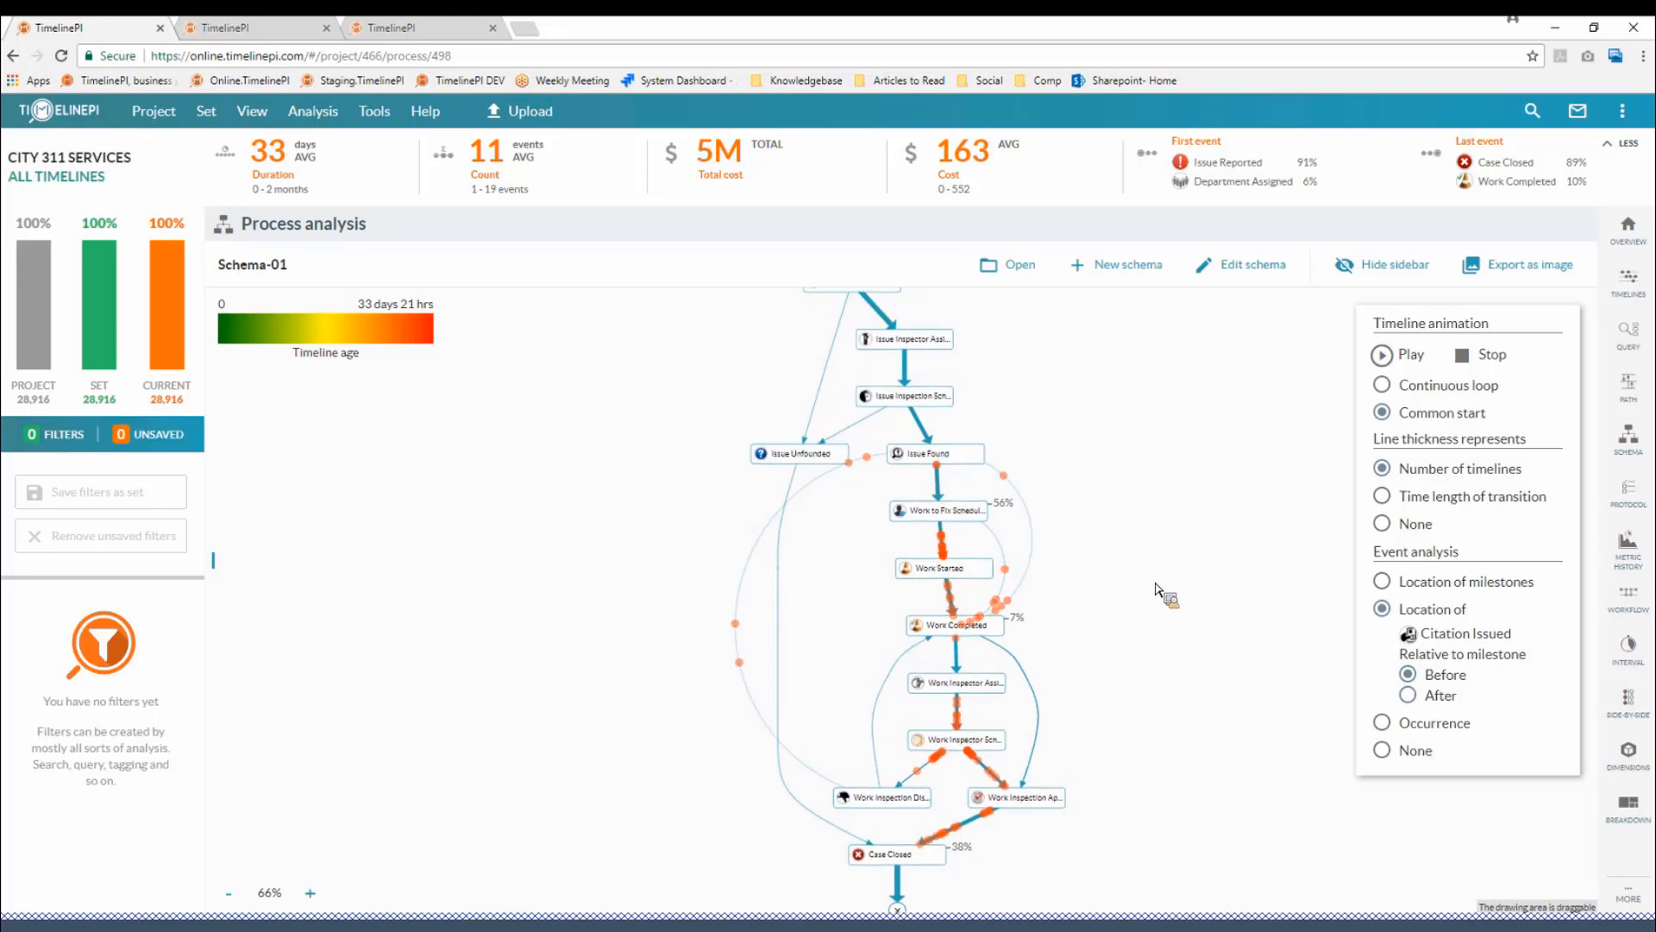
pyautogui.scroll(1, 1168, 543)
pyautogui.scroll(2, 938, 415)
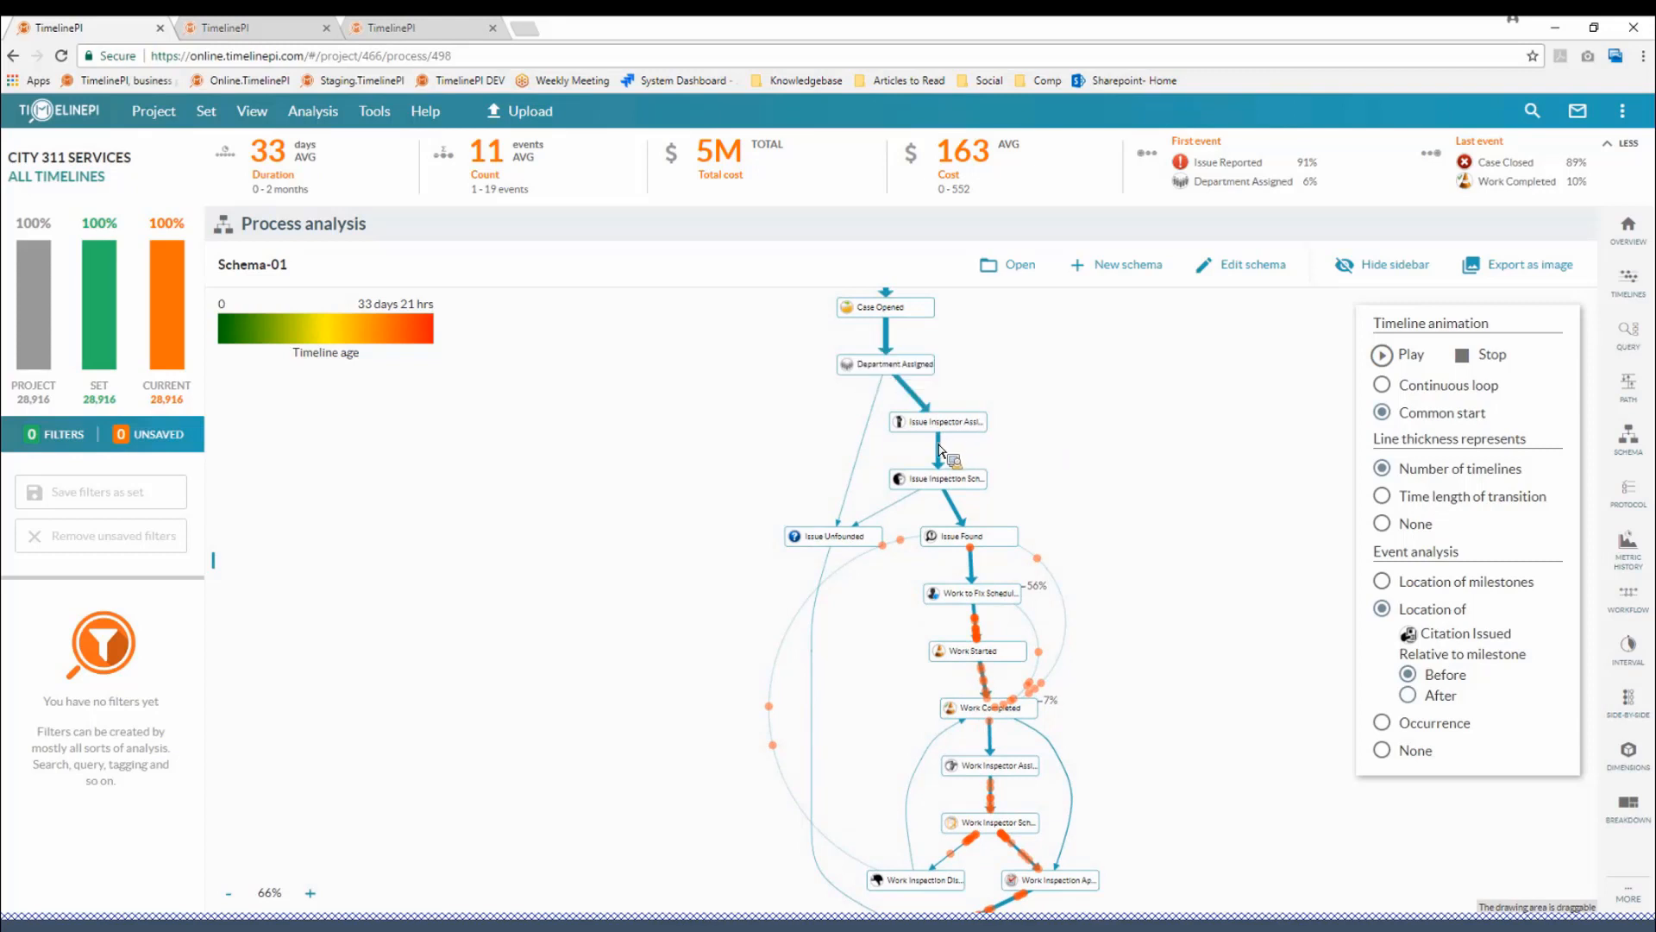
pyautogui.scroll(2, 941, 443)
pyautogui.moveTo(927, 426)
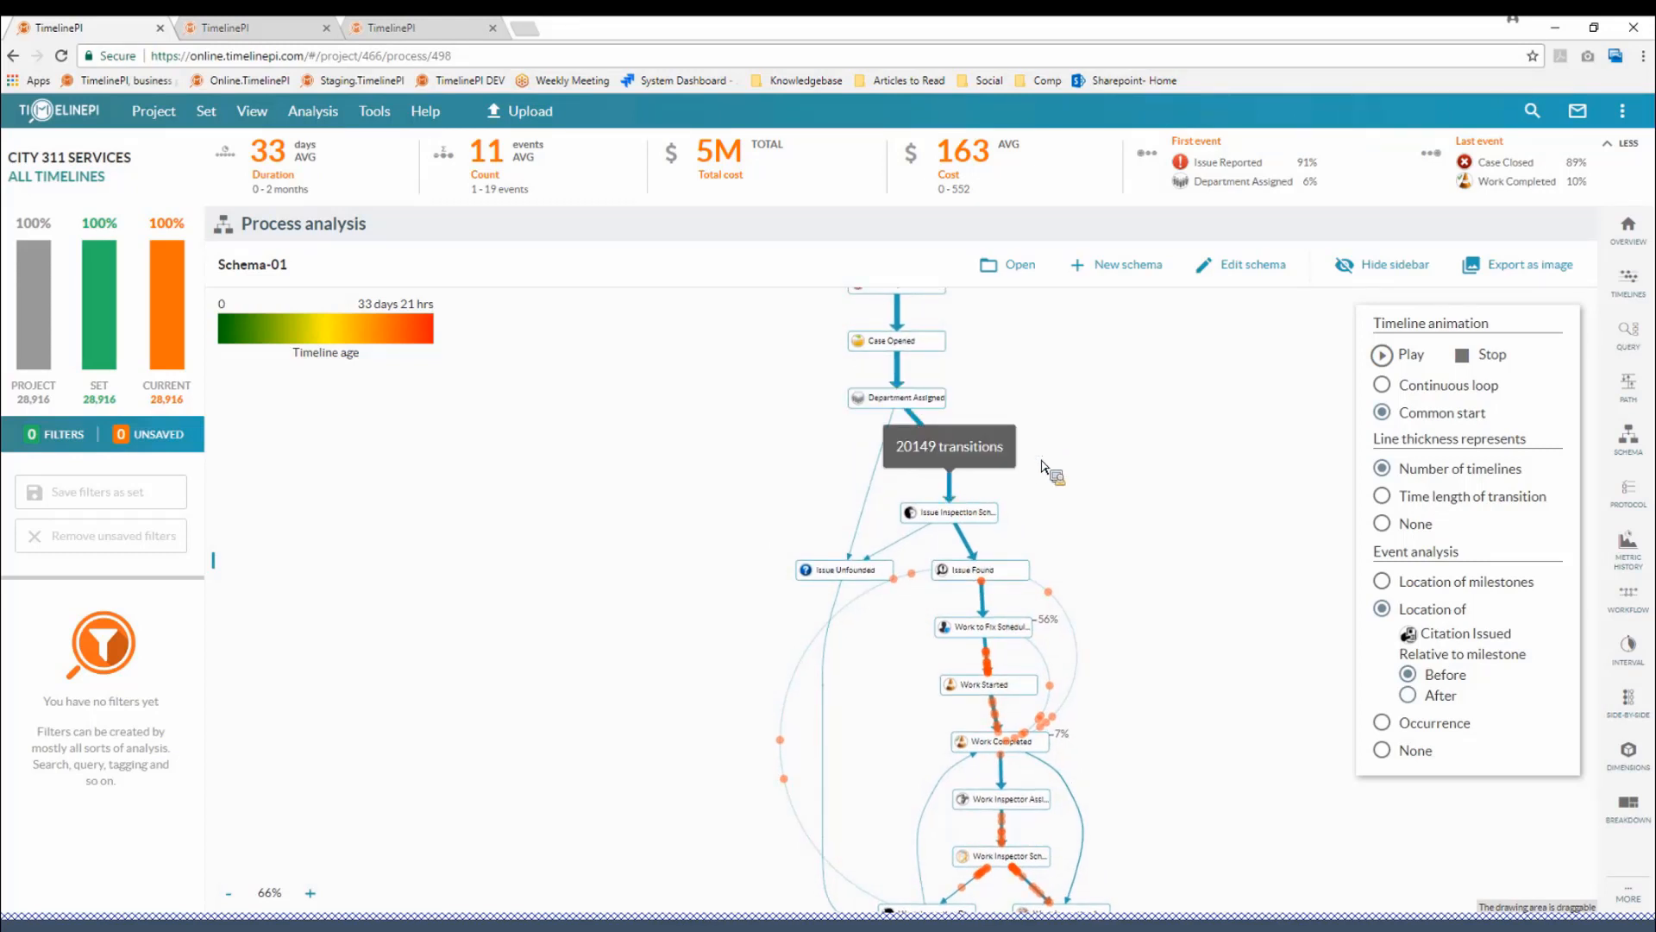
pyautogui.scroll(1, 961, 379)
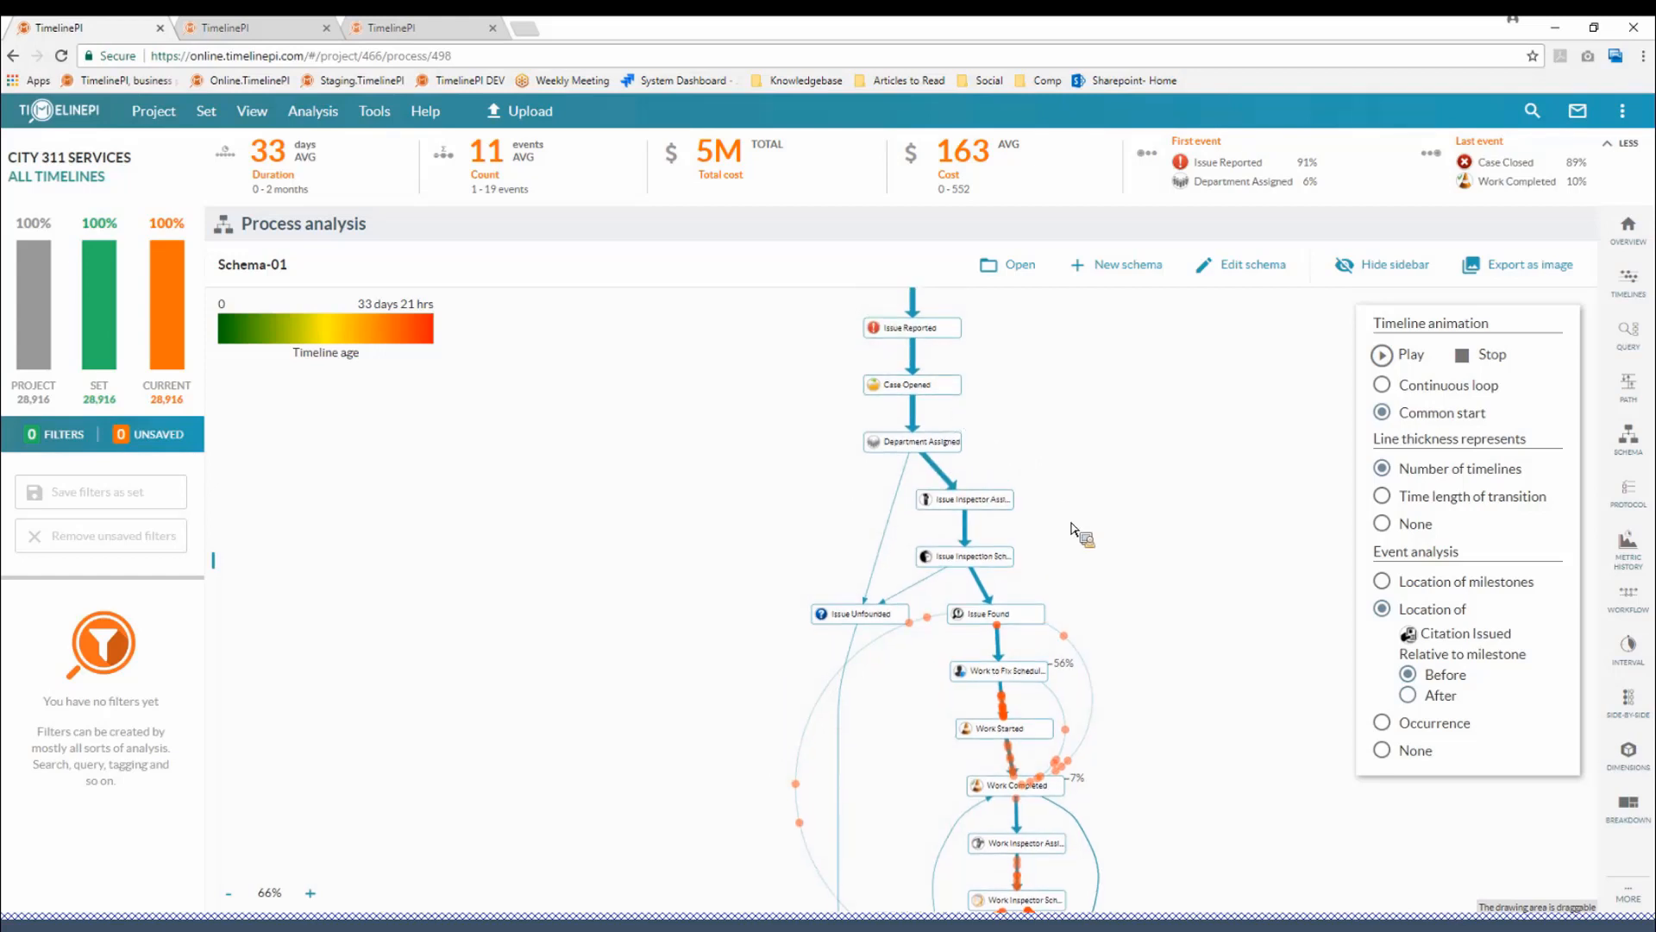
pyautogui.scroll(1, 1208, 528)
# - Make line thickness represent the time length of transition and examine the slowest transitions down to Case Closed
pyautogui.click(1383, 497)
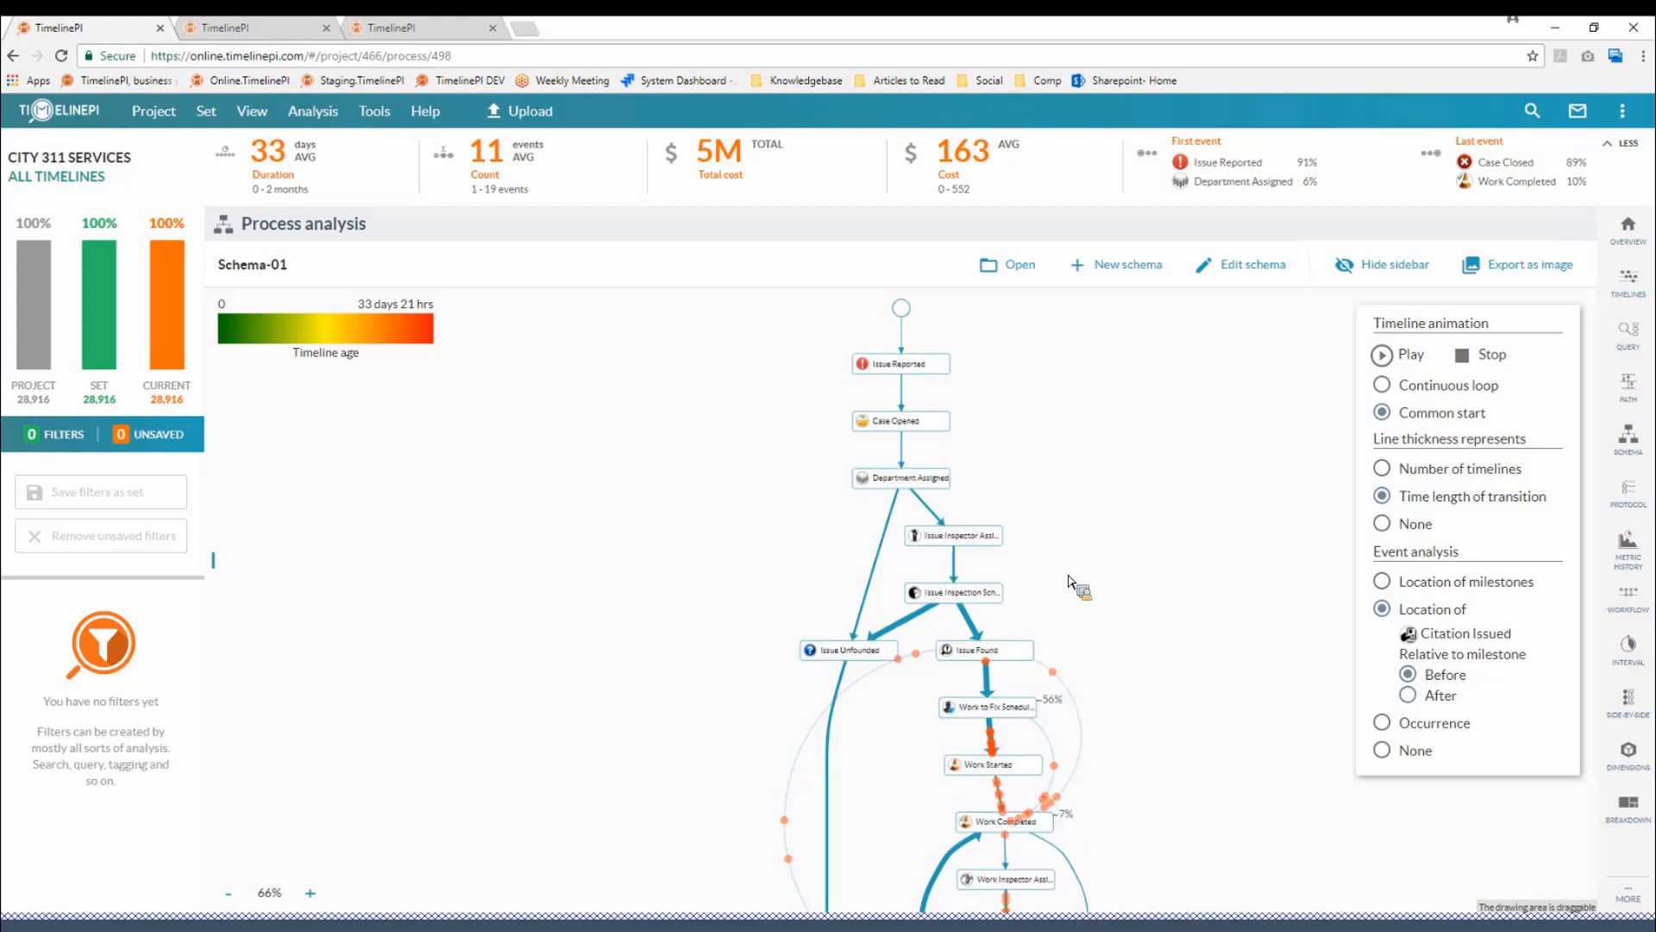
pyautogui.scroll(-3, 913, 518)
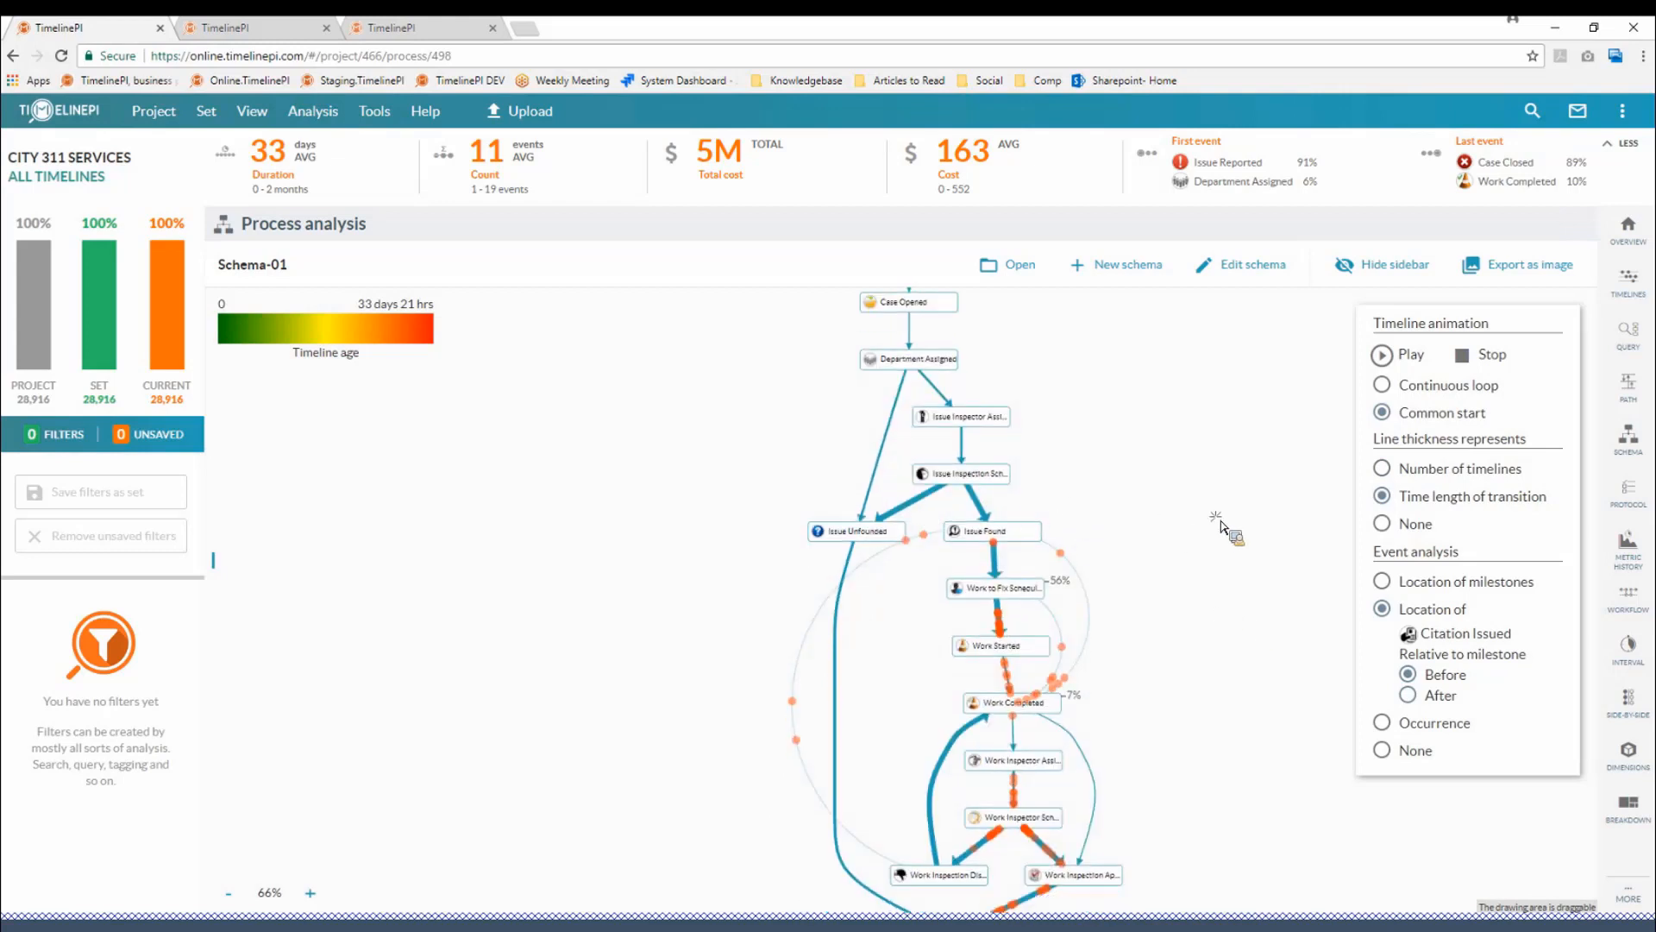
pyautogui.scroll(-3, 1027, 809)
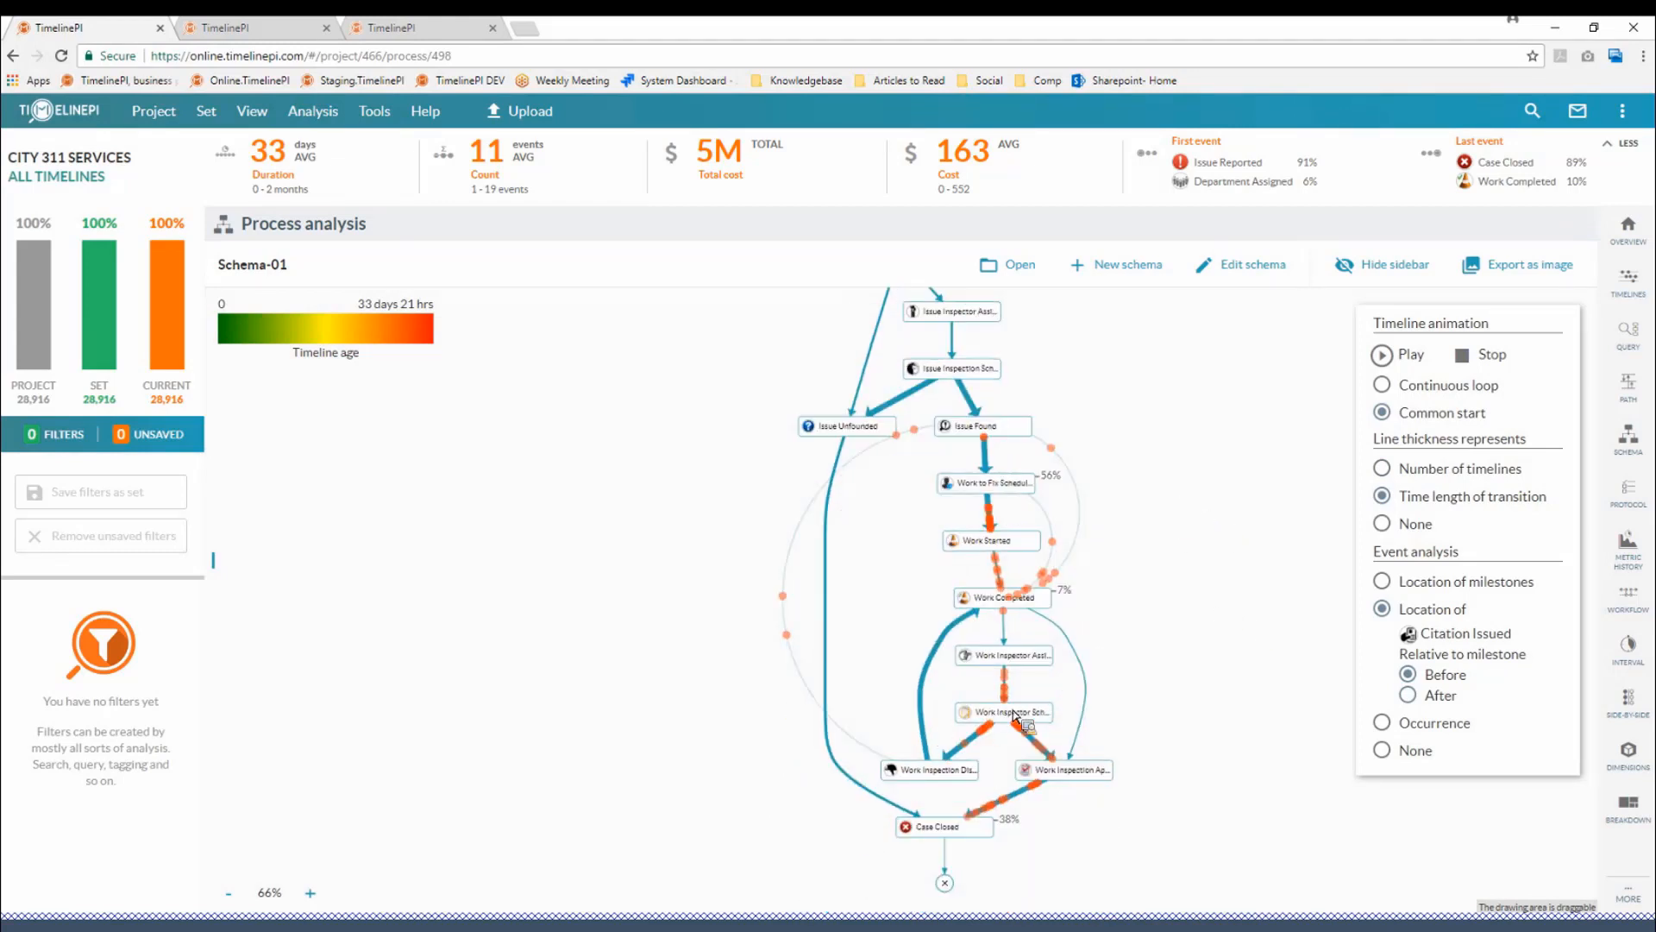
pyautogui.scroll(-1, 1182, 638)
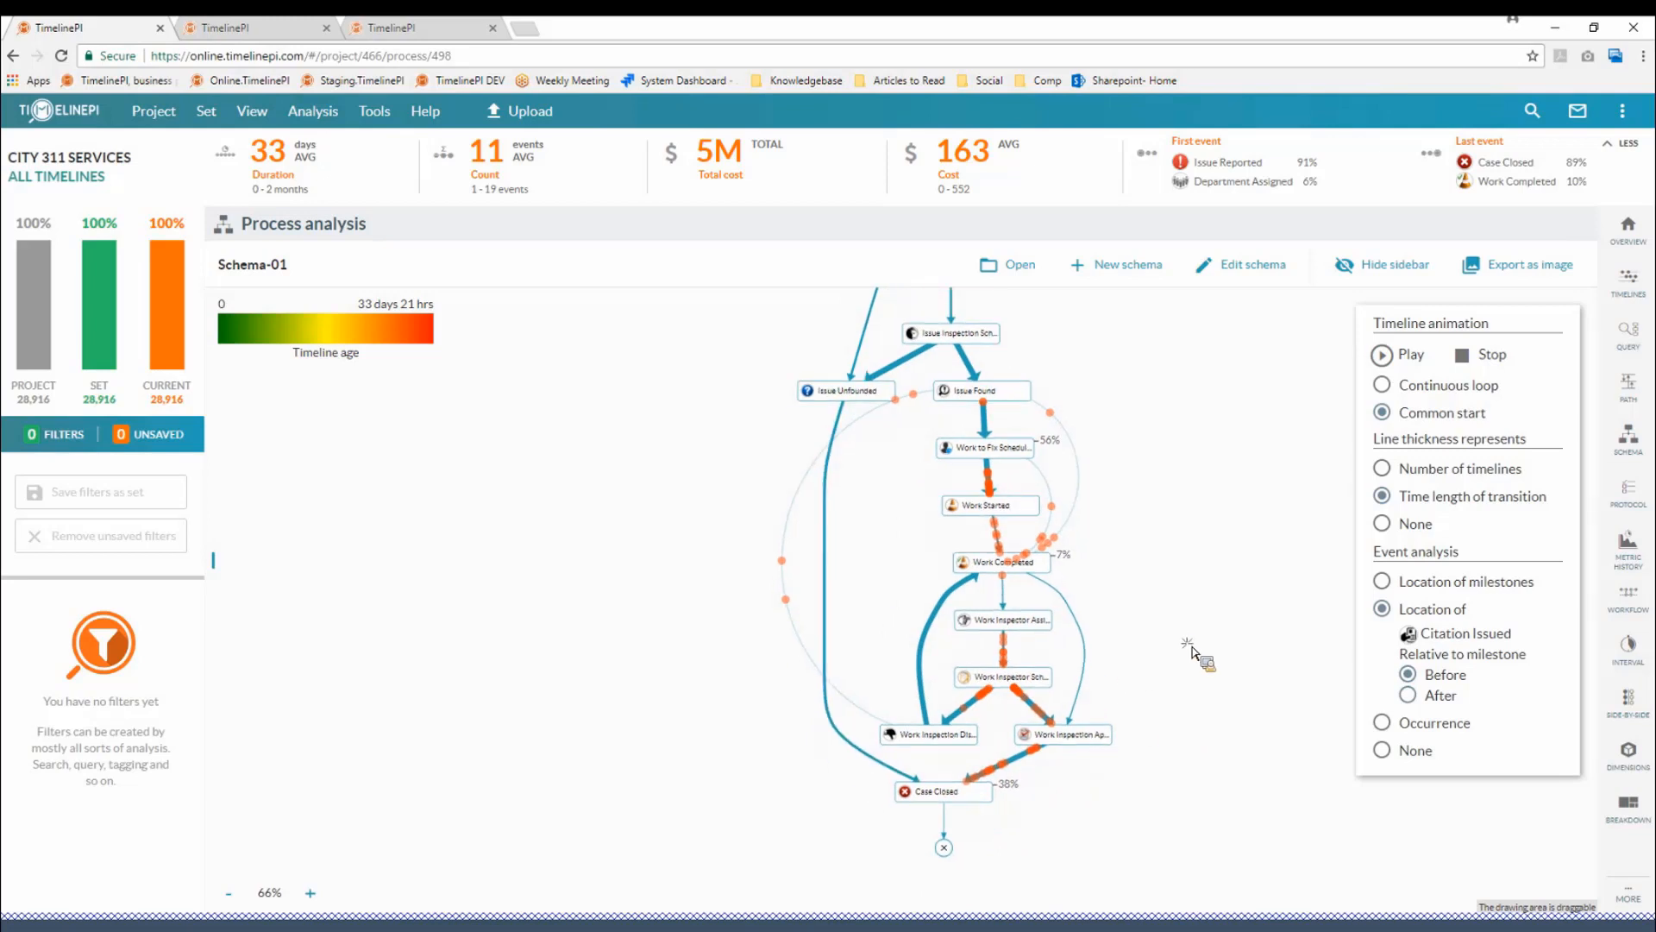
pyautogui.scroll(2, 1195, 660)
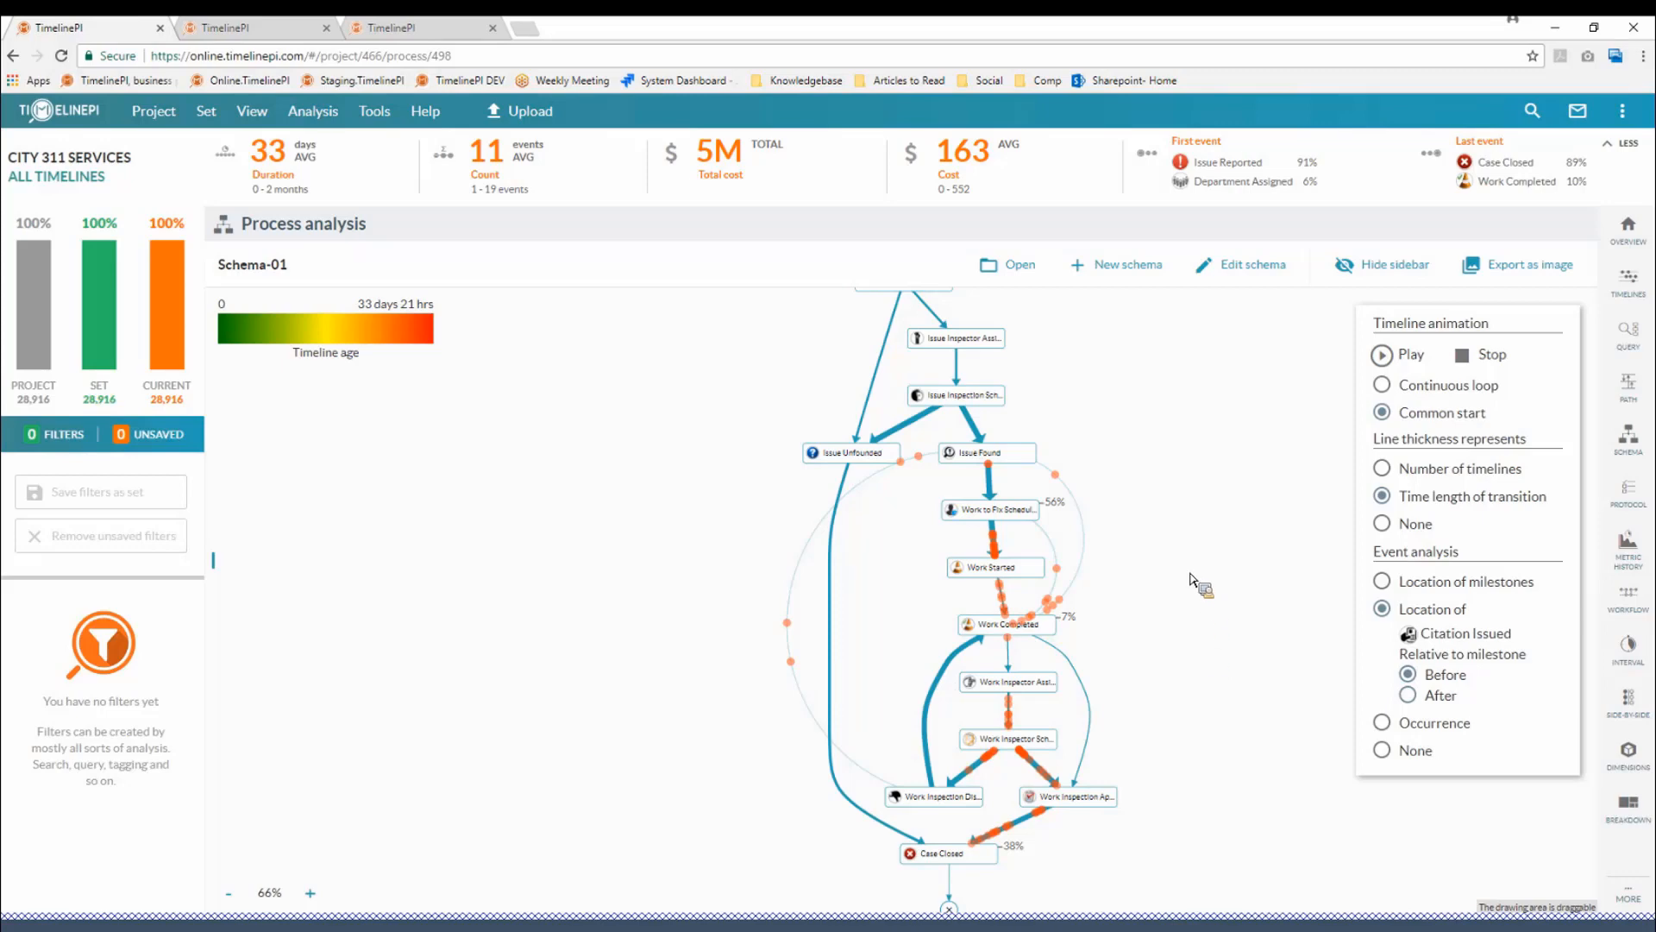
# - Switch to the Invoice Processing project's Path view and look through the paths from most to least frequent
pyautogui.click(235, 28)
pyautogui.click(239, 28)
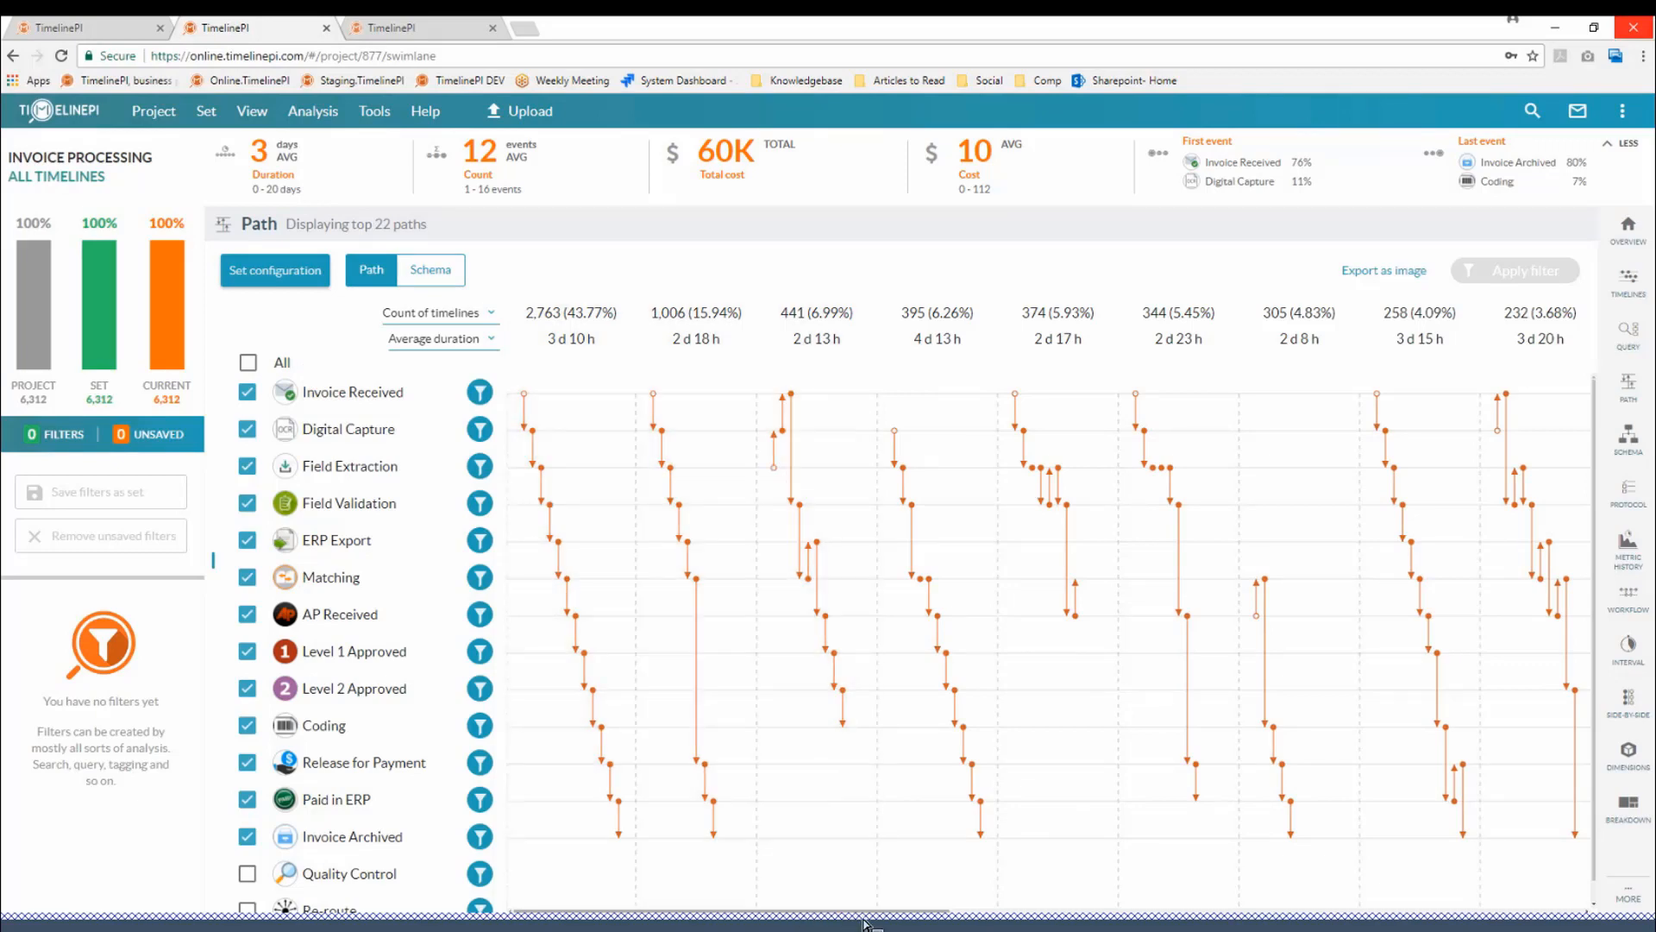
pyautogui.hscroll(10, 866, 922)
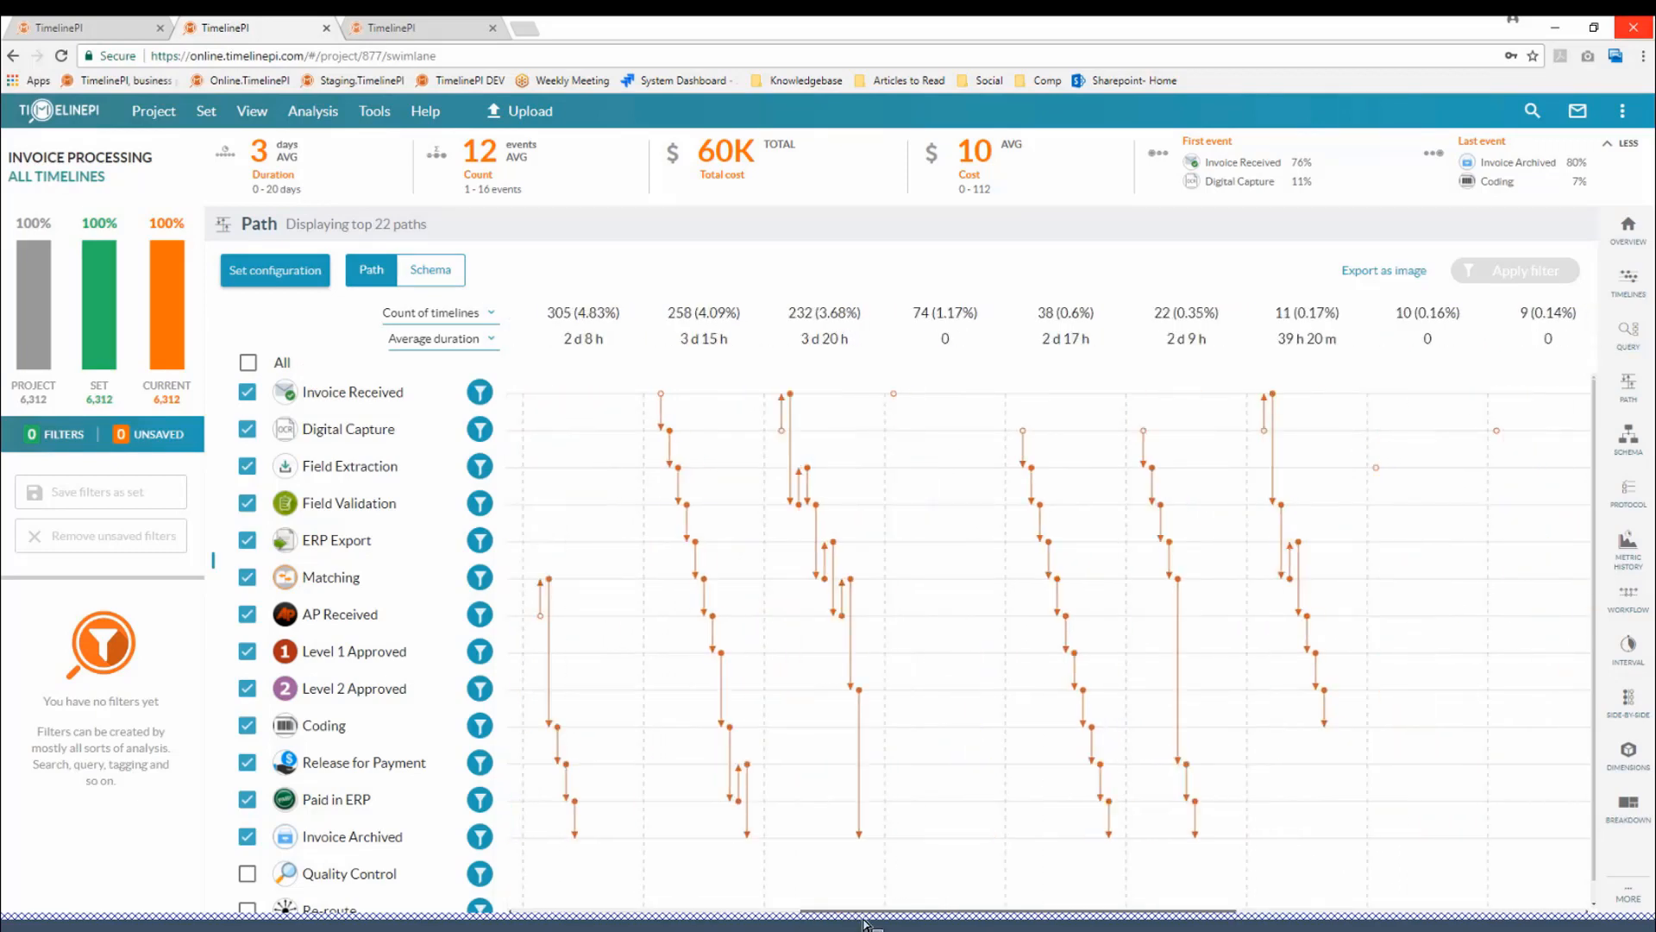
pyautogui.hscroll(4, 865, 922)
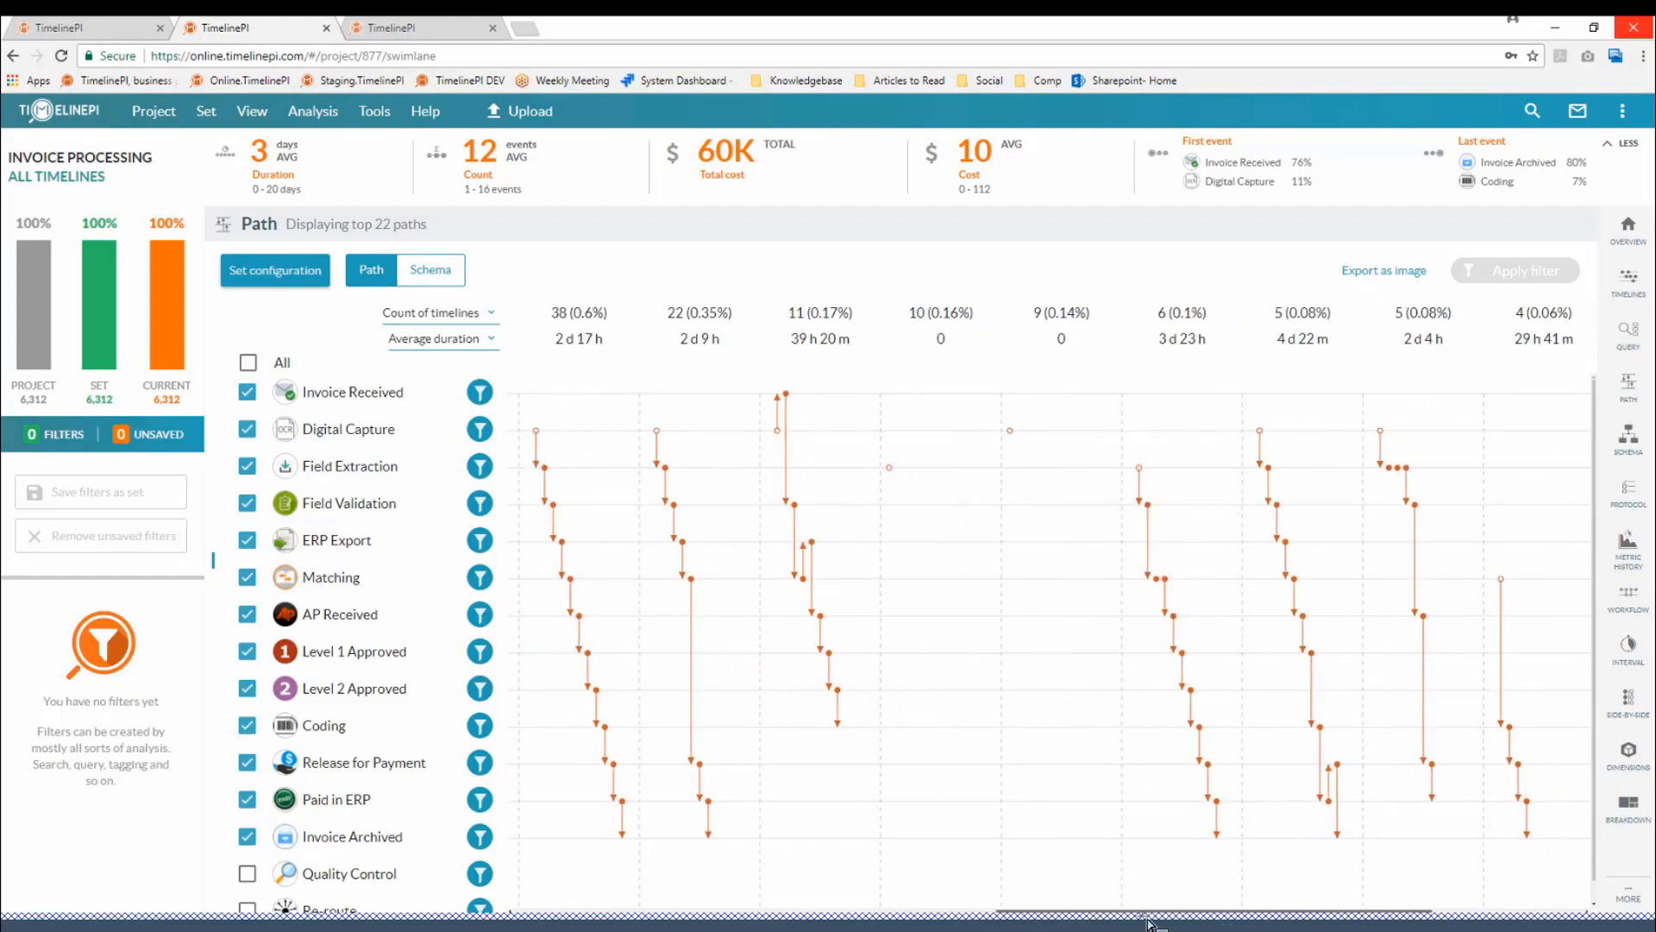
pyautogui.hscroll(-14, 943, 921)
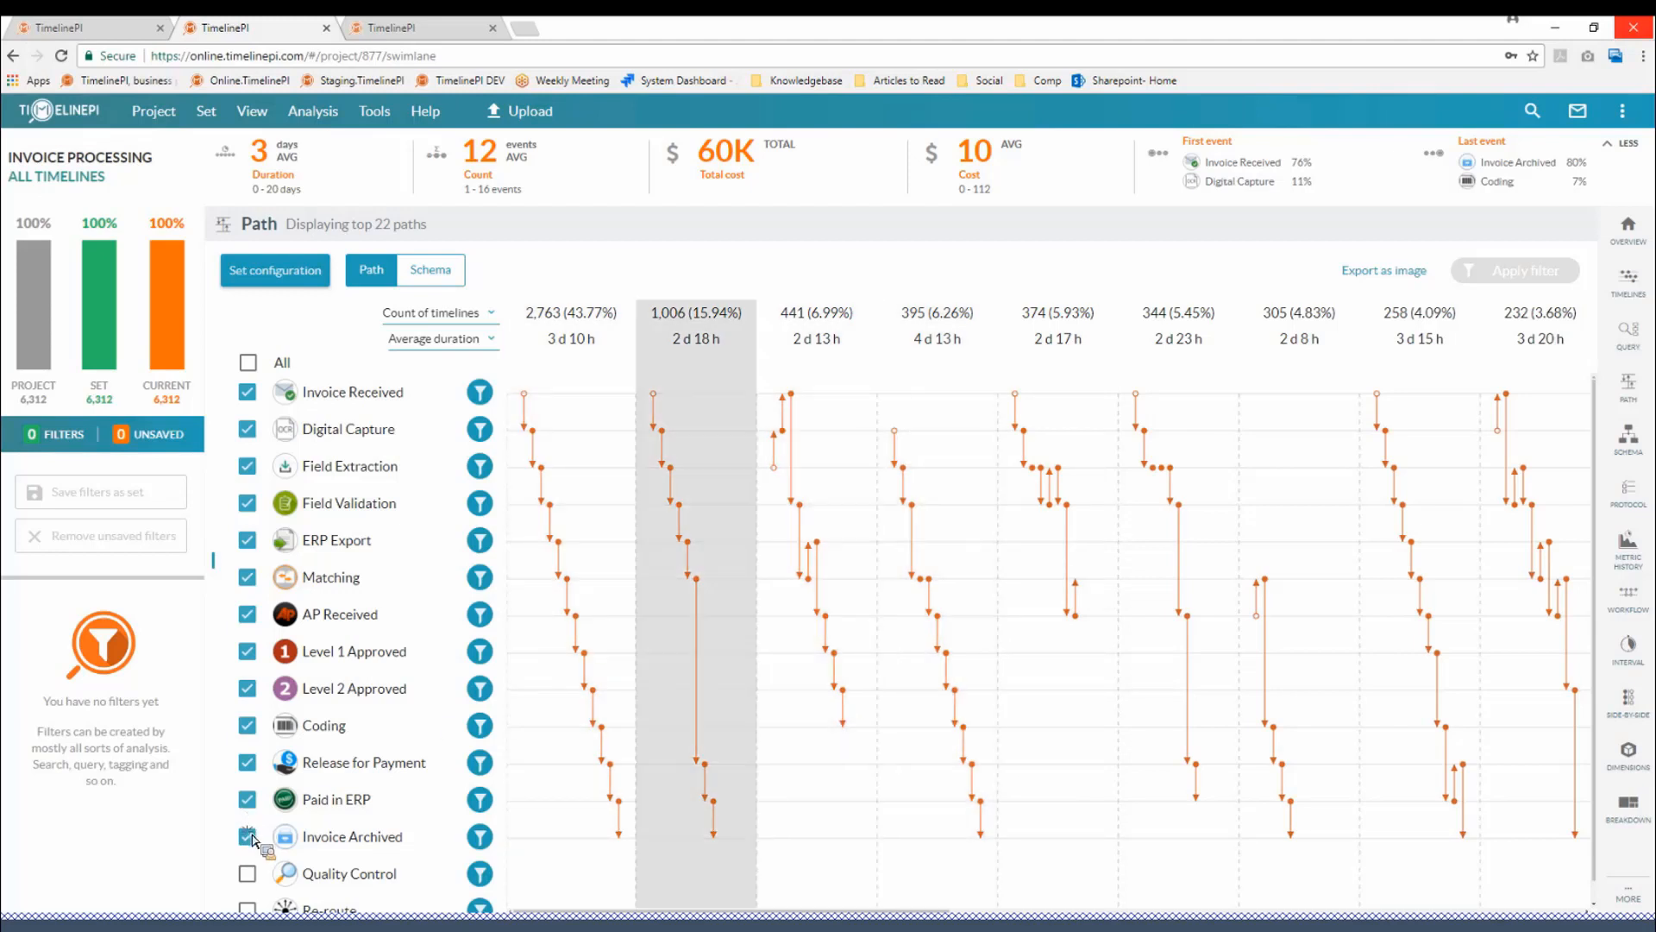
# - Exclude Paid in ERP and Invoice Archived from the paths, and show average cost instead of average duration
pyautogui.click(247, 799)
pyautogui.click(247, 836)
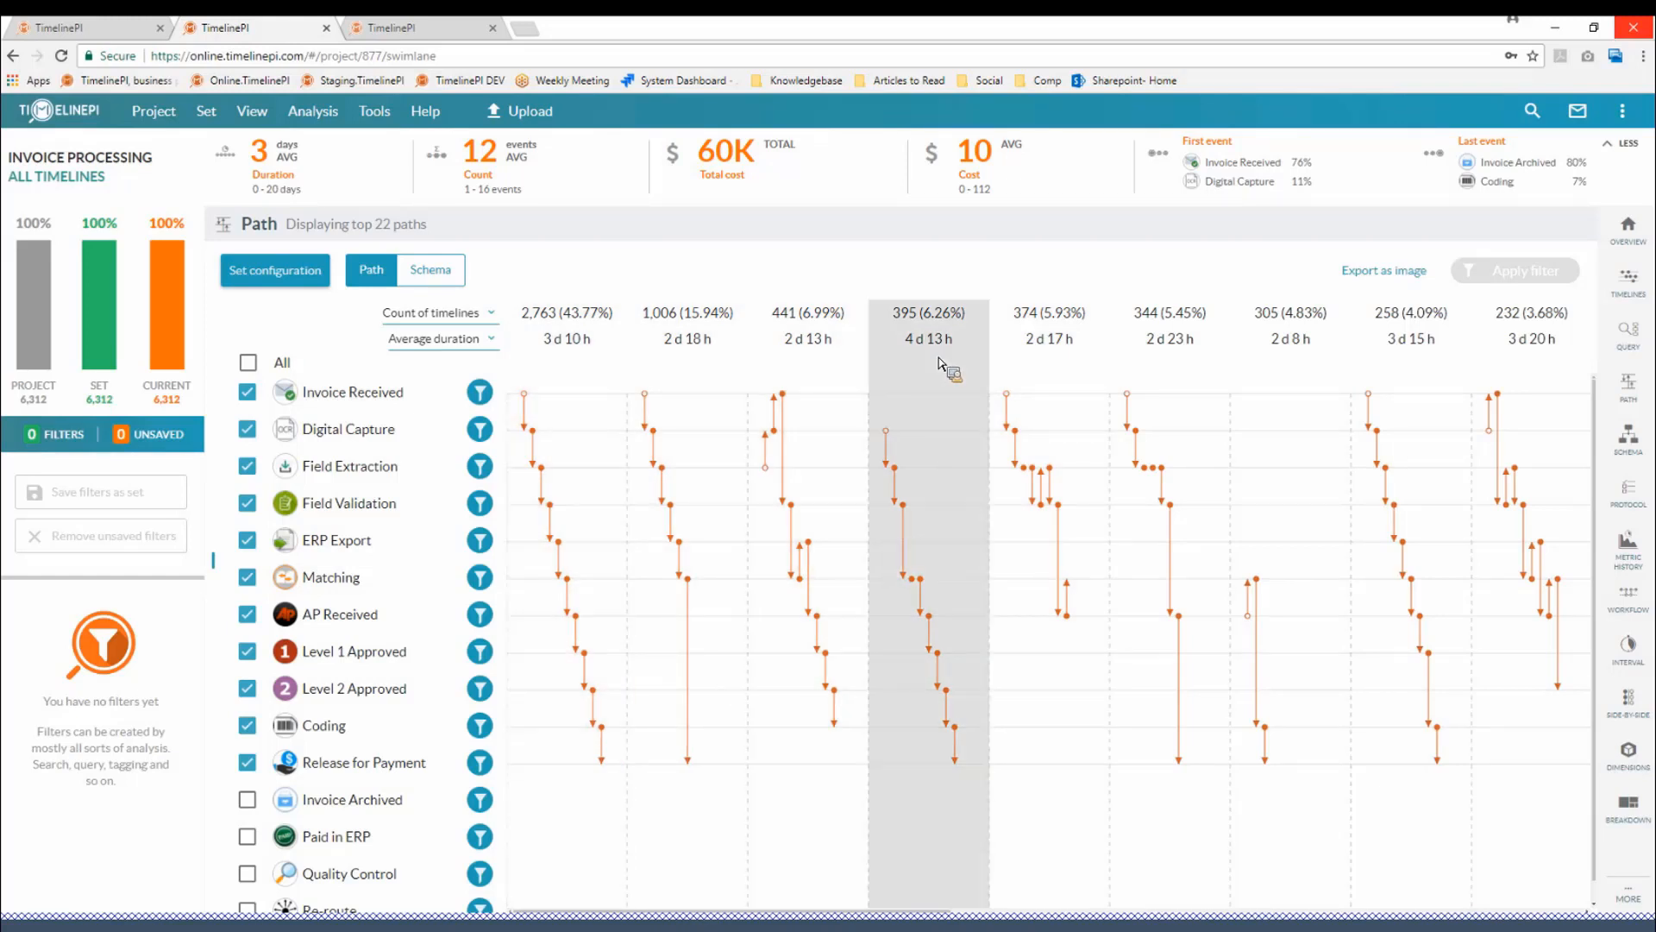
pyautogui.click(468, 347)
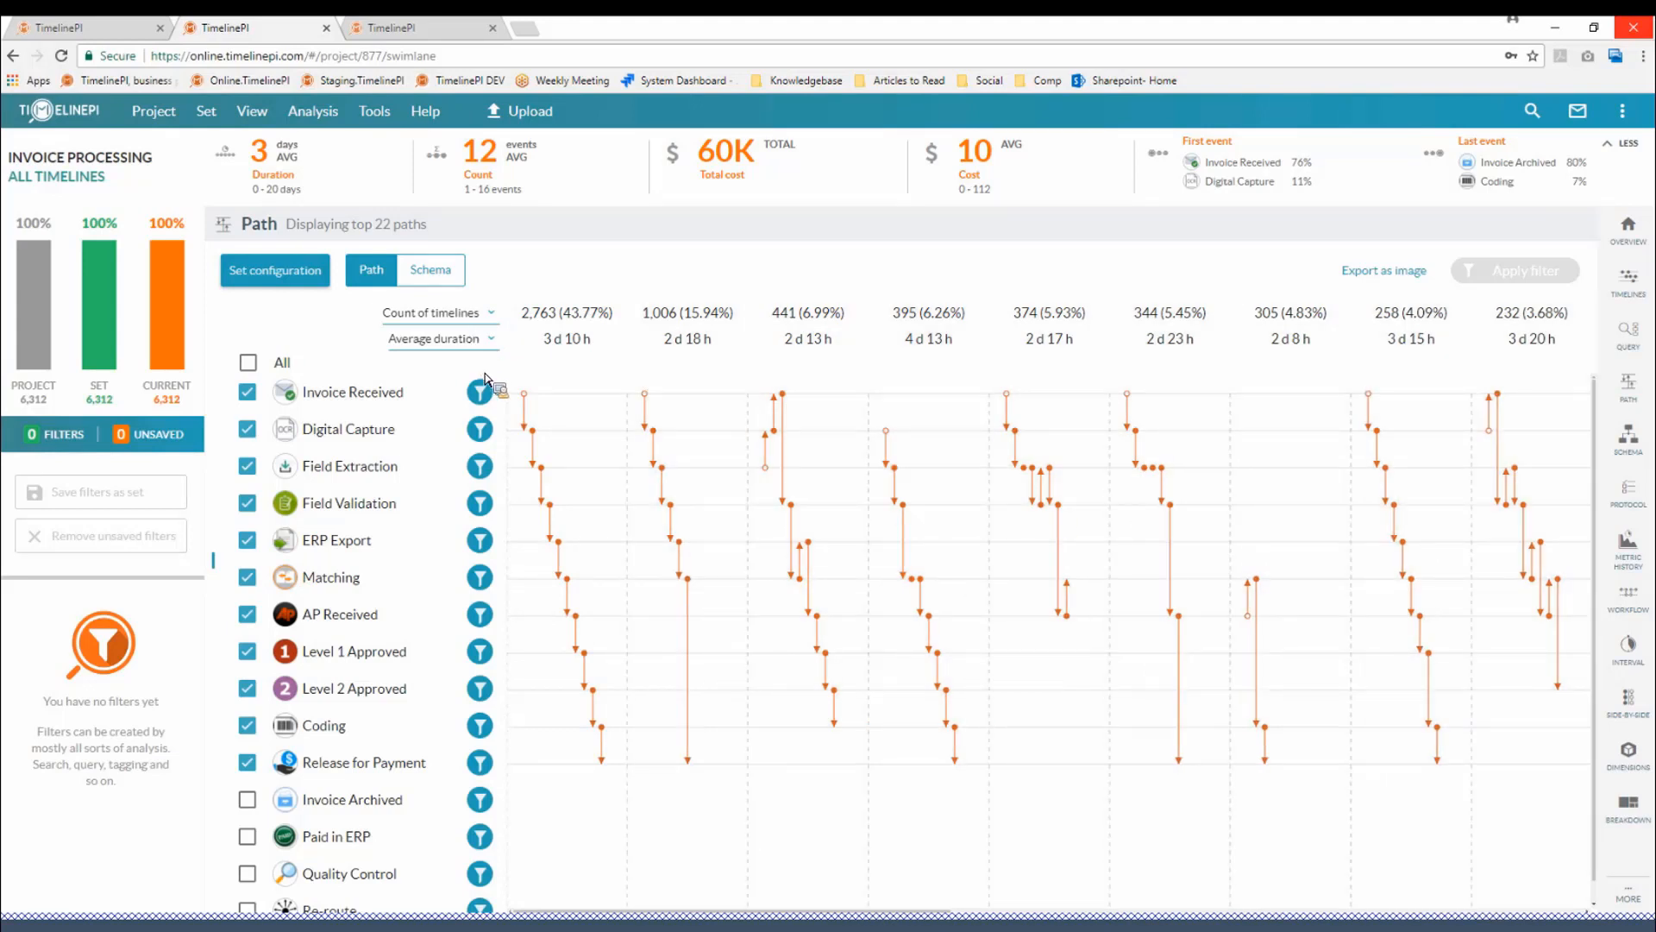
pyautogui.click(457, 427)
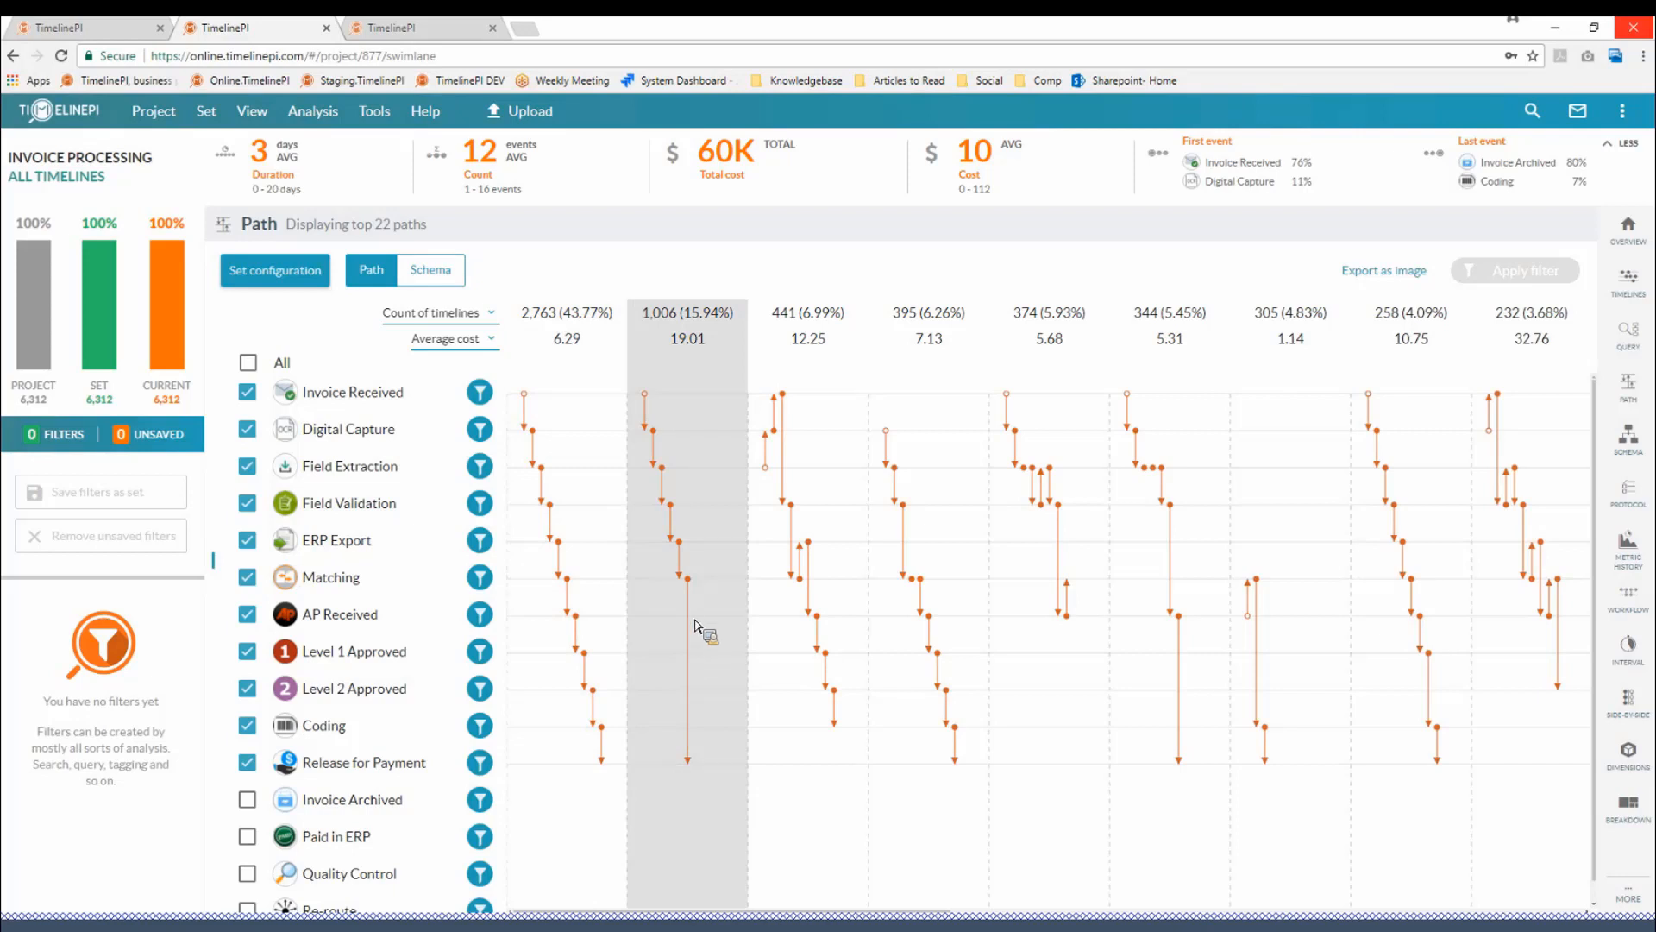
# - Filter the invoice timelines to the second most frequent path, whose average cost is 19.01
pyautogui.moveTo(708, 614)
pyautogui.moveTo(697, 652)
pyautogui.click(699, 621)
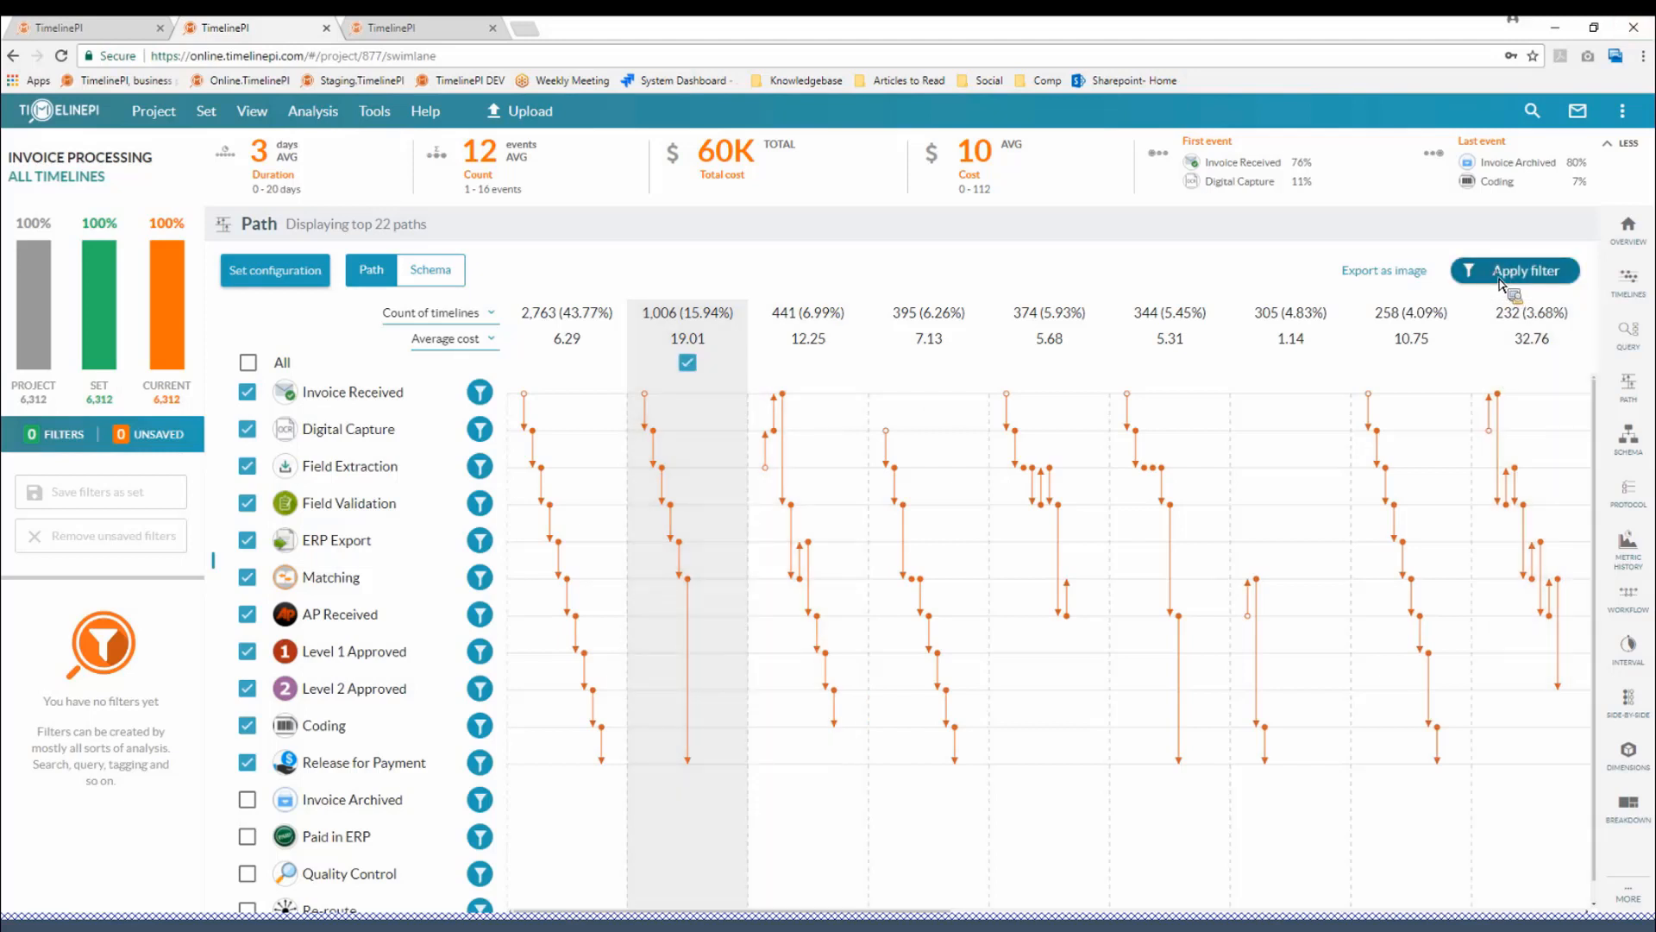
pyautogui.click(1501, 278)
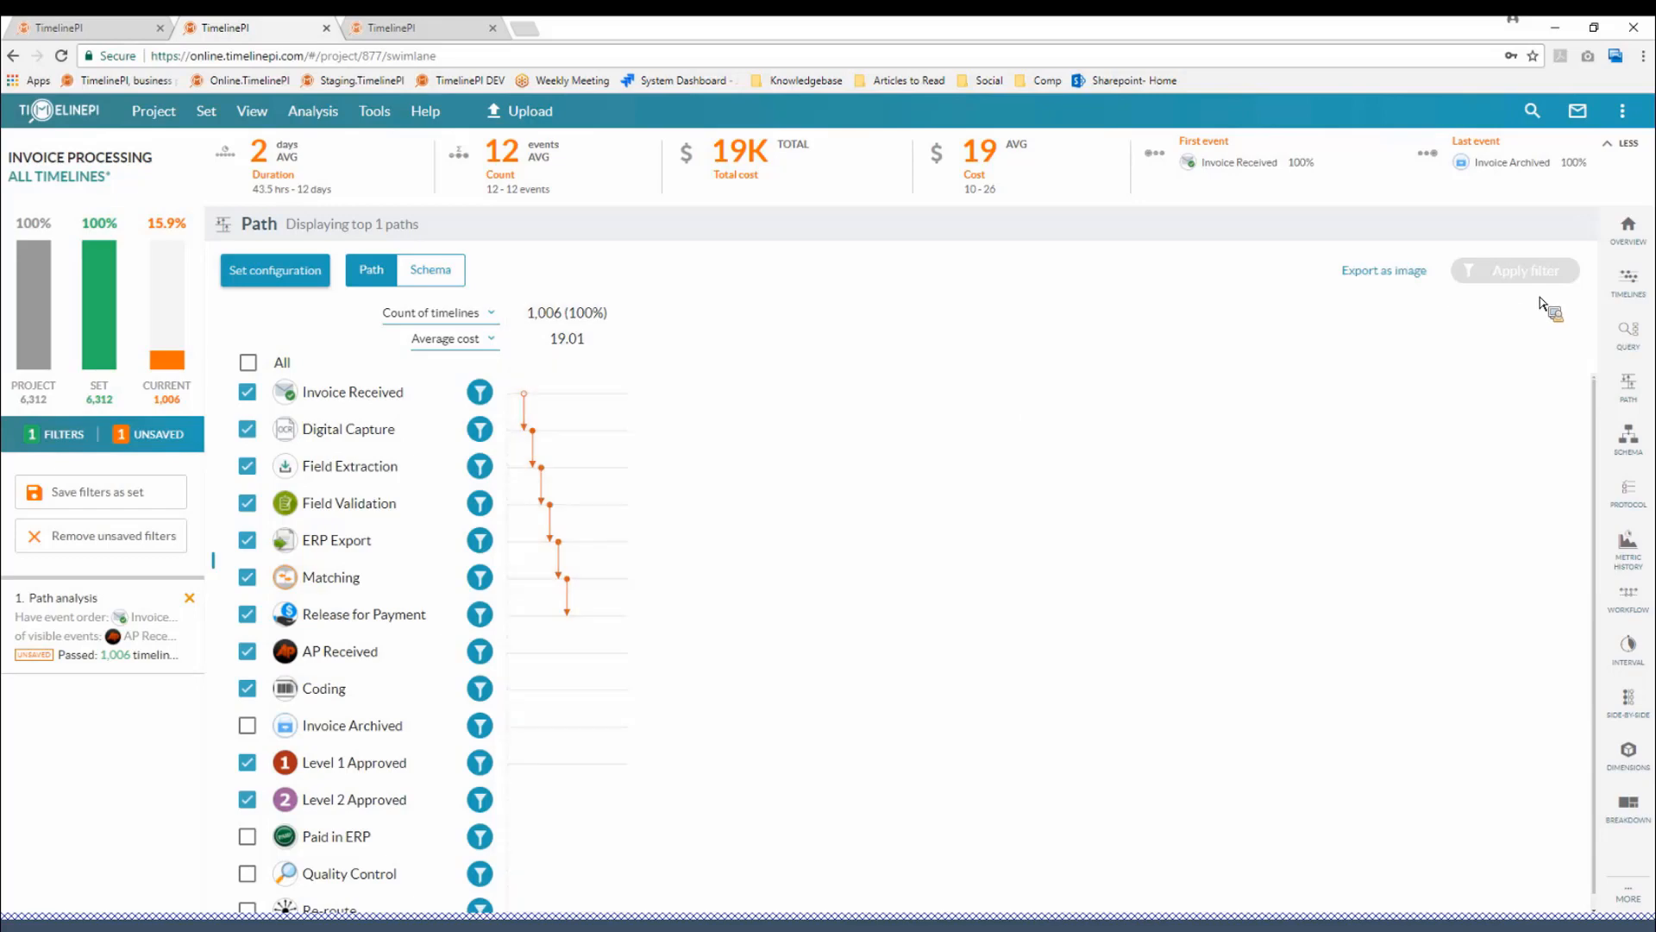
# - Inspect the event details of one filtered invoice in the Timelines view, and remove the Path analysis filter
pyautogui.click(1628, 281)
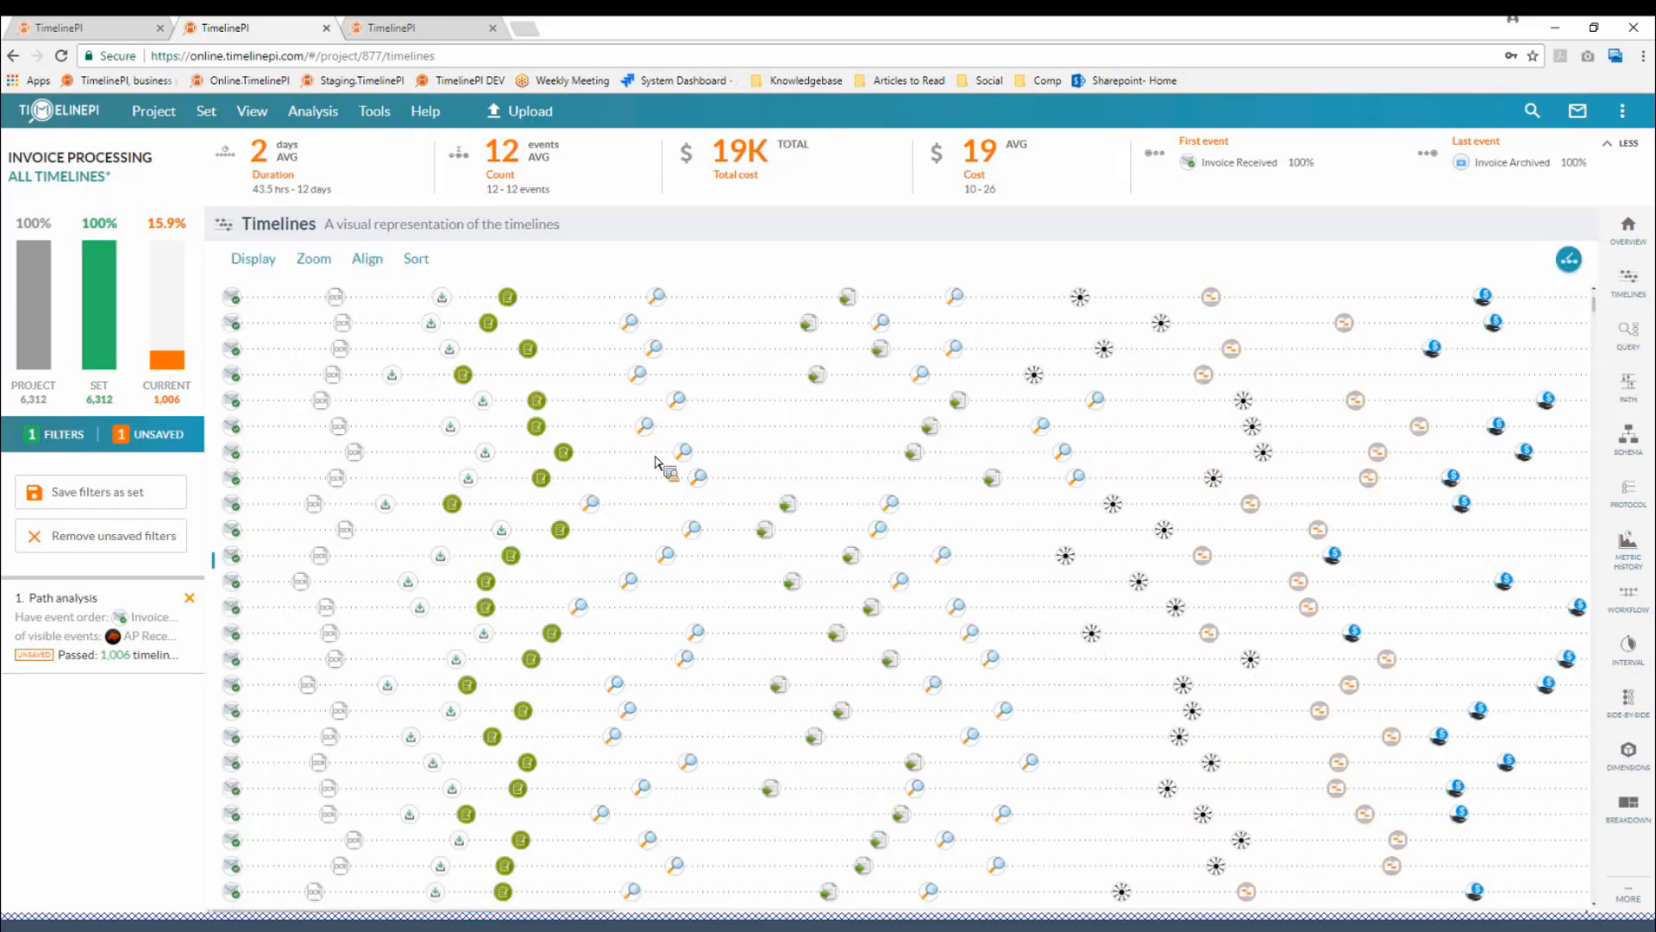
pyautogui.scroll(-4, 669, 466)
pyautogui.click(569, 474)
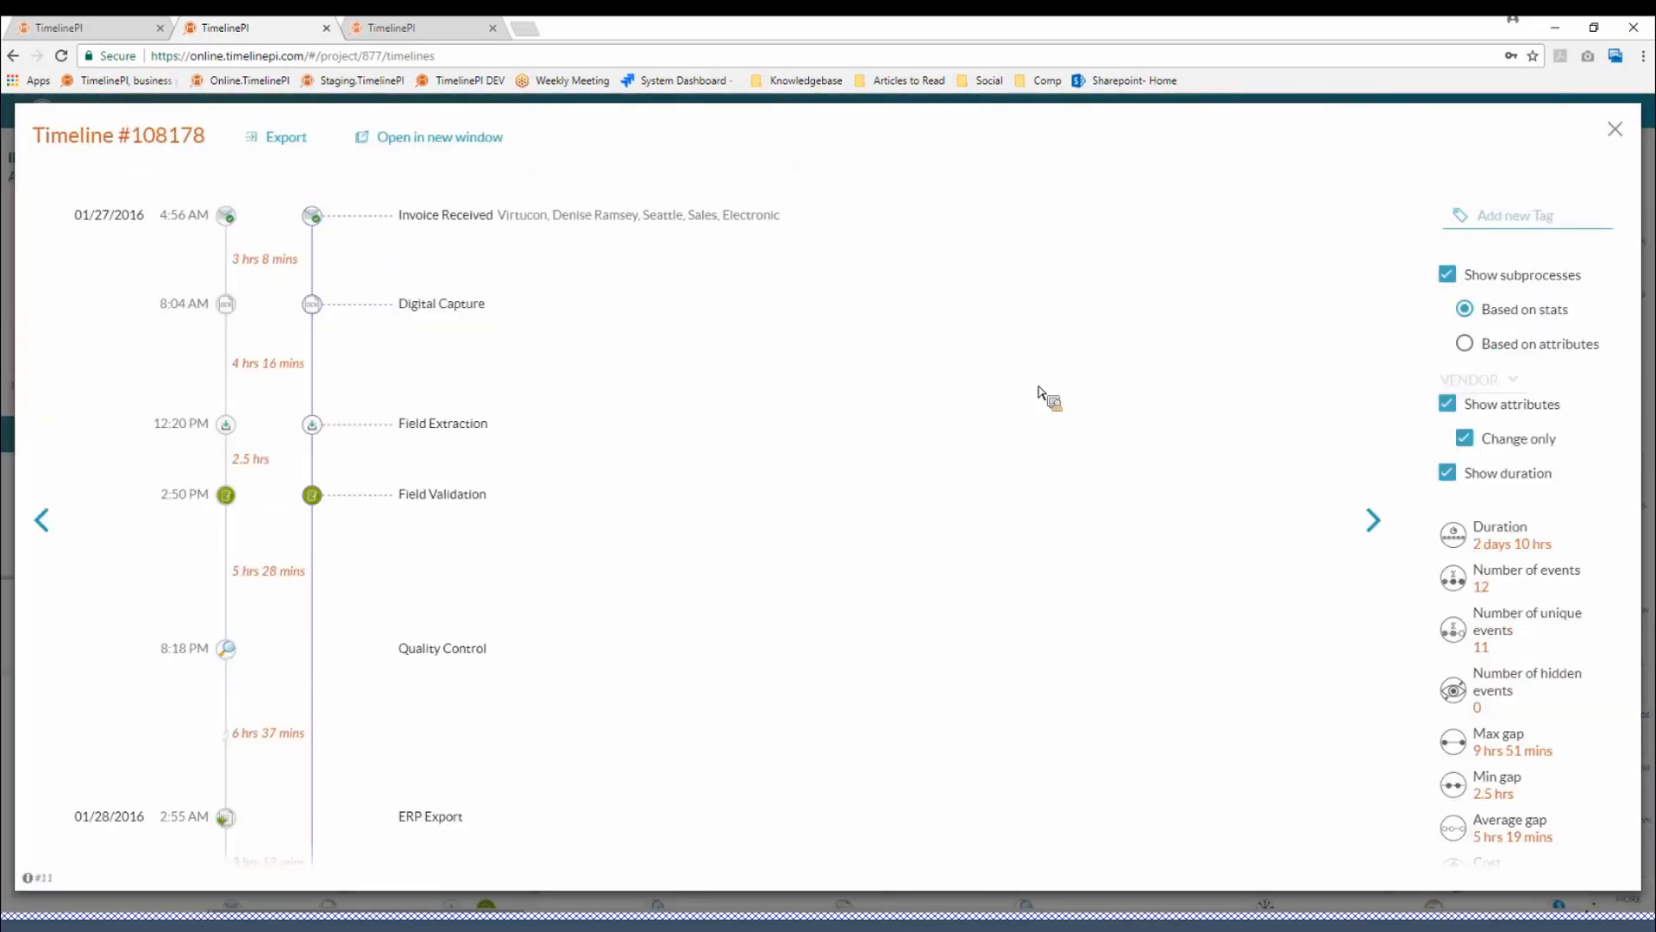
pyautogui.scroll(-6, 1047, 396)
pyautogui.press('Escape')
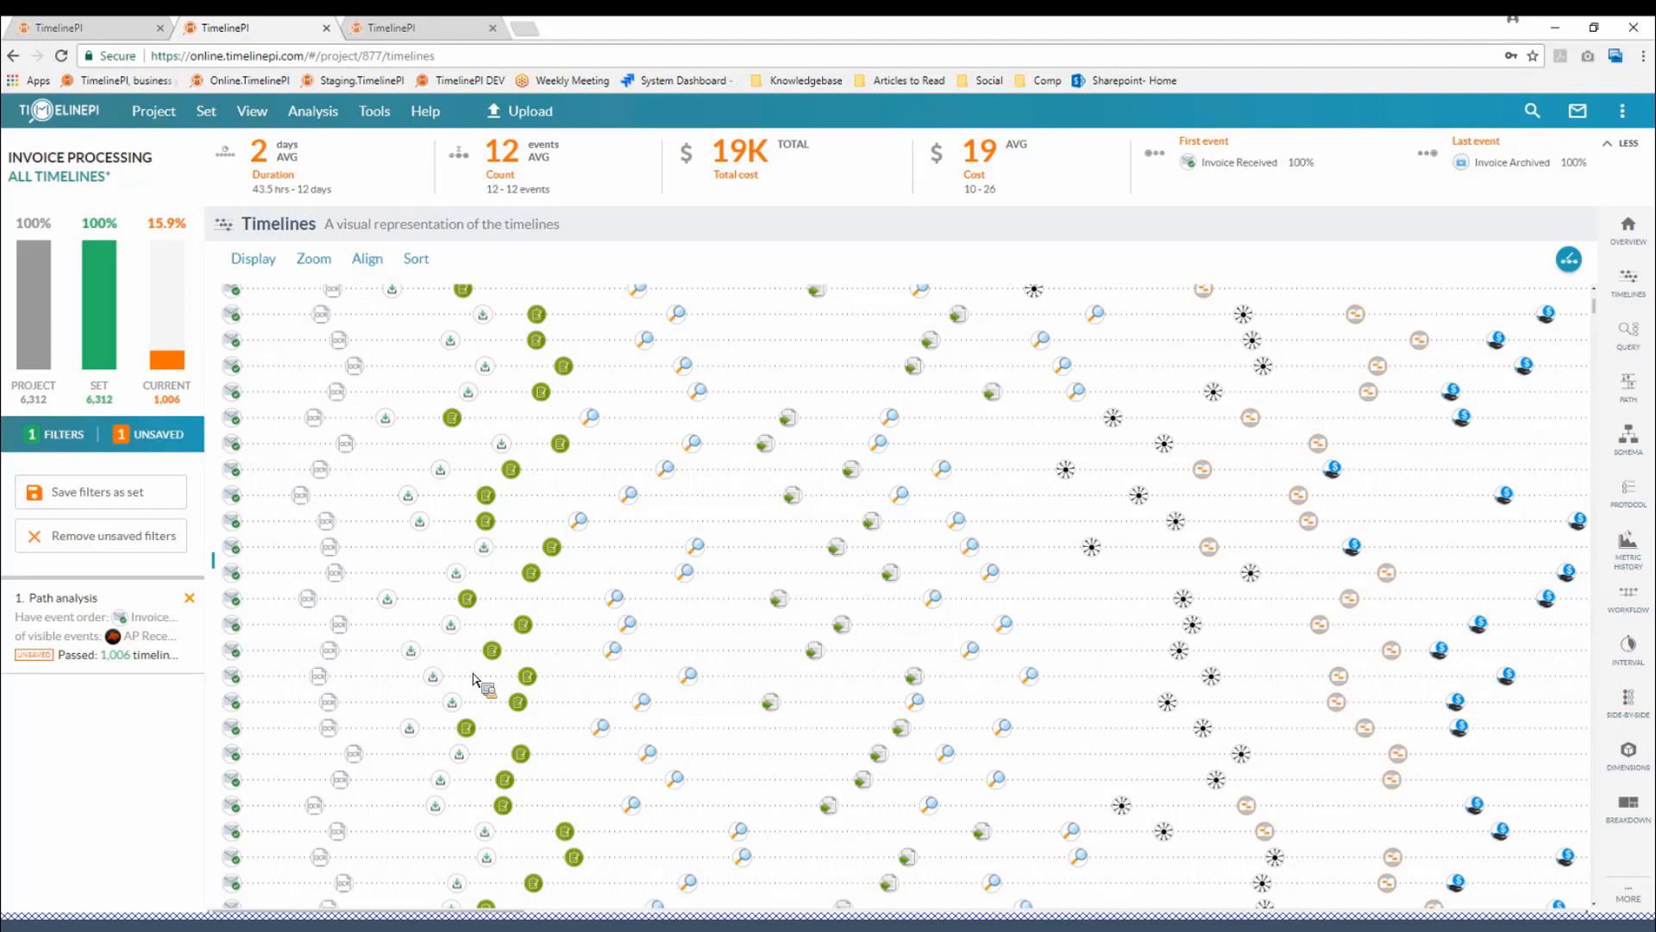
pyautogui.click(191, 598)
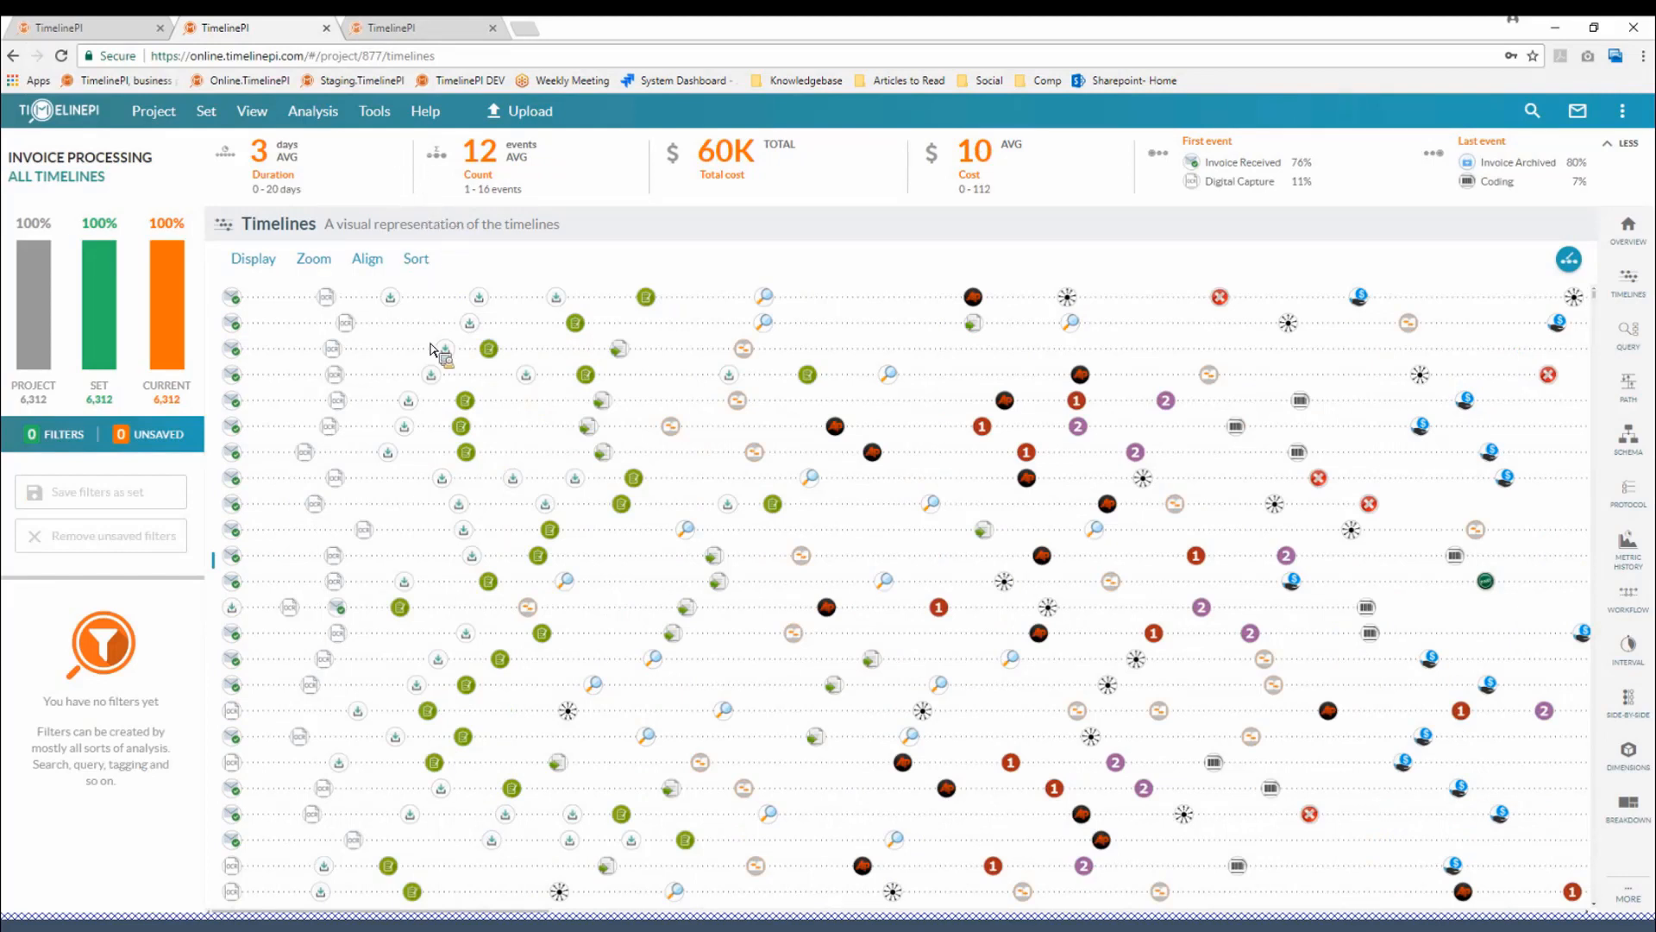
# - Switch to the Emergency 911 Response project and filter for Transport Started to Arrive at Hospital intervals of at least 30 mins
pyautogui.click(435, 31)
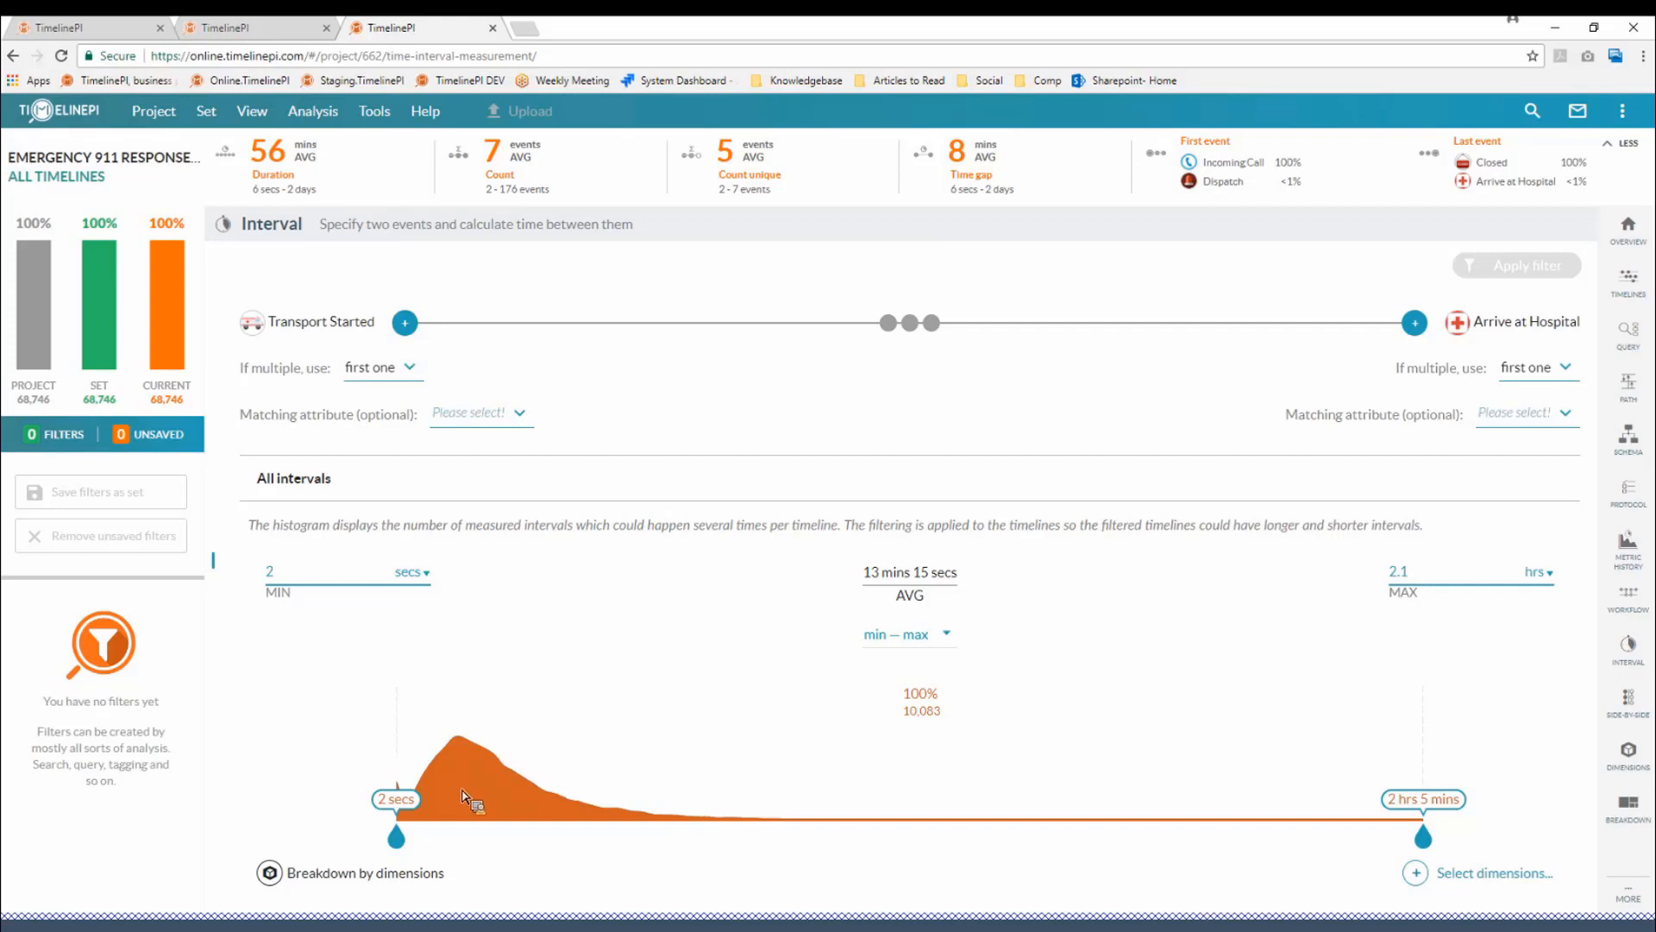
pyautogui.moveTo(404, 844); pyautogui.dragTo(649, 844)
pyautogui.press('Left')
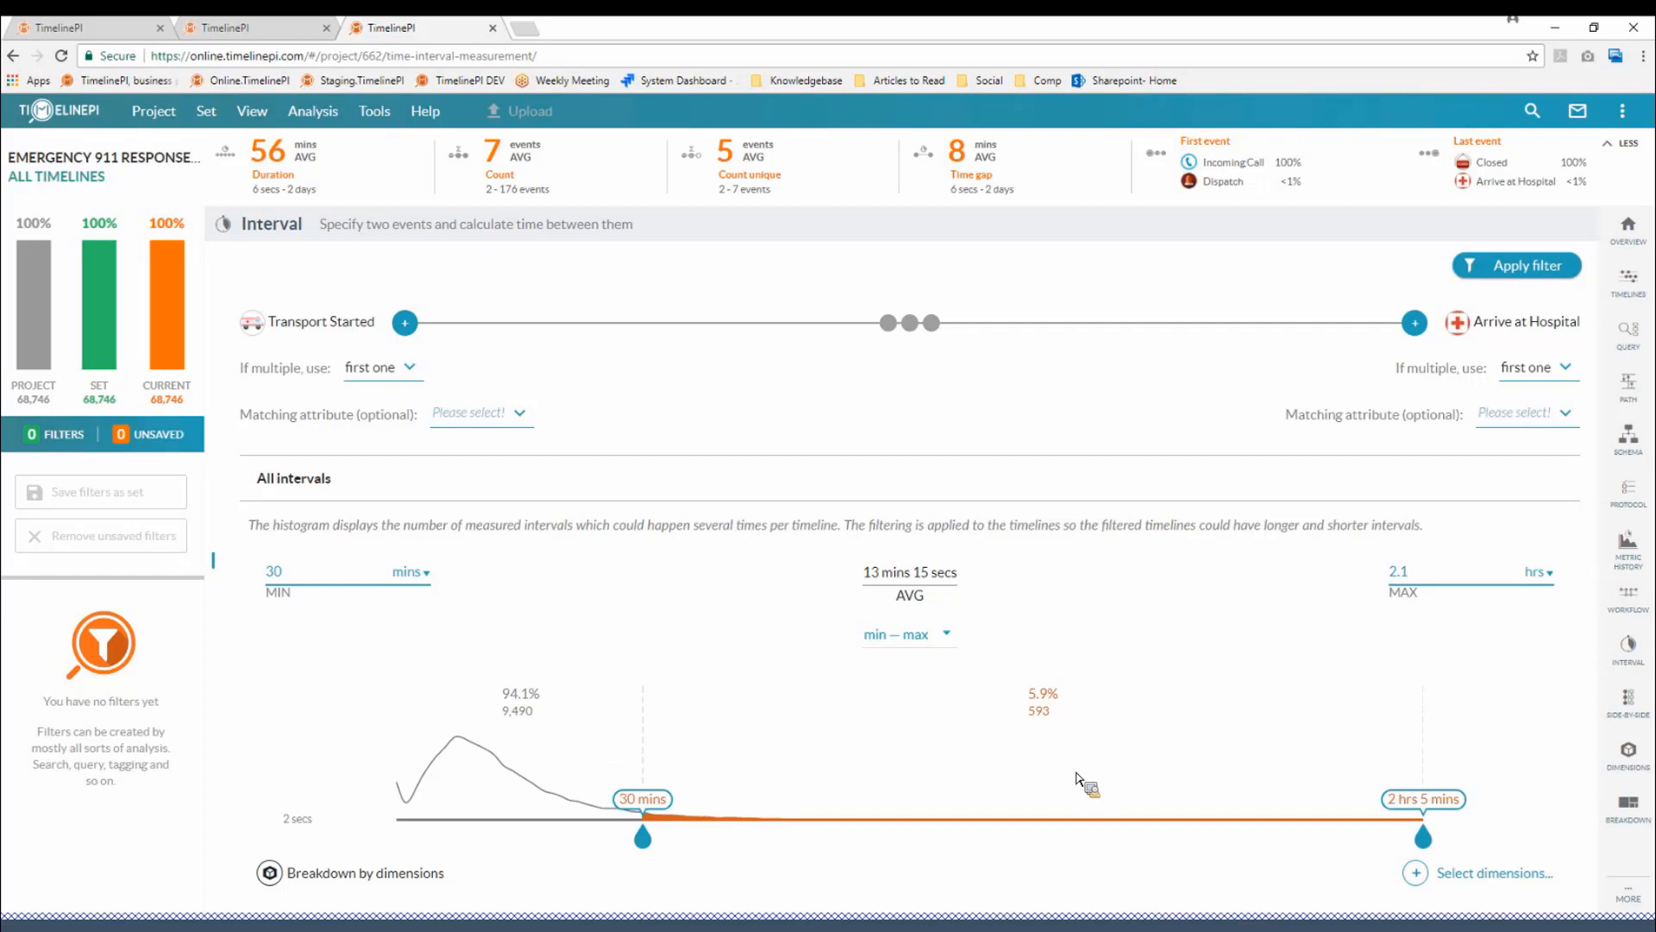
pyautogui.click(1477, 269)
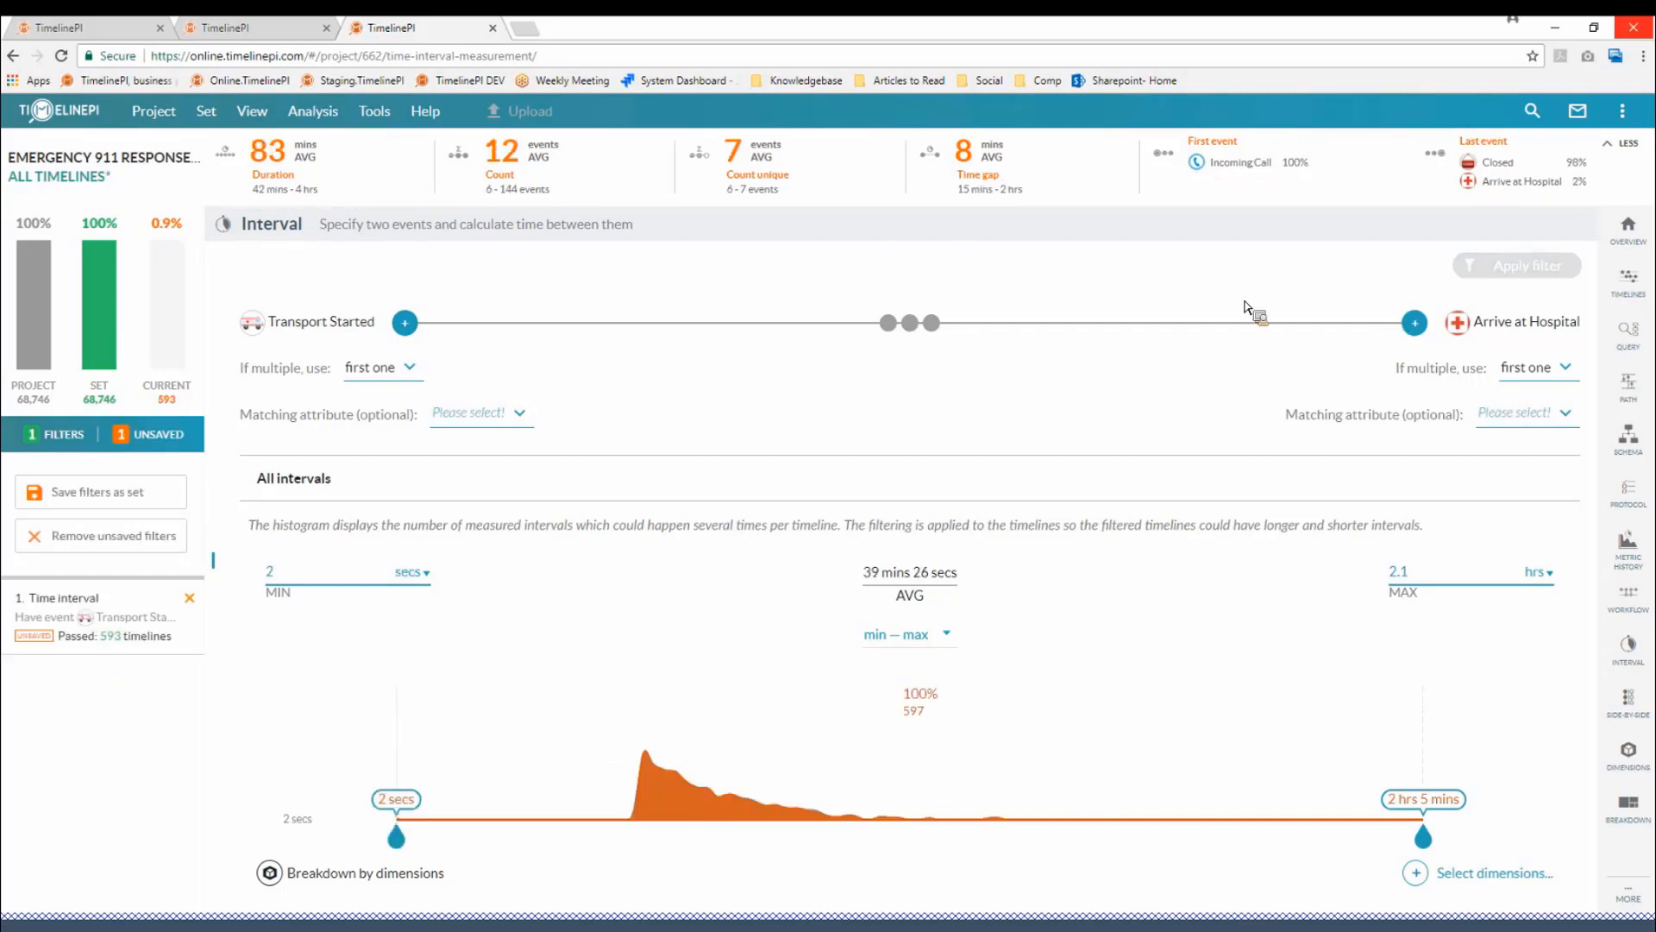
# - Look through the timelines of the slow hospital transports and examine one incident from Incoming Call to Closed
pyautogui.click(169, 385)
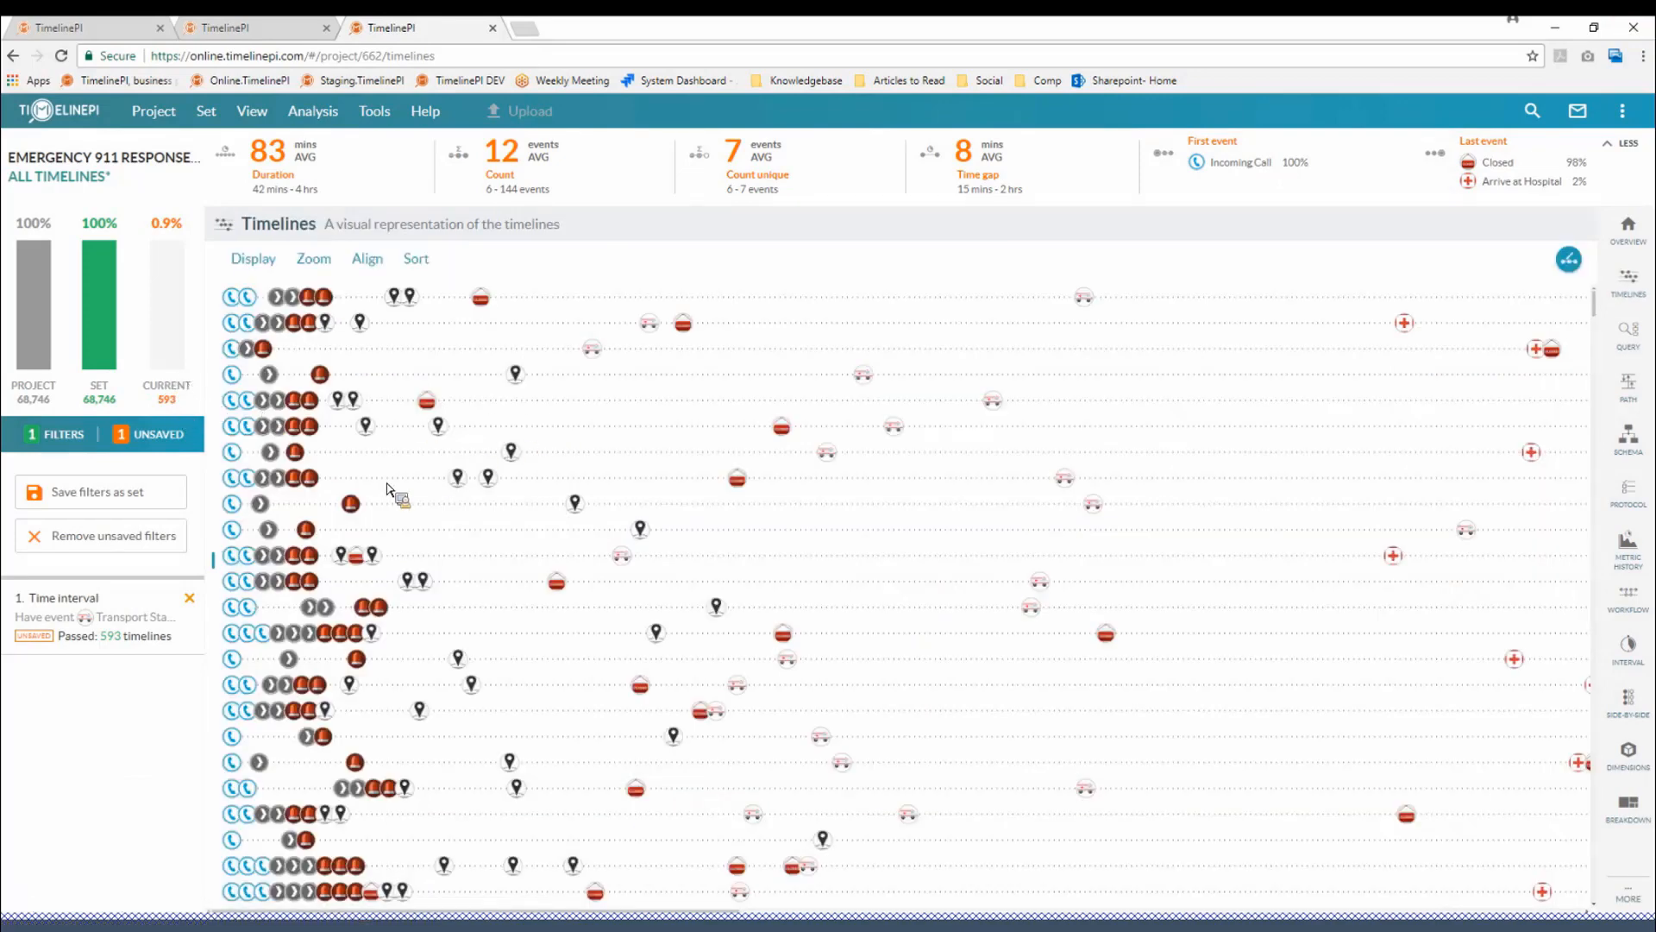
pyautogui.scroll(-1, 444, 563)
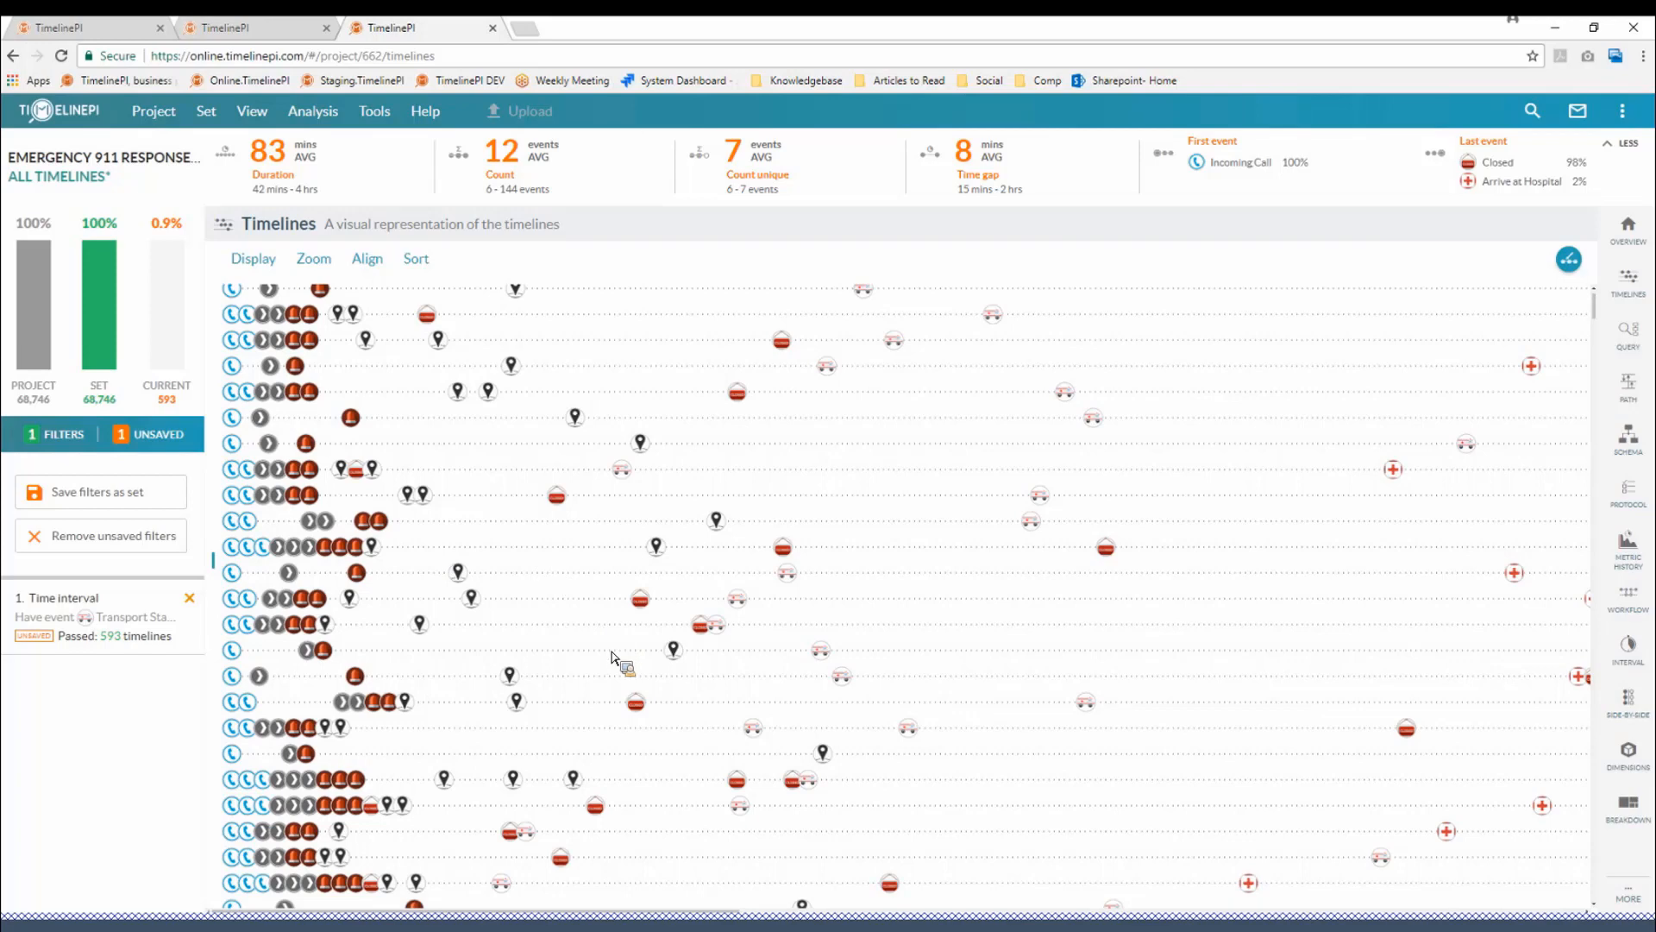
pyautogui.click(699, 653)
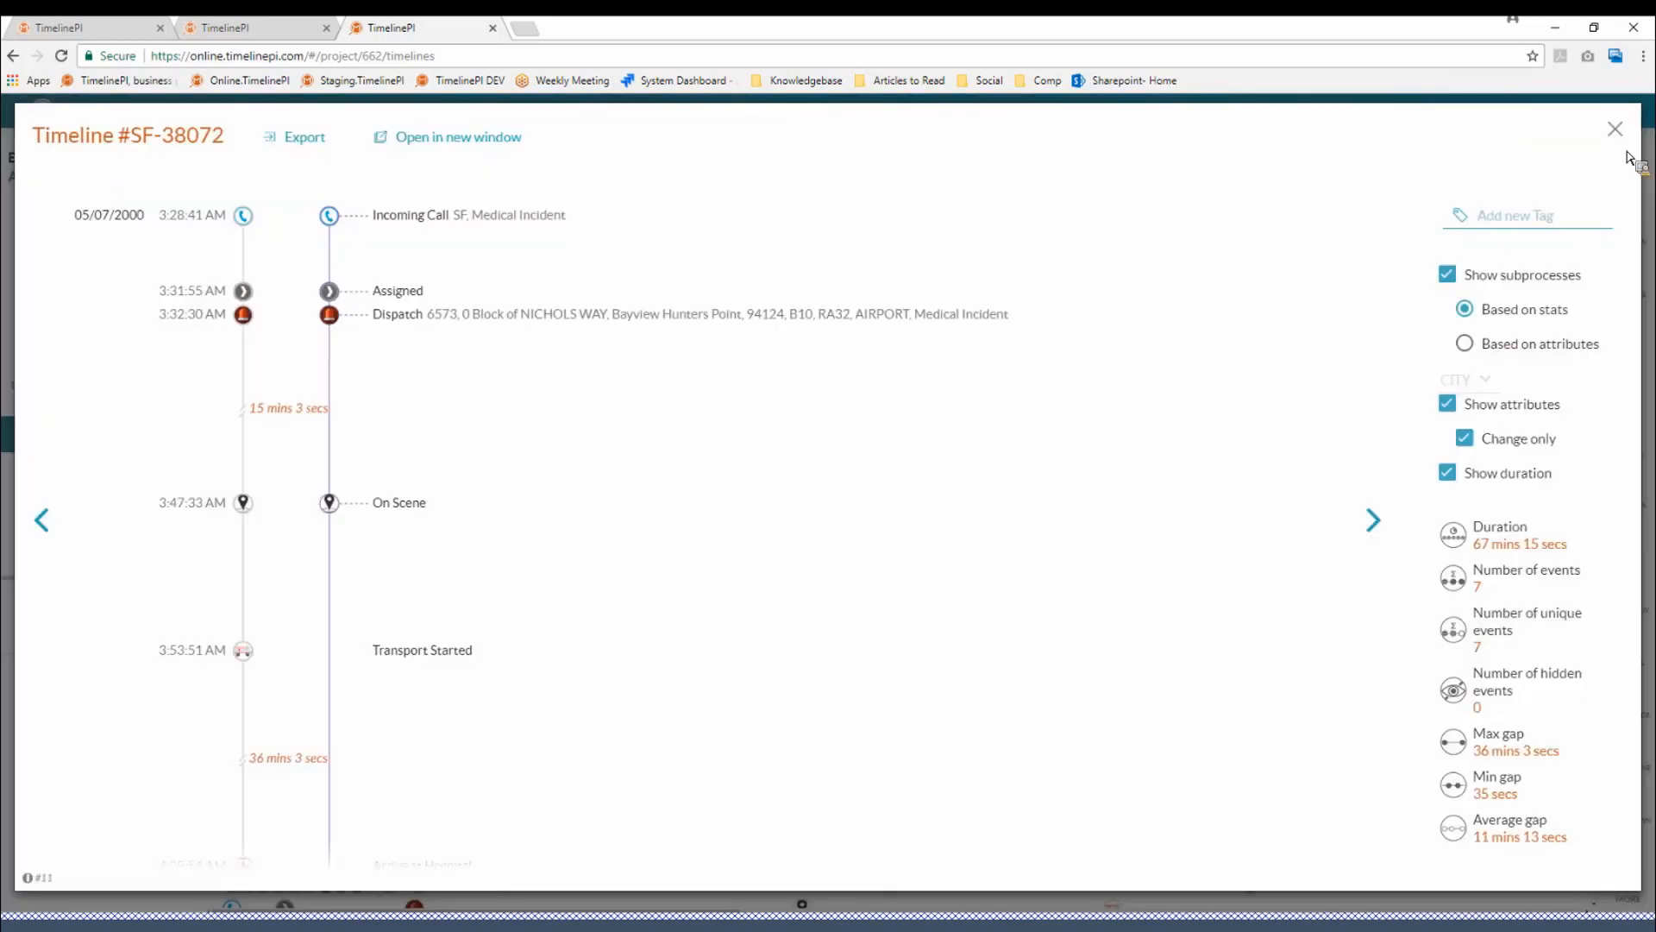
pyautogui.scroll(-2, 632, 481)
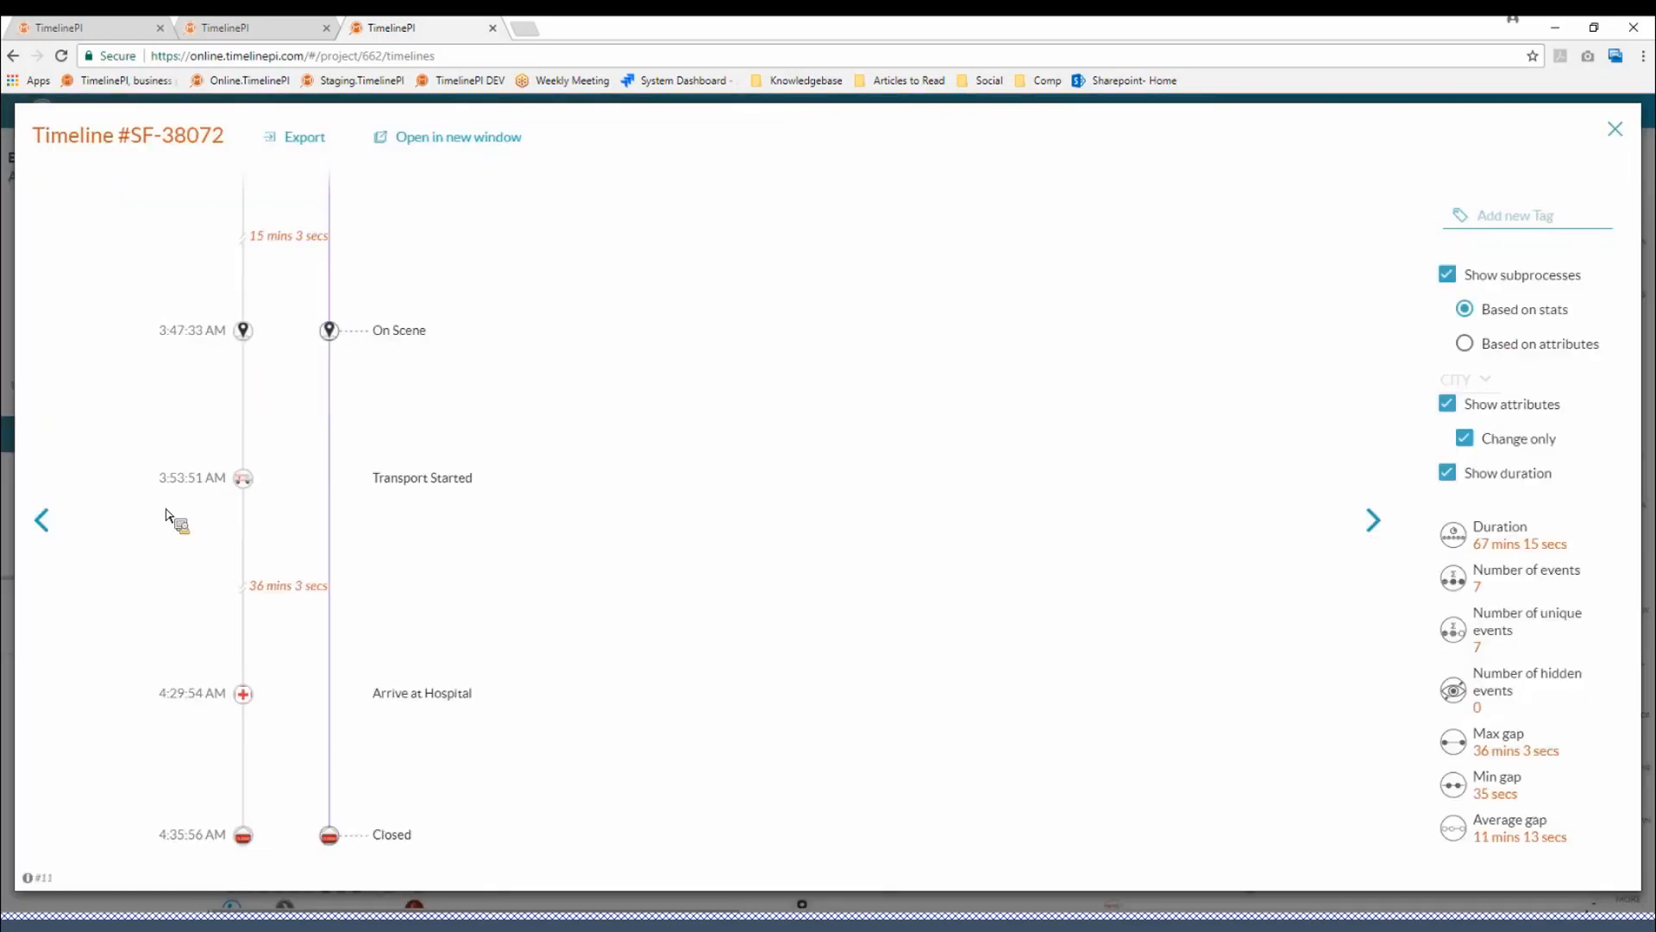
pyautogui.press('Escape')
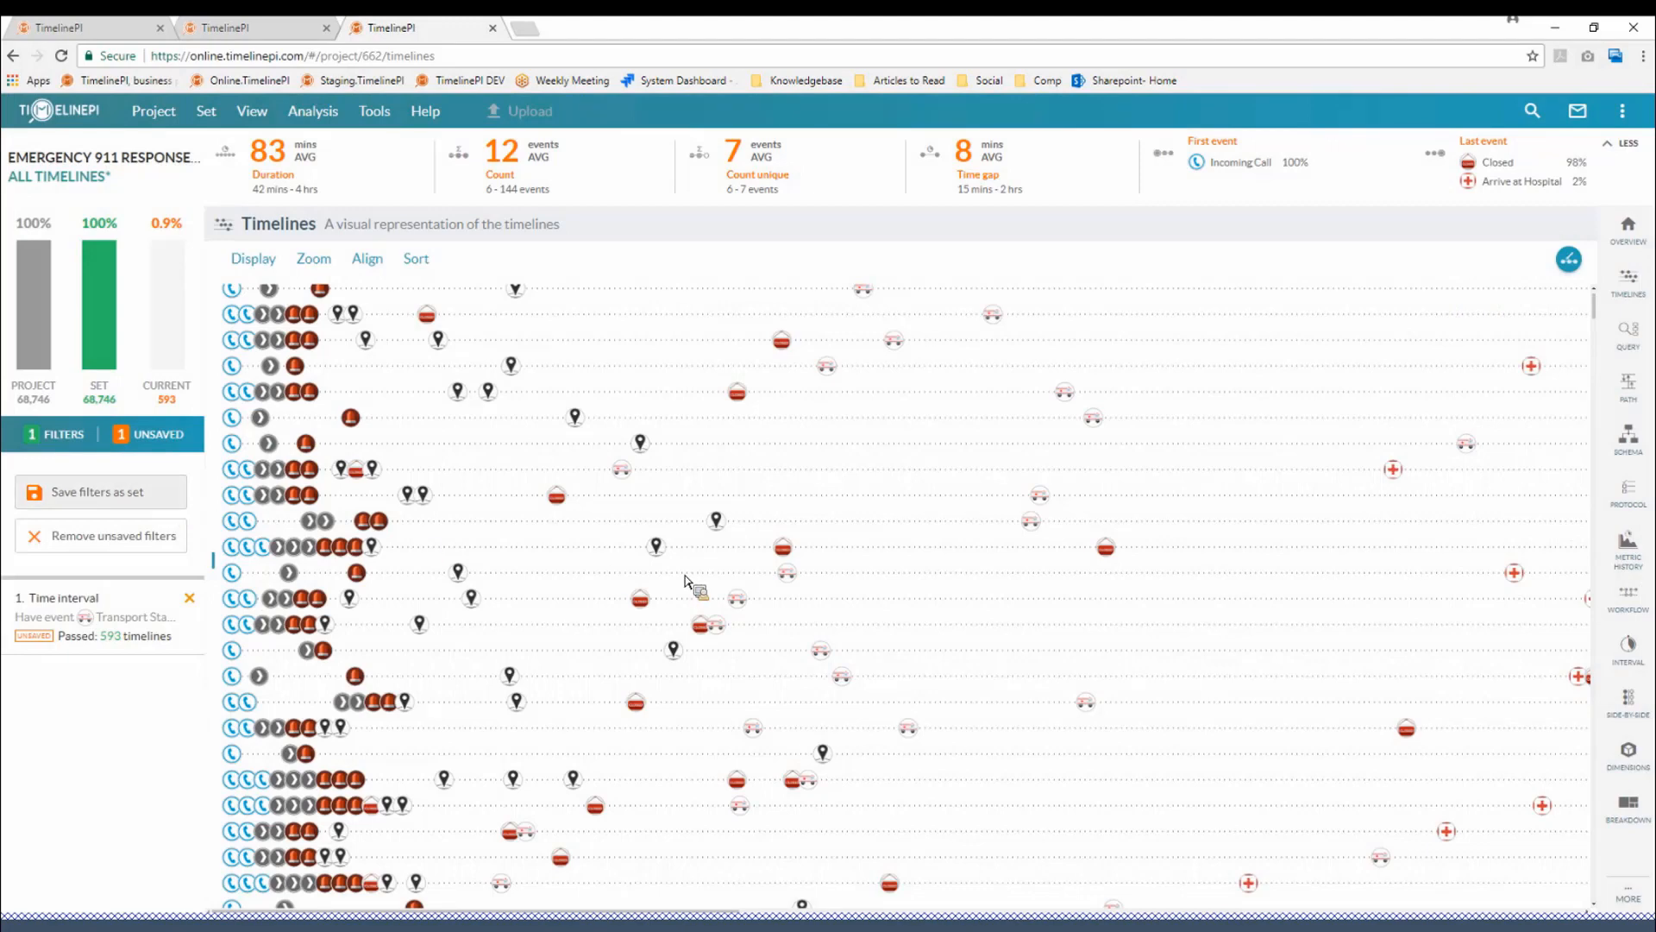
pyautogui.scroll(-1, 828, 673)
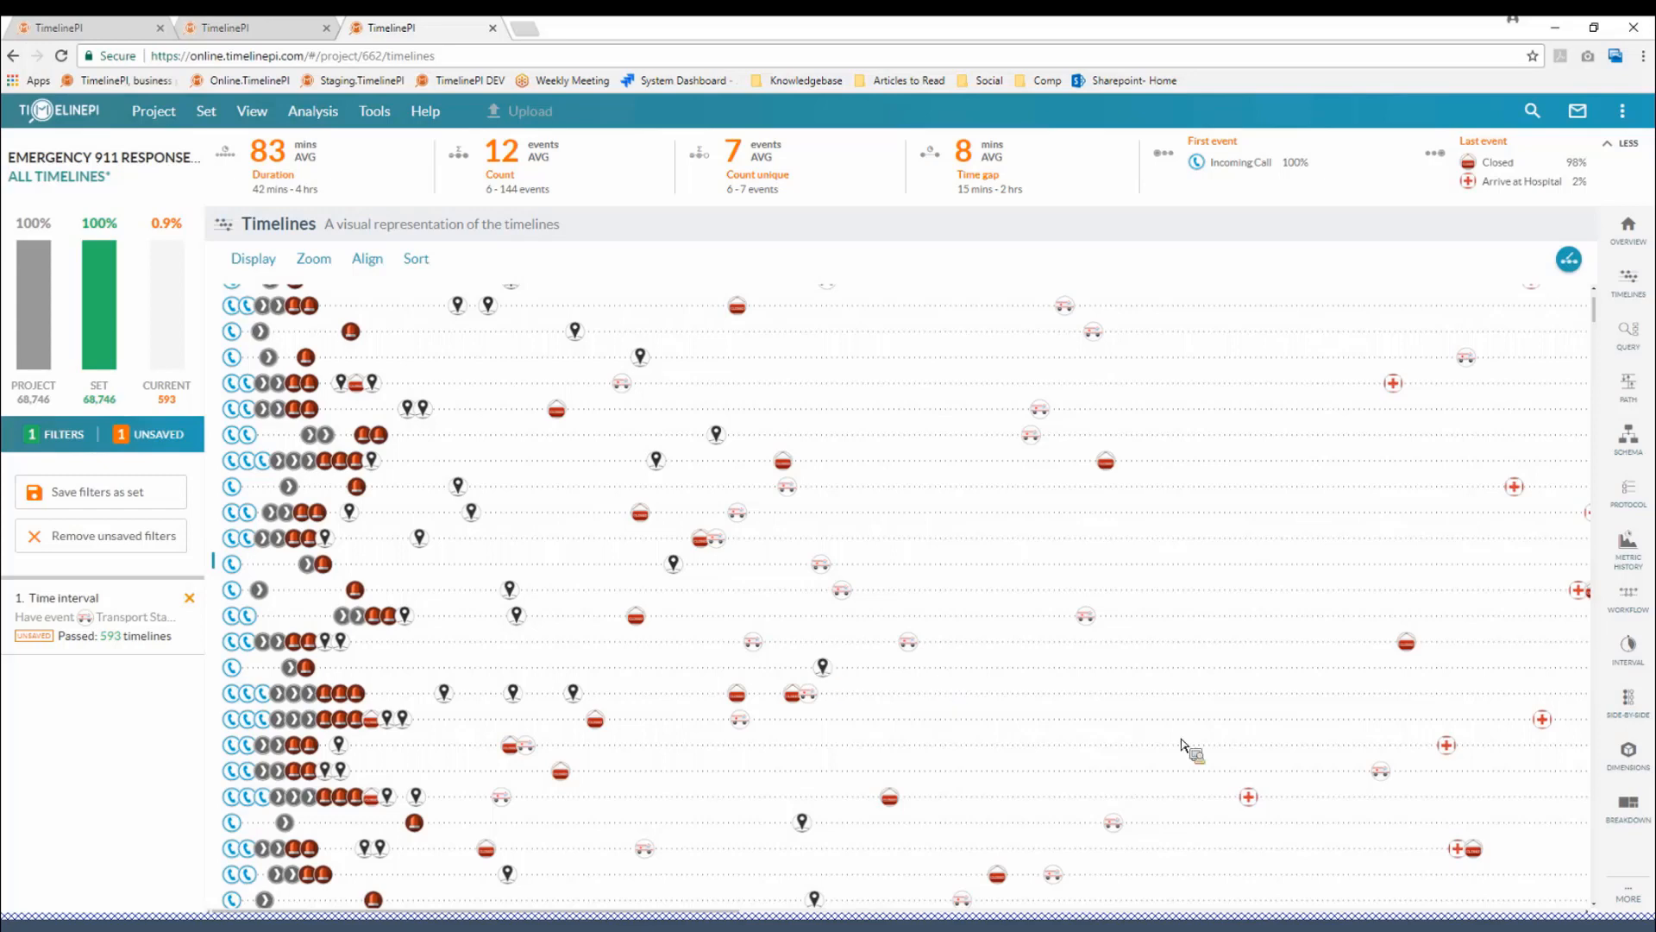
# - Break down the slow transports by Dispatch / Neighborhood and filter them to Tenderloin
pyautogui.click(1616, 811)
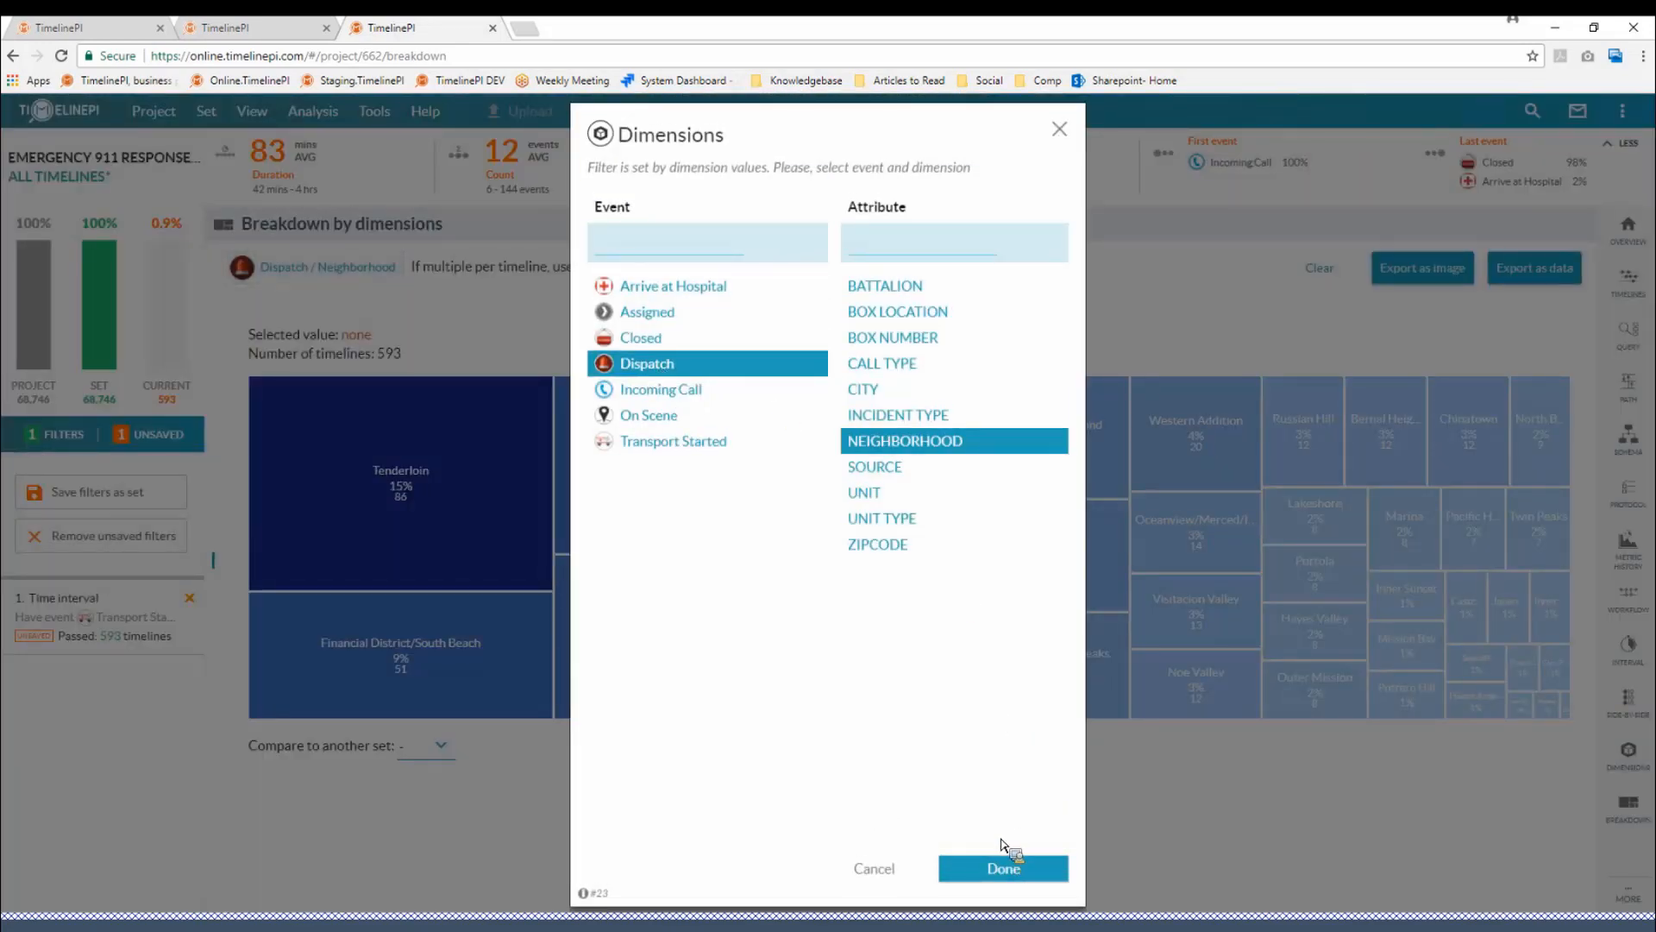
pyautogui.click(1005, 866)
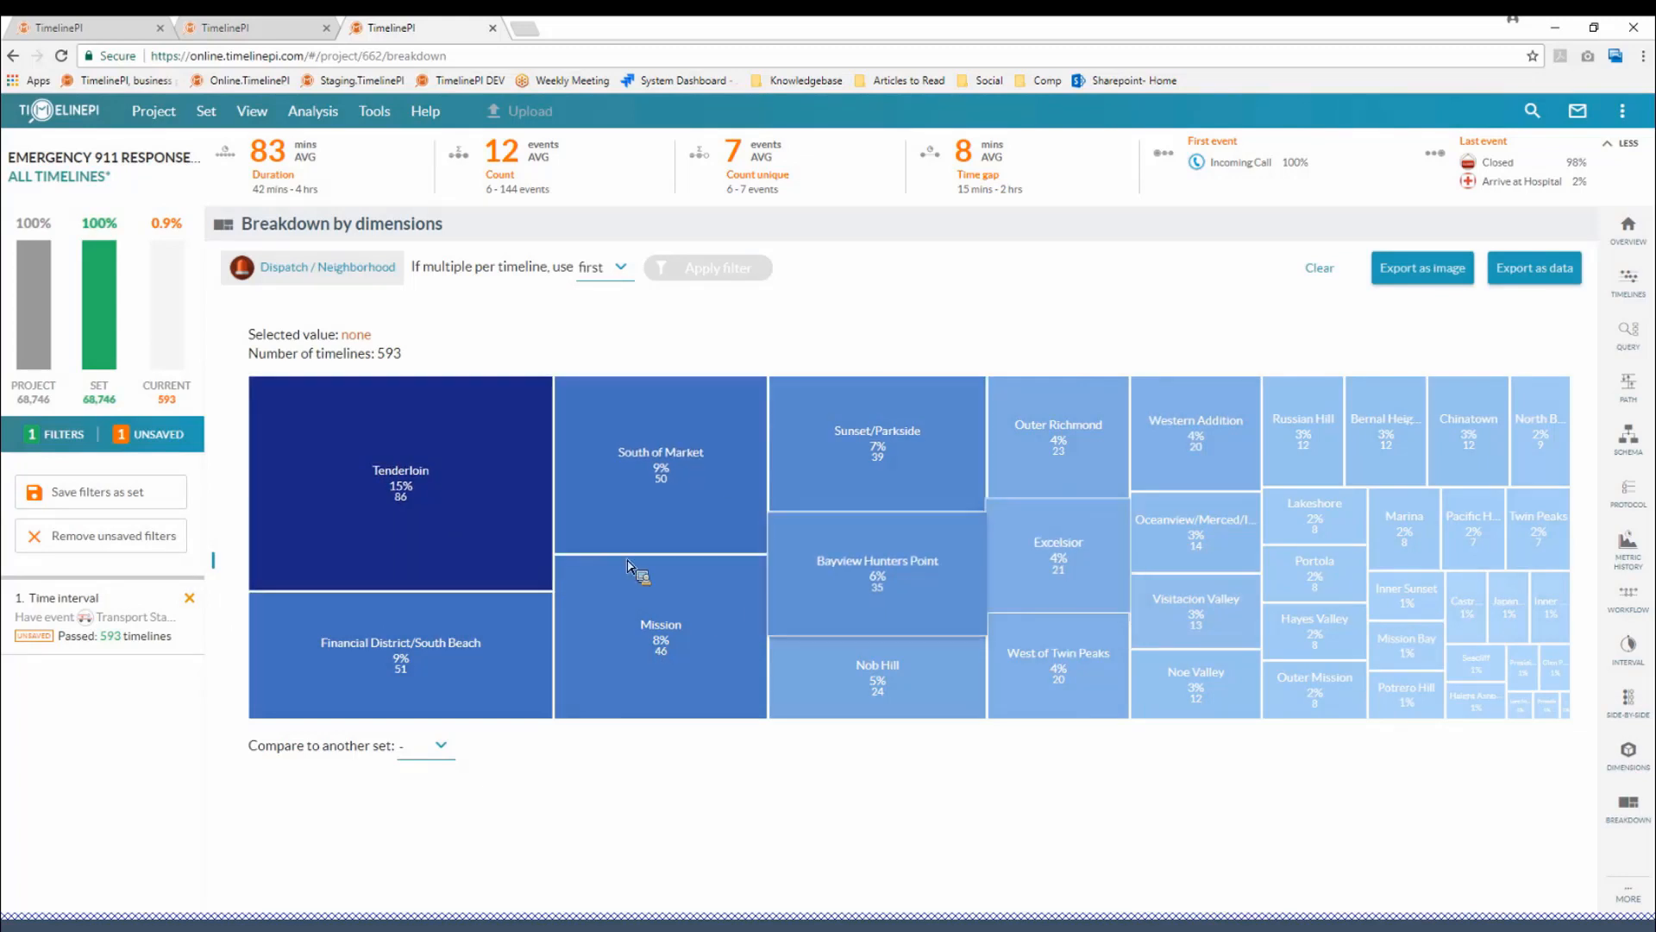
pyautogui.click(432, 437)
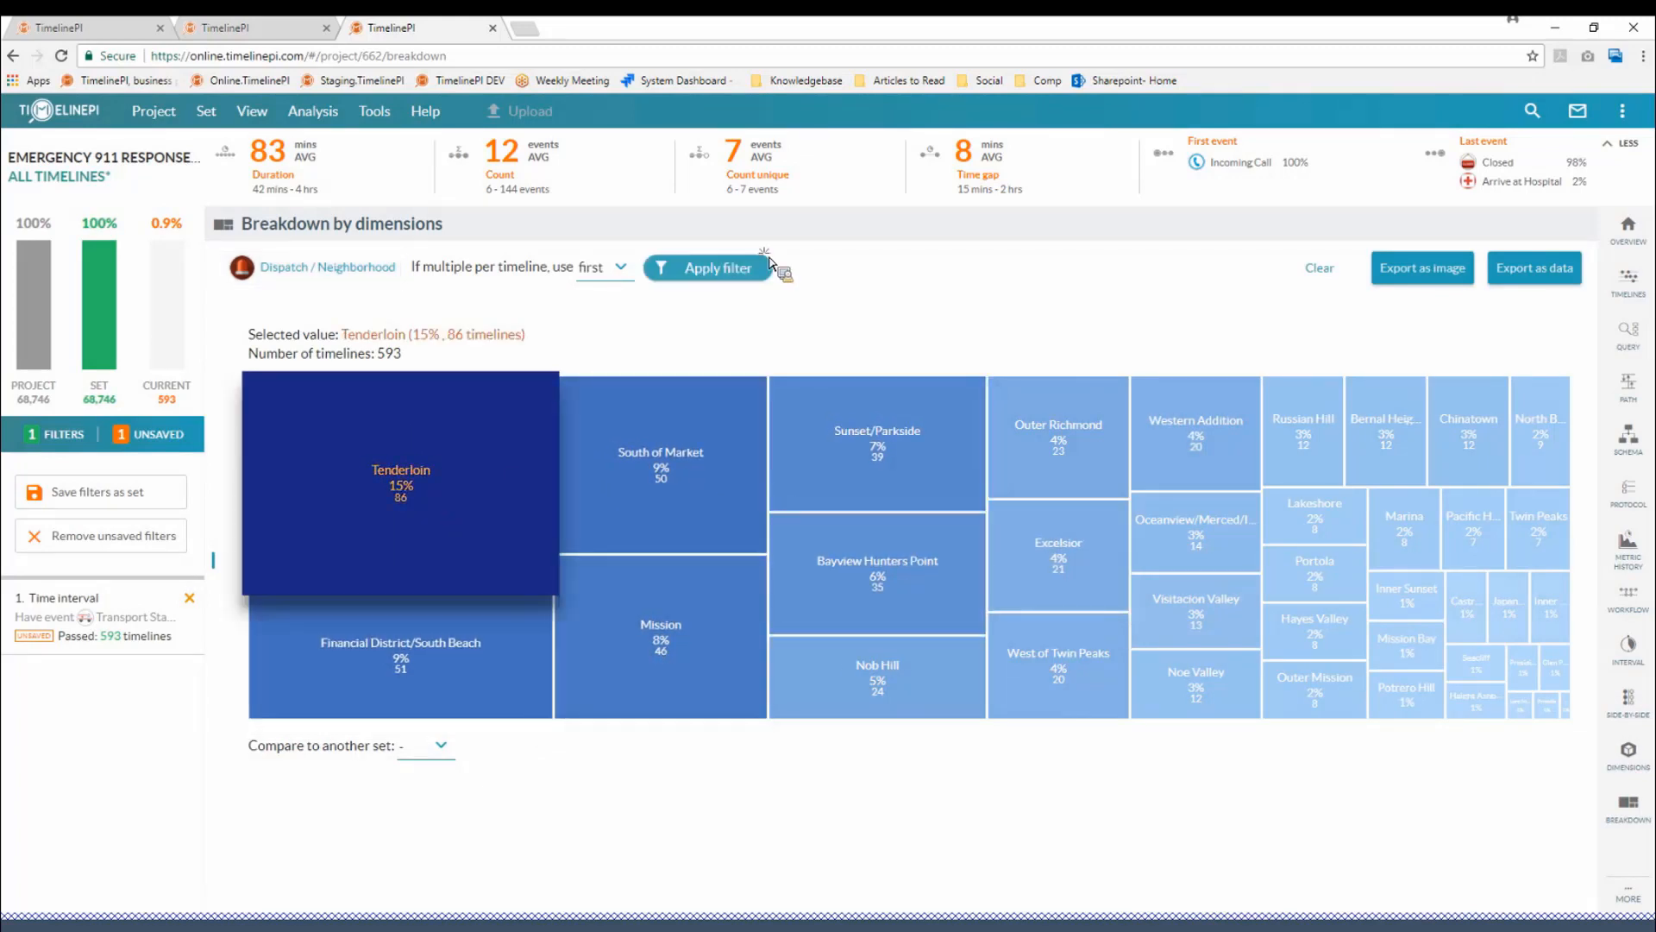
pyautogui.click(703, 270)
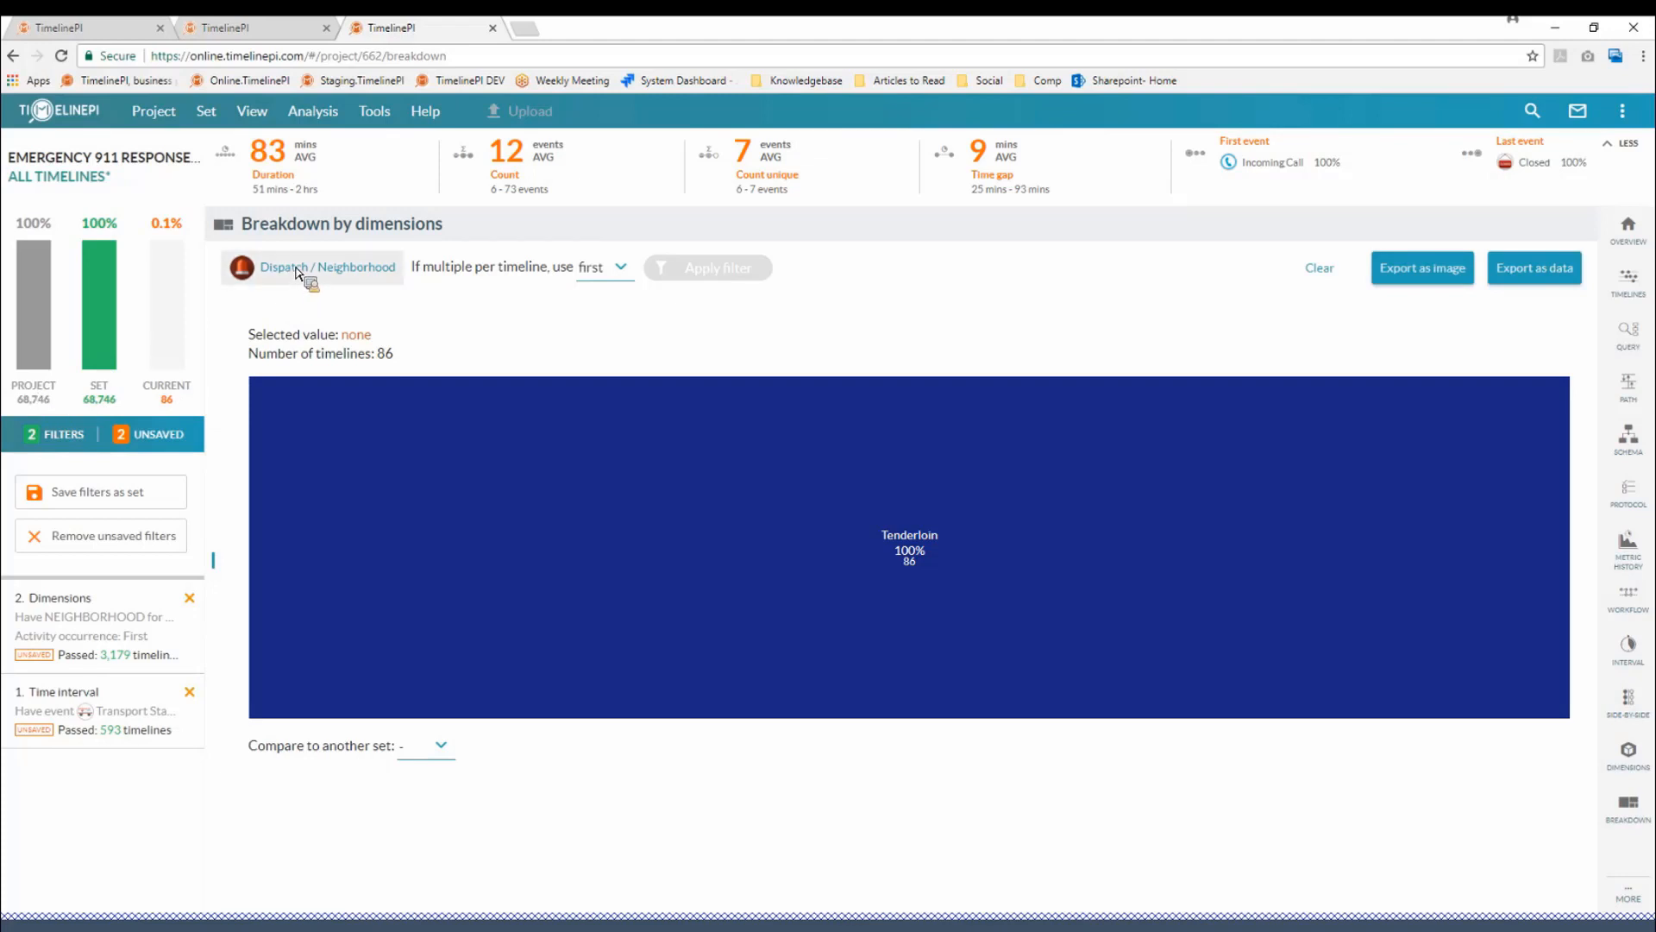
# - Change the breakdown to Transport Started / Unit and filter the timelines to unit M03
pyautogui.click(891, 483)
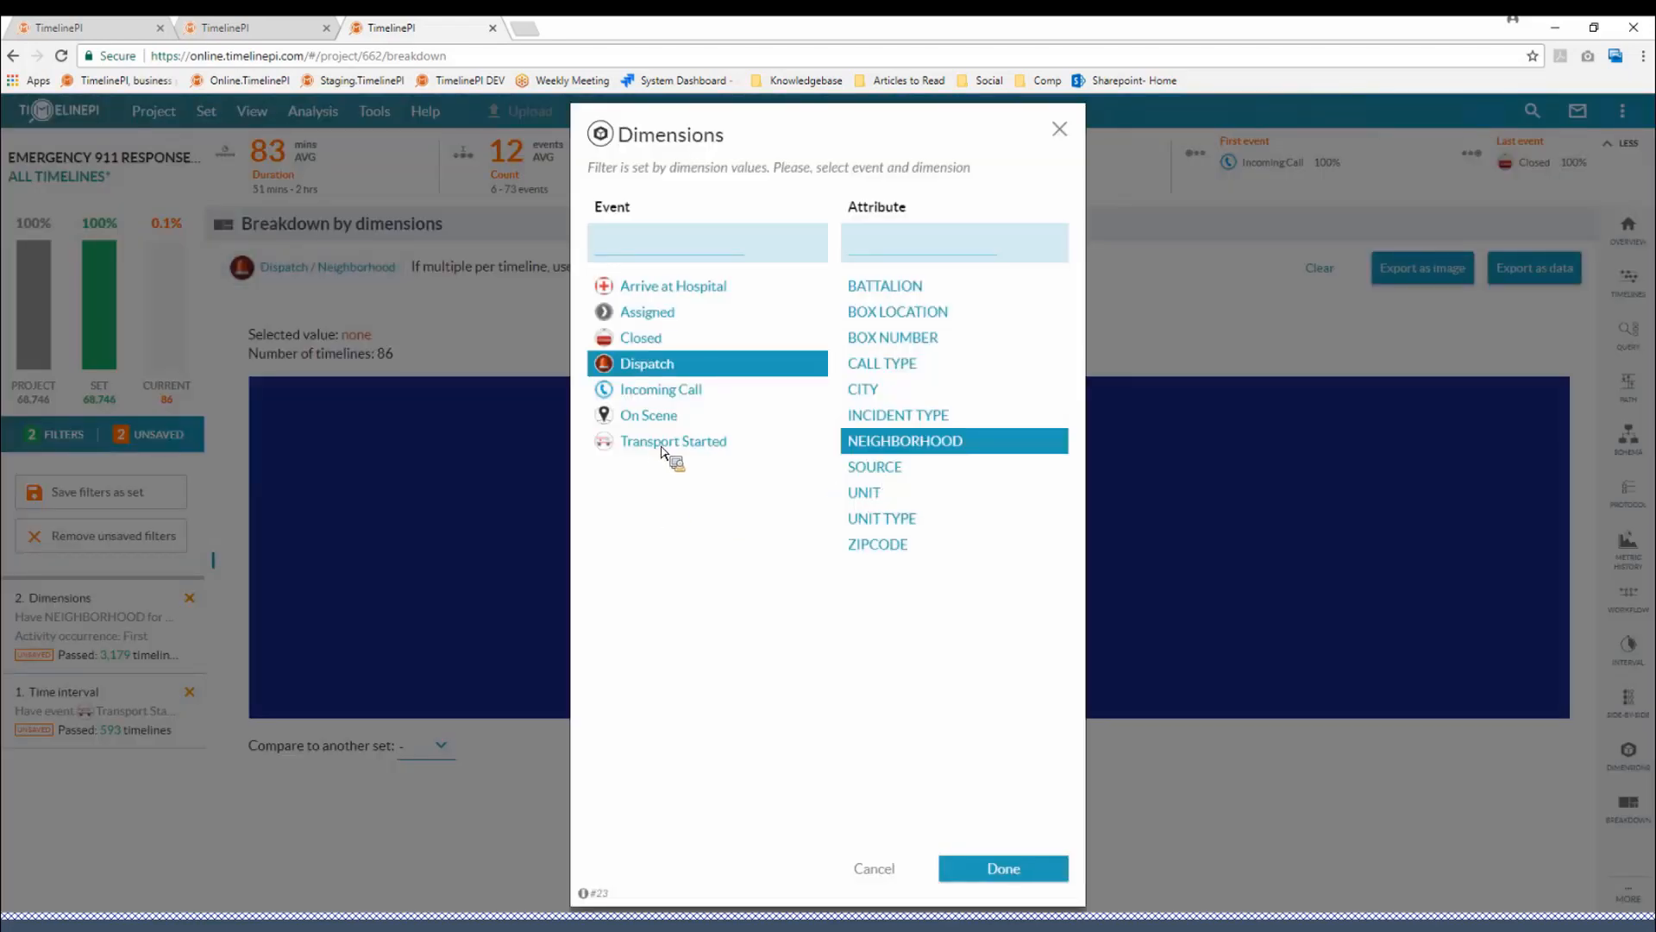
pyautogui.click(867, 498)
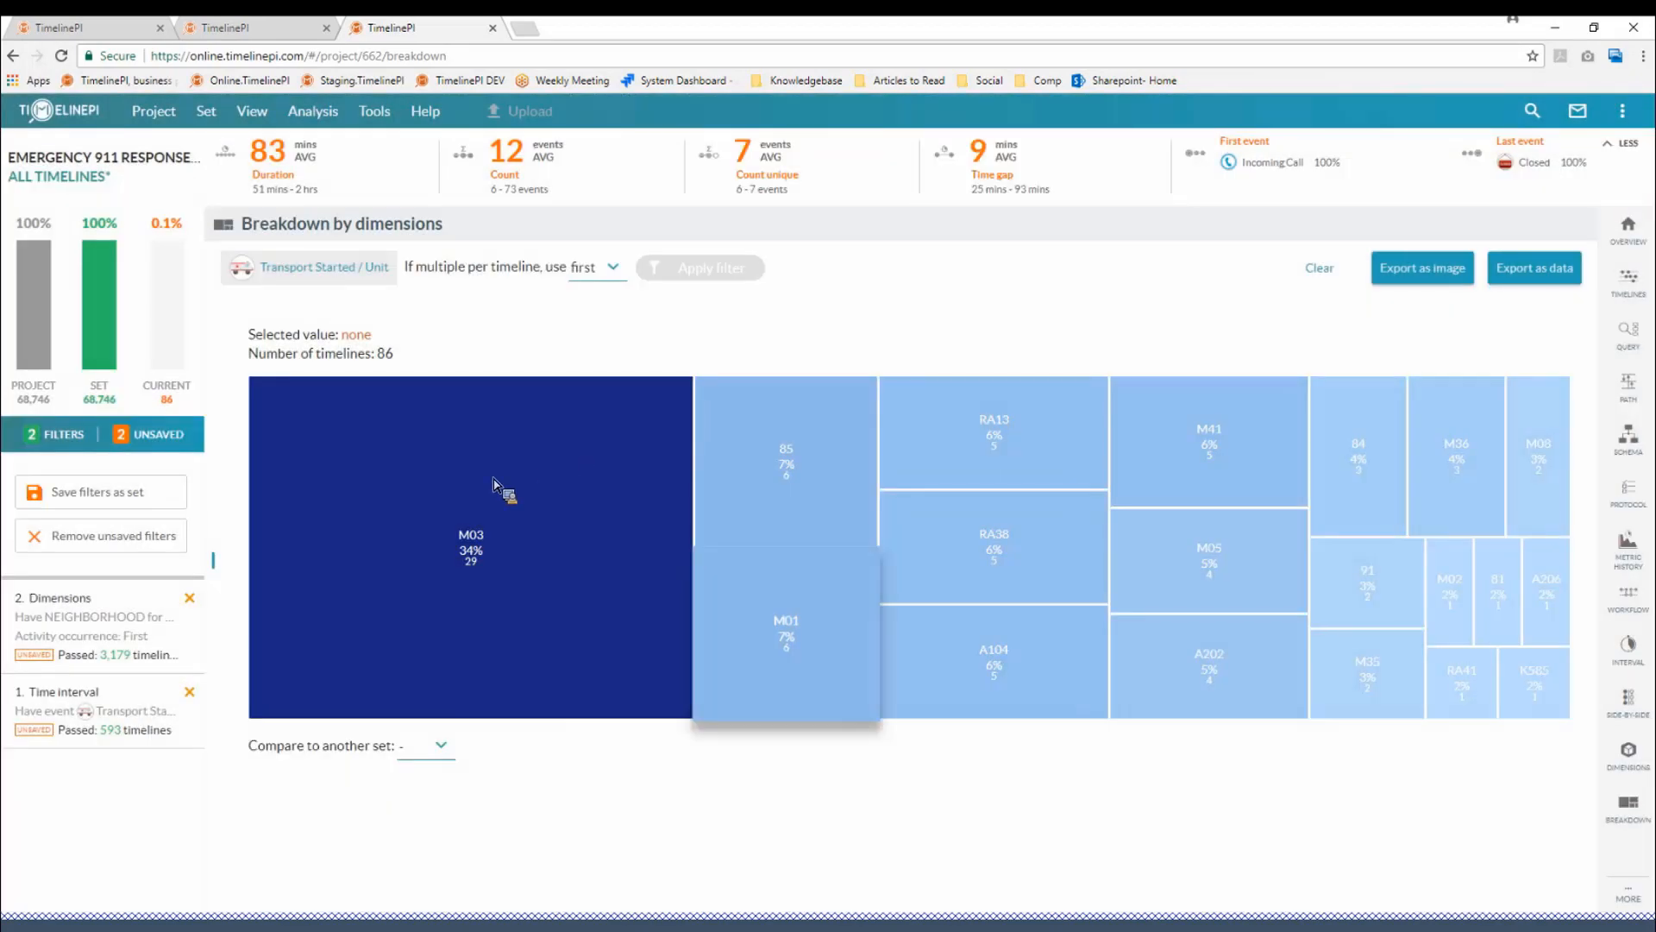
pyautogui.moveTo(536, 526)
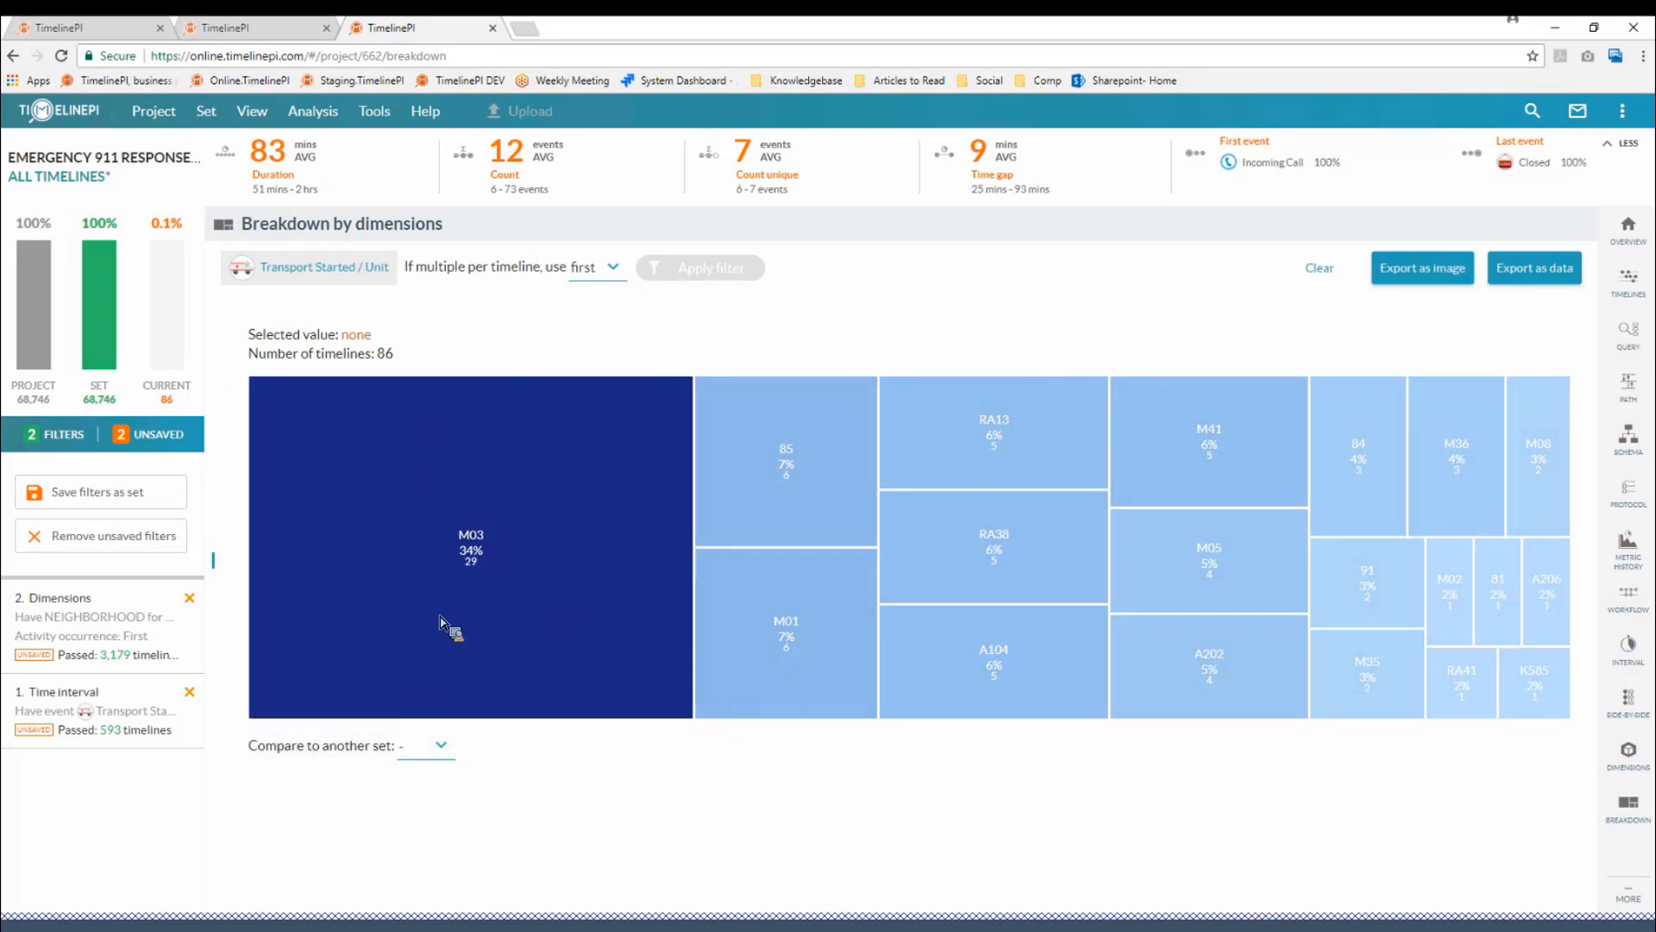
pyautogui.click(701, 269)
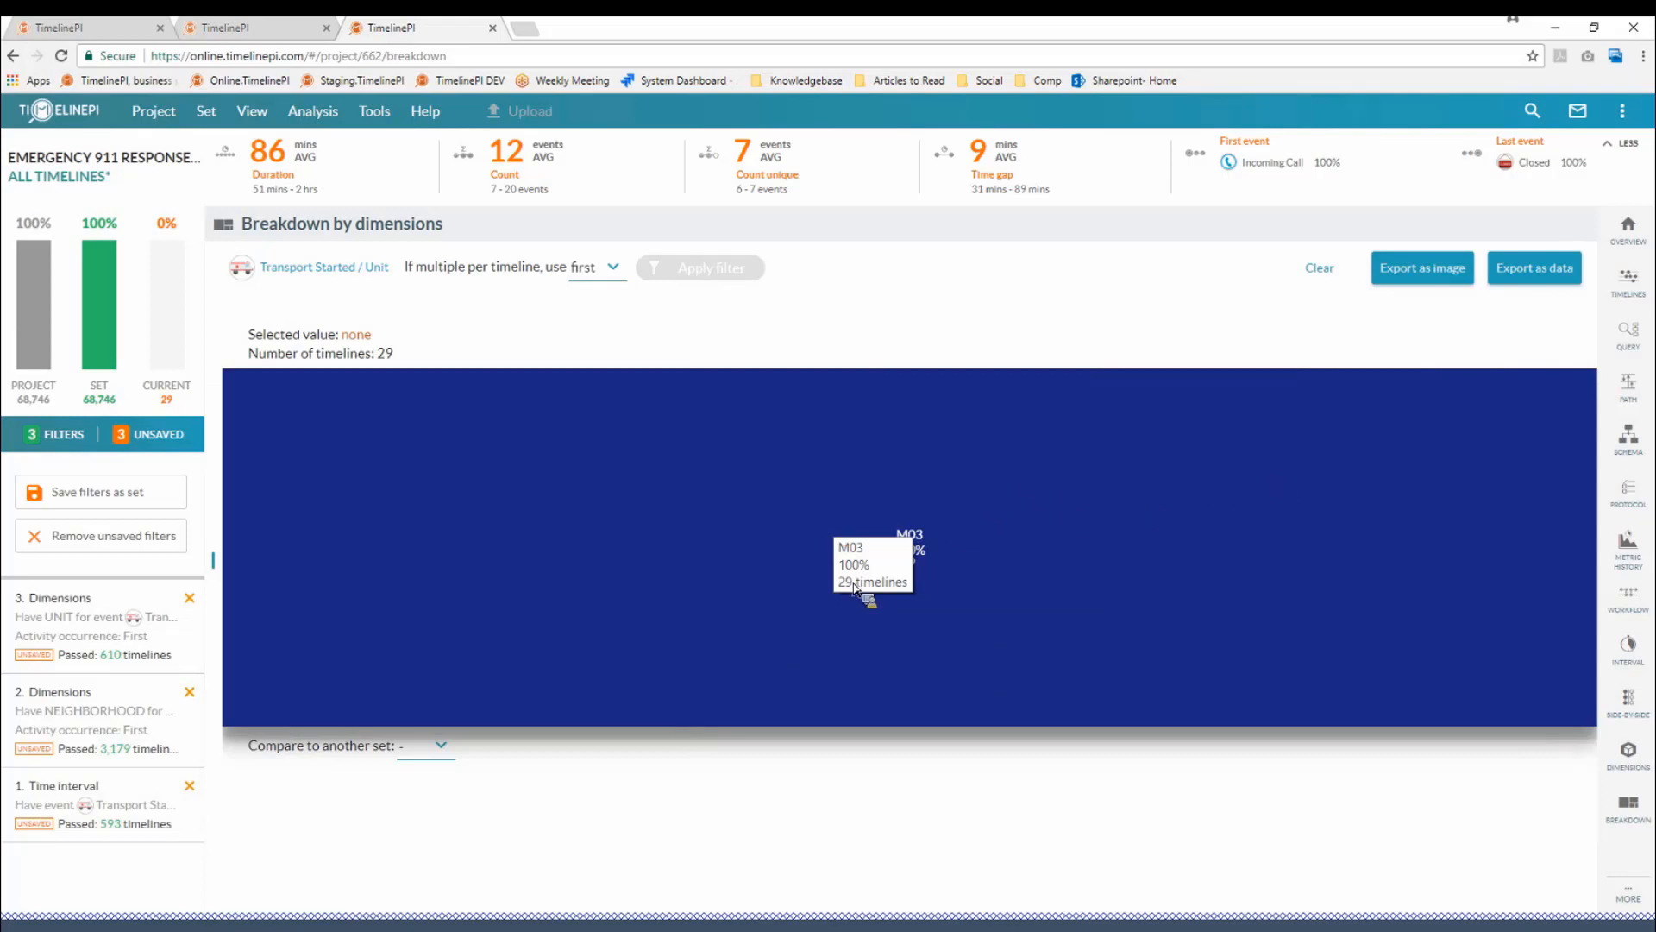
# - Examine one M03 incident's timeline through to its final Closed event, and remove all unsaved filters
pyautogui.click(723, 684)
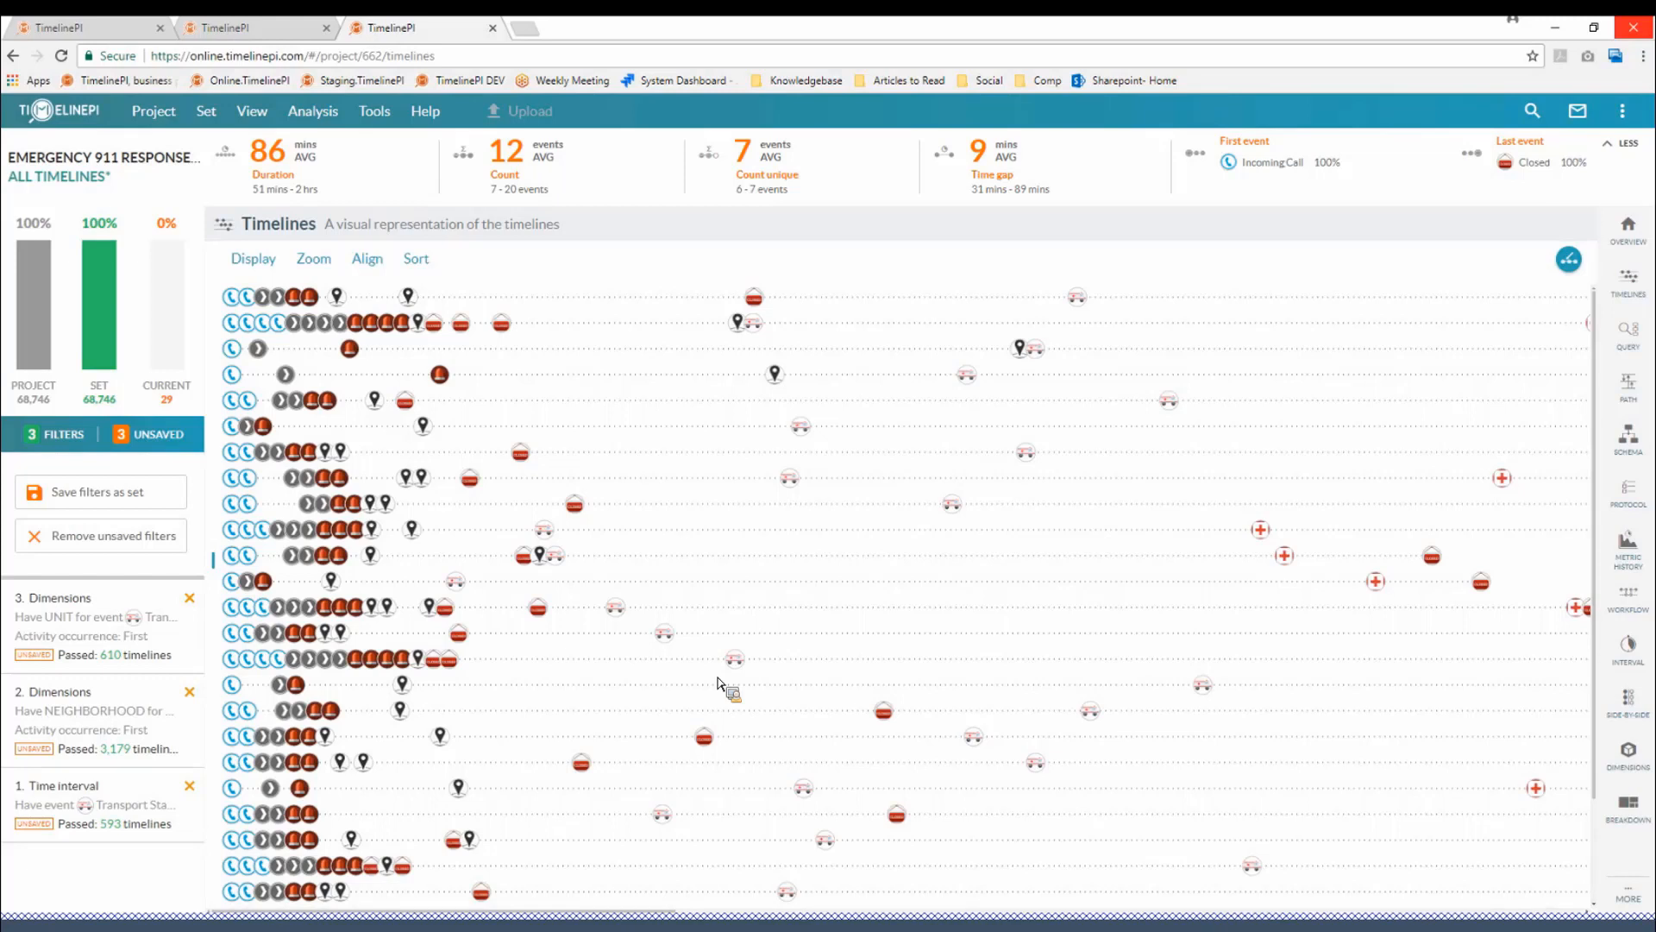
pyautogui.click(625, 765)
pyautogui.scroll(-1, 666, 639)
pyautogui.click(699, 537)
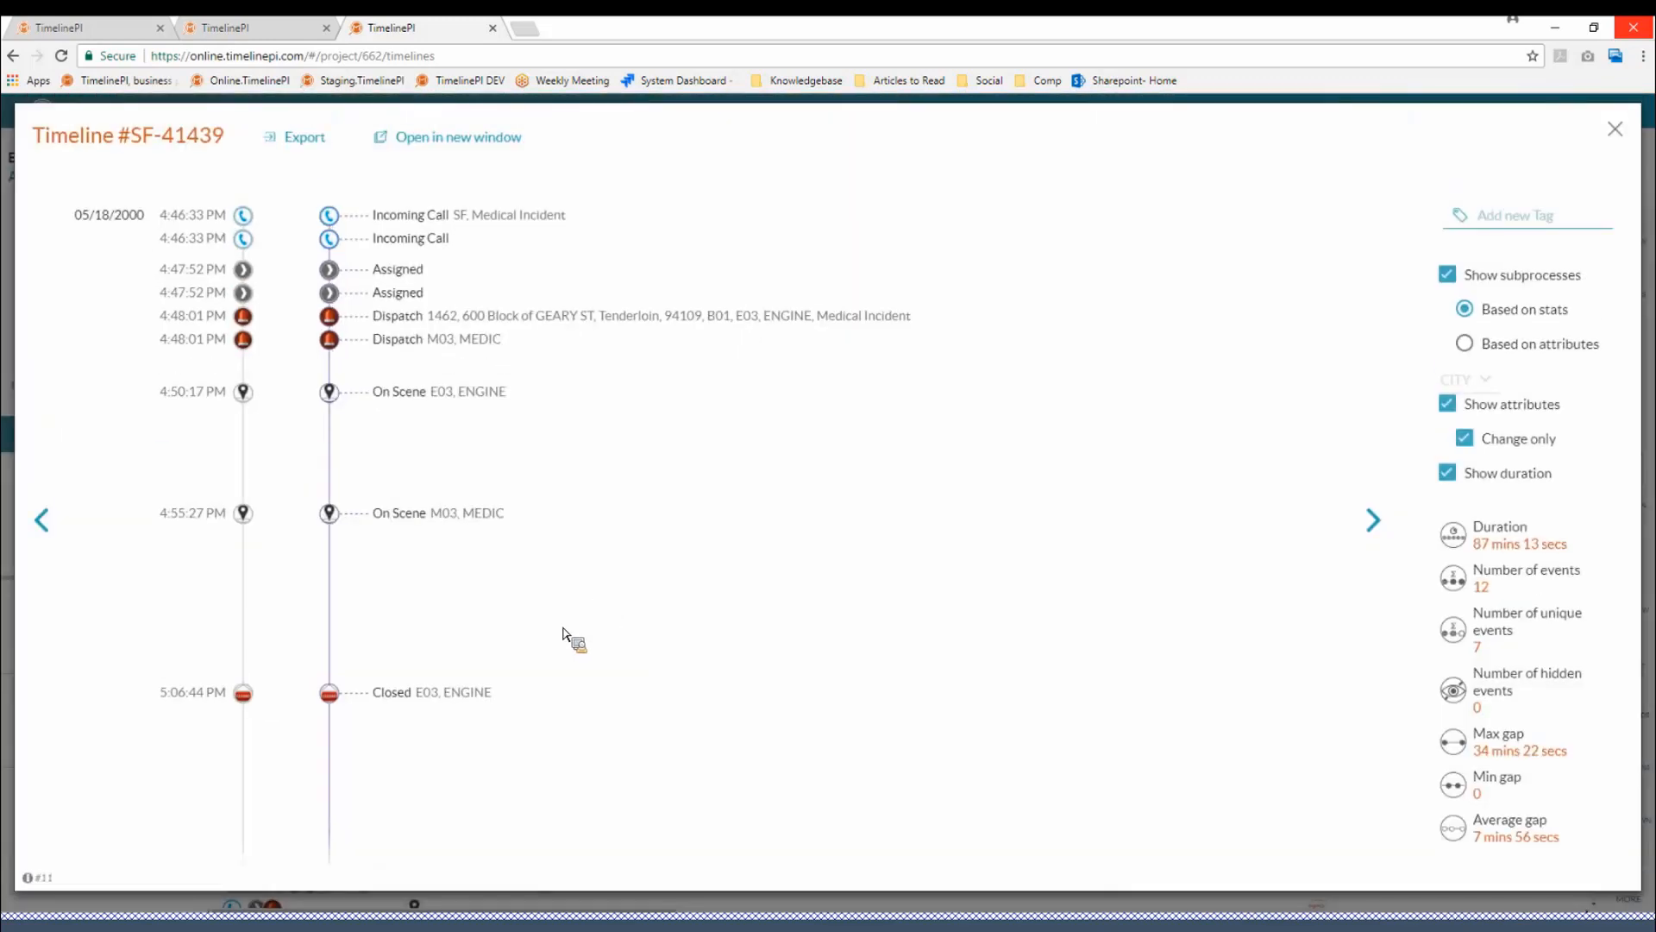
pyautogui.scroll(-5, 518, 604)
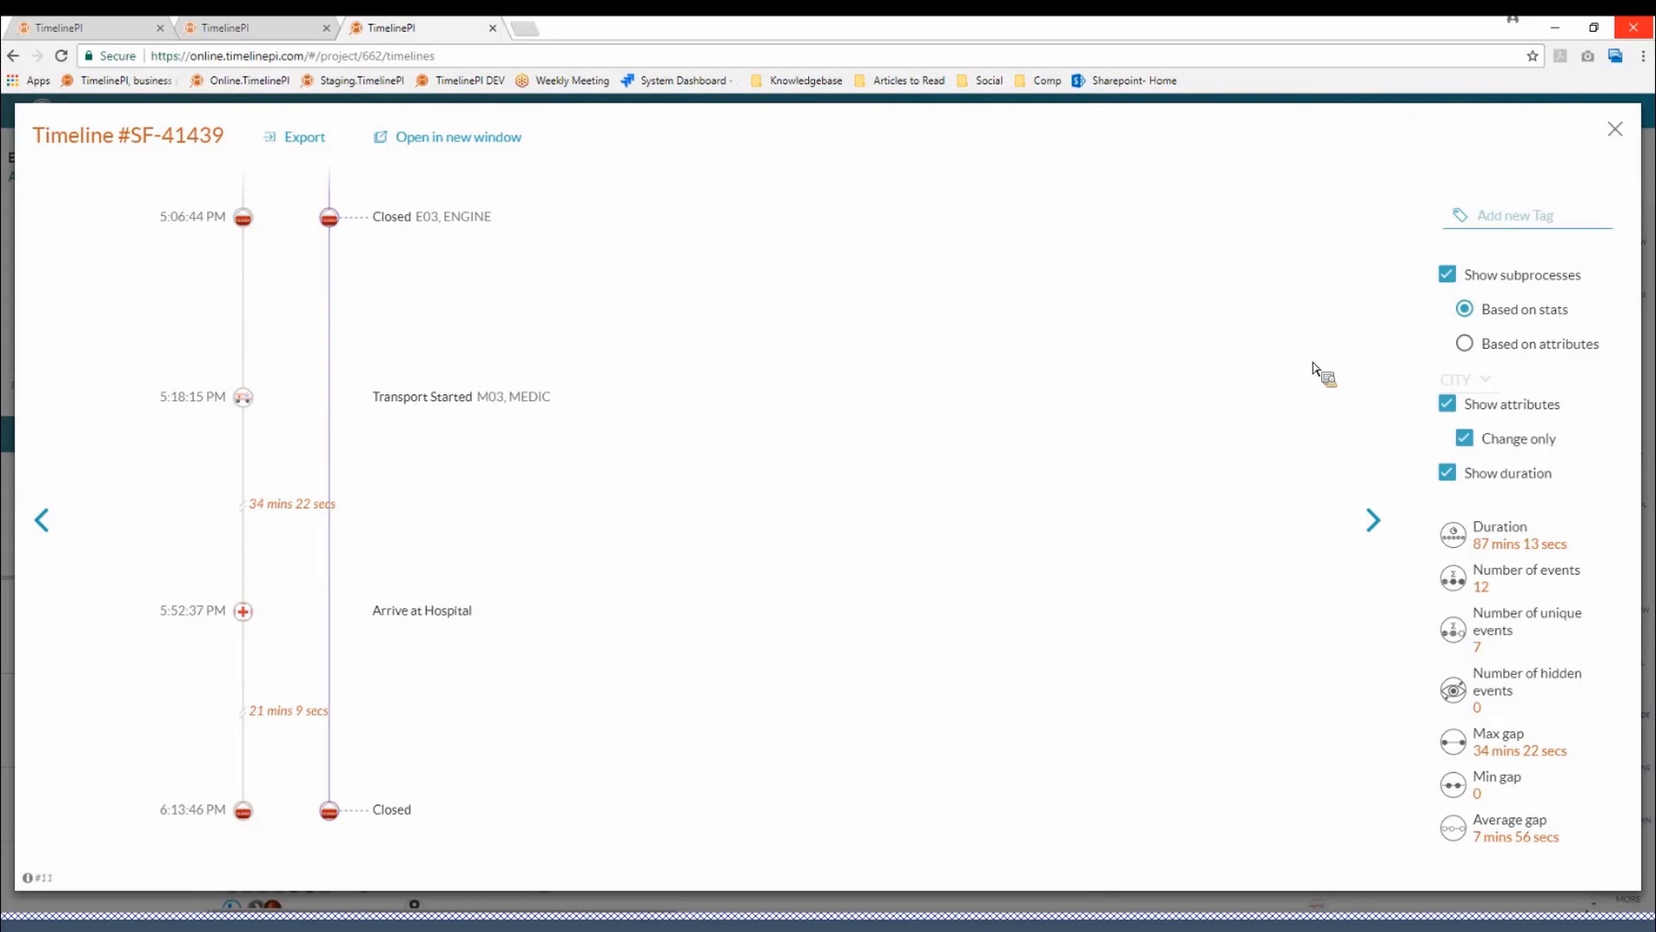
pyautogui.press('Escape')
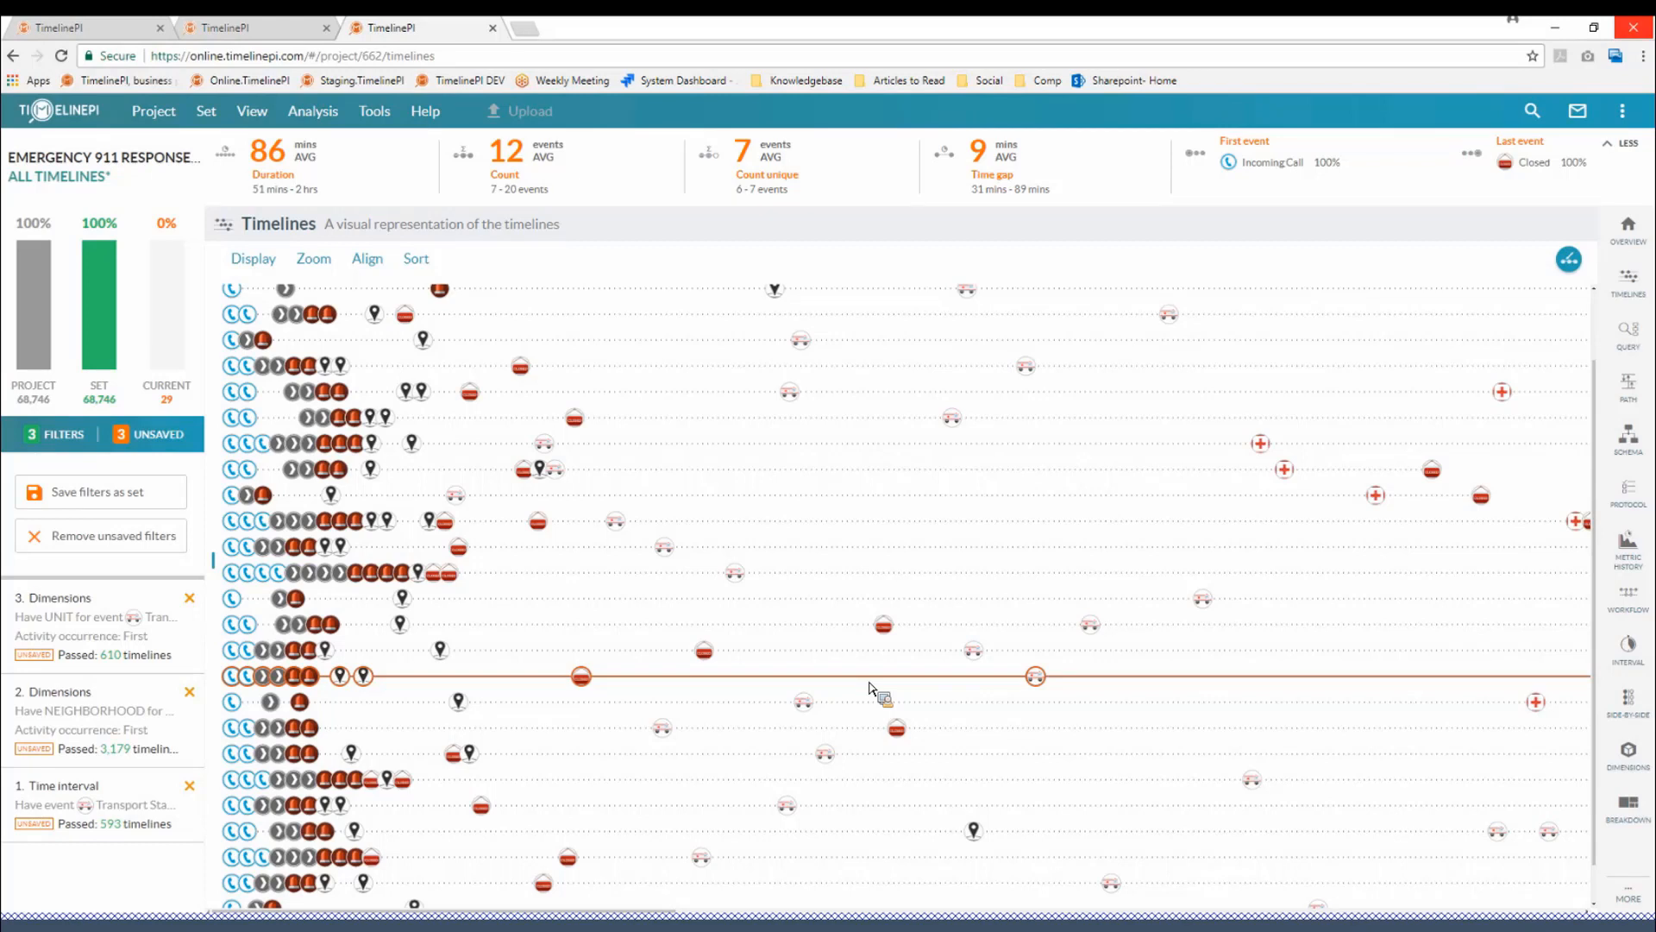
pyautogui.click(138, 542)
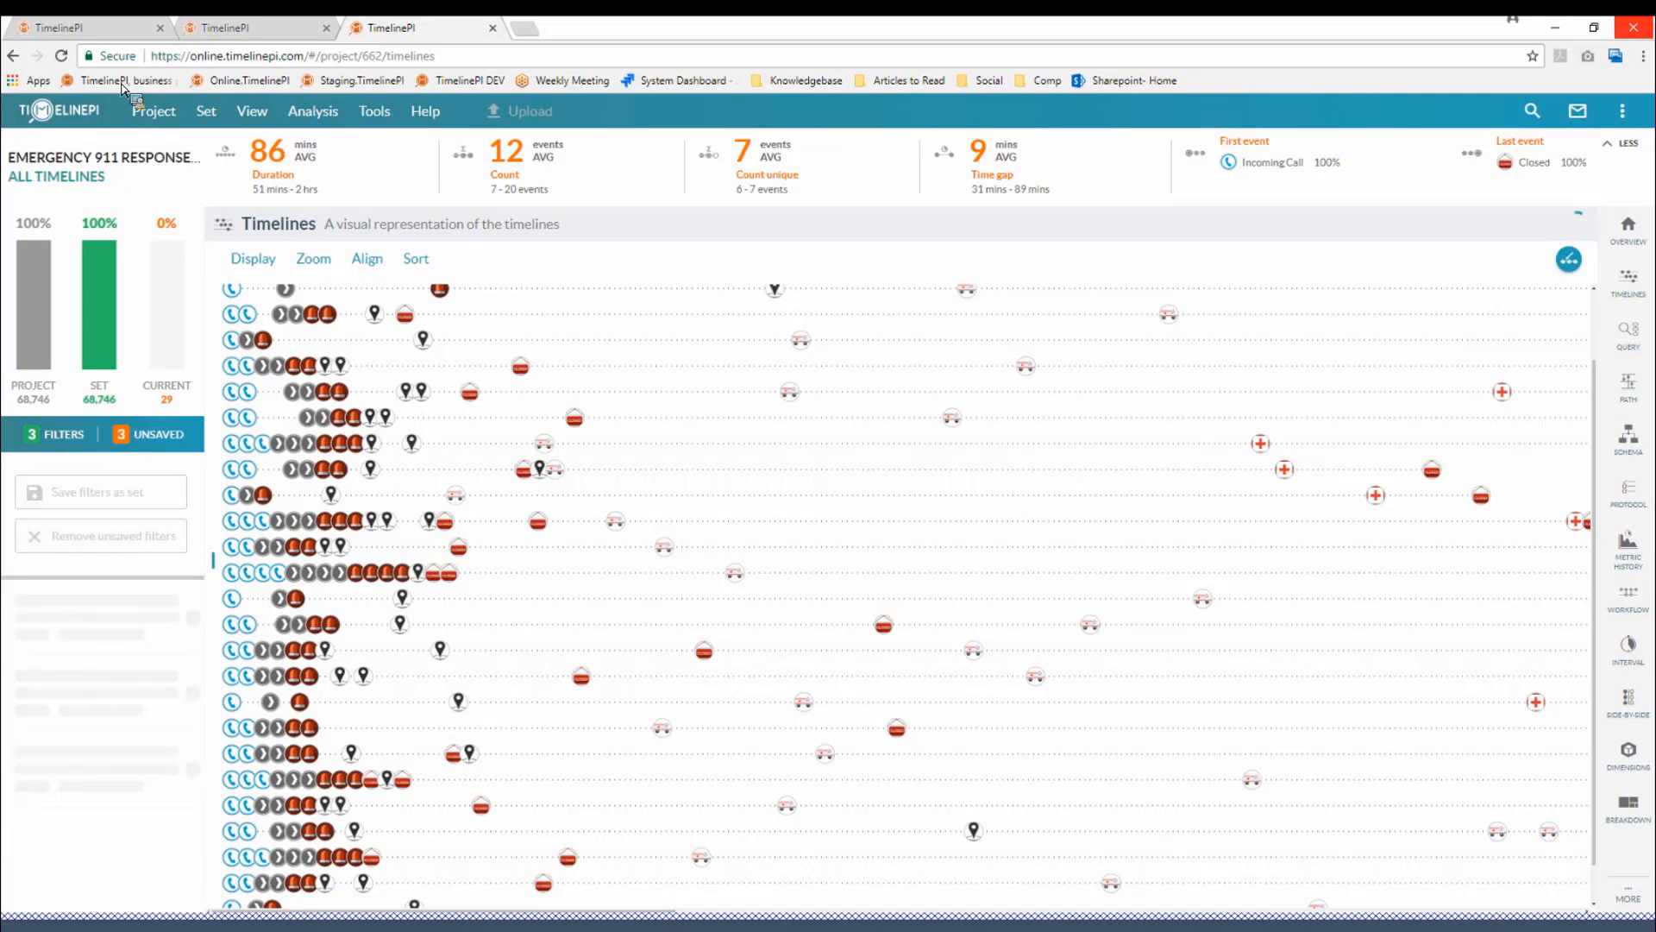
# - Return to the City 311 Services project and start a query with Issue Reported as its first event block
pyautogui.click(99, 31)
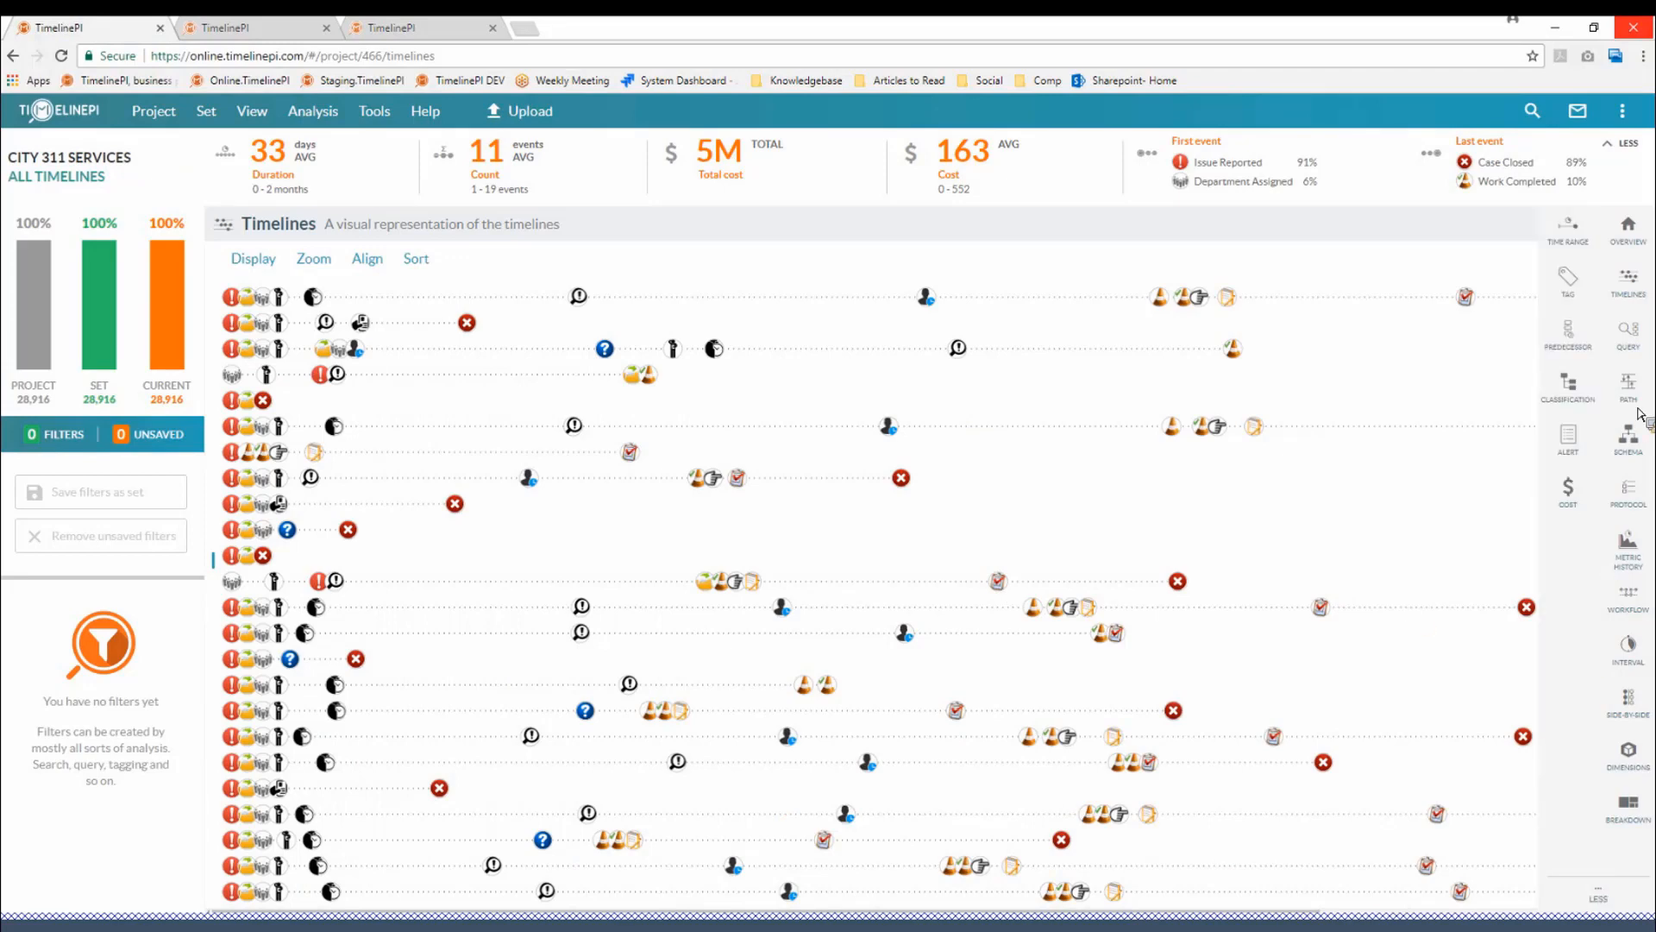
pyautogui.moveTo(1602, 363)
pyautogui.moveTo(1550, 382); pyautogui.dragTo(1014, 460)
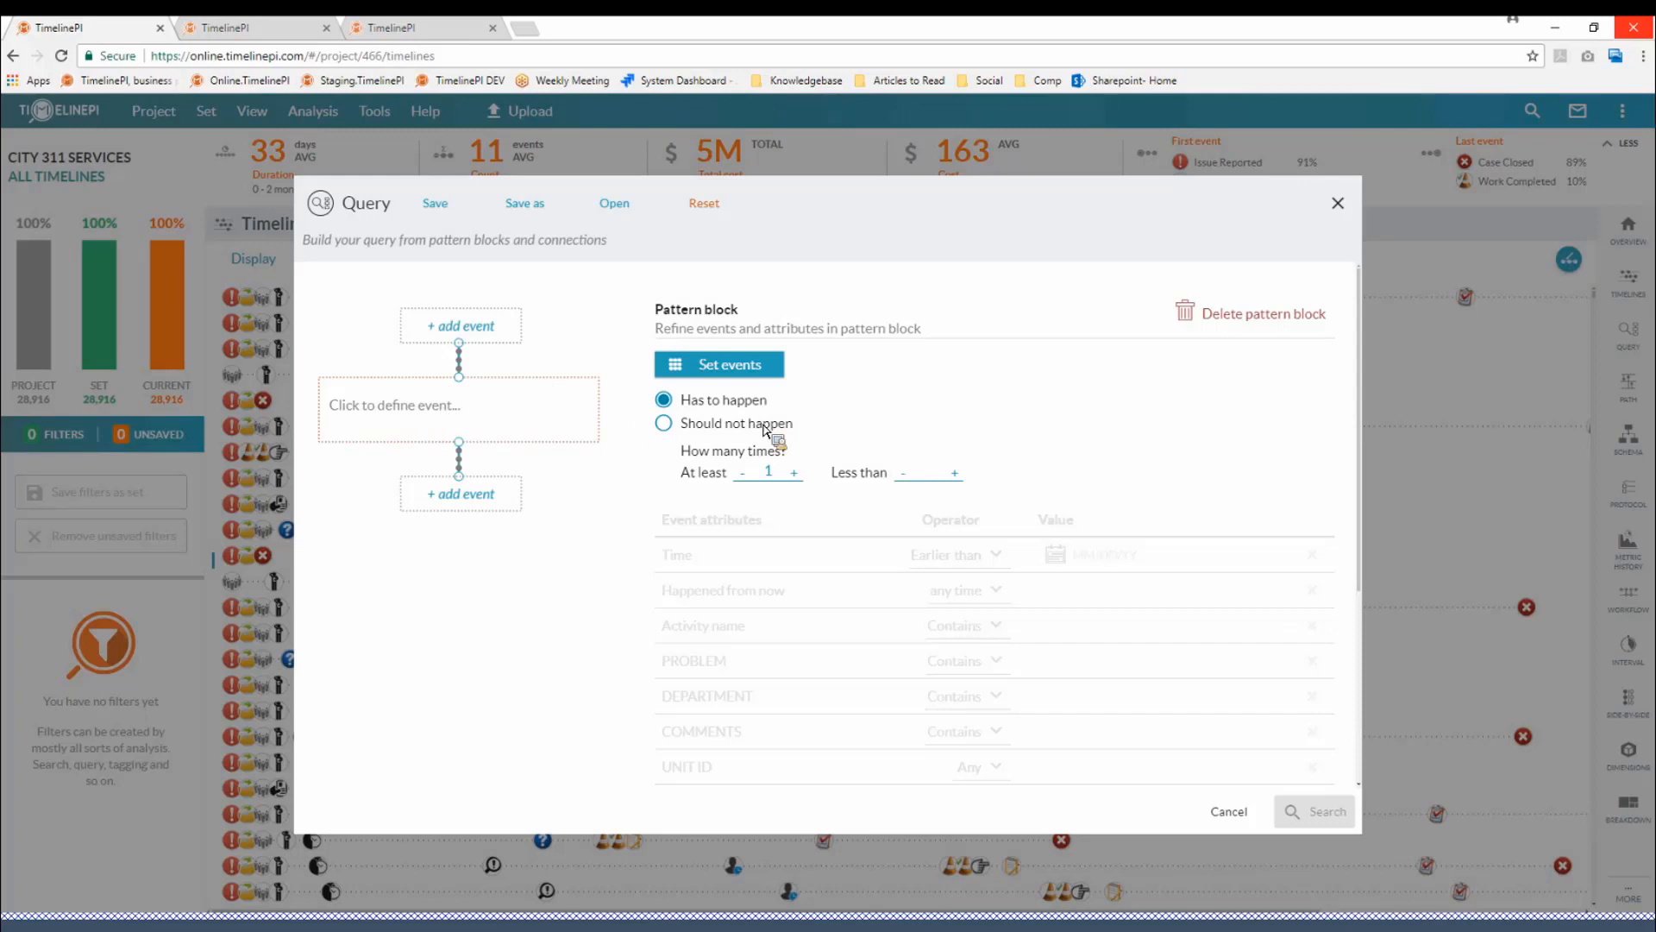
pyautogui.click(754, 363)
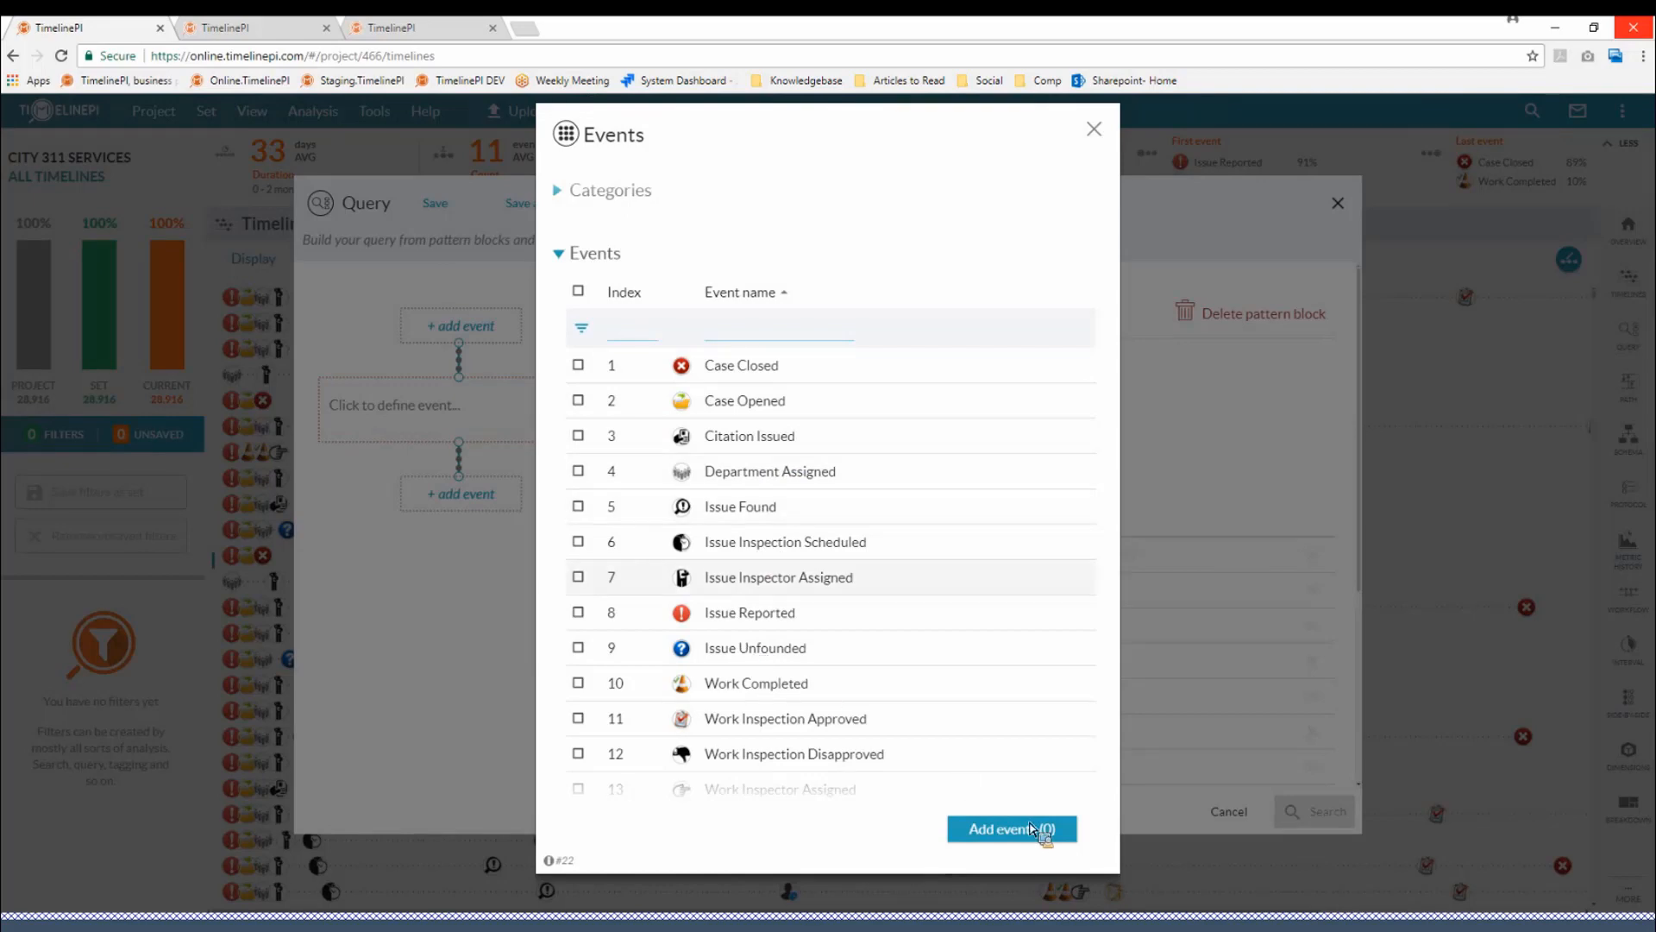
pyautogui.click(578, 611)
# - Extend the query after Issue Reported with event blocks for Case Opened, Issue Found and Work Completed, in that order
pyautogui.click(504, 492)
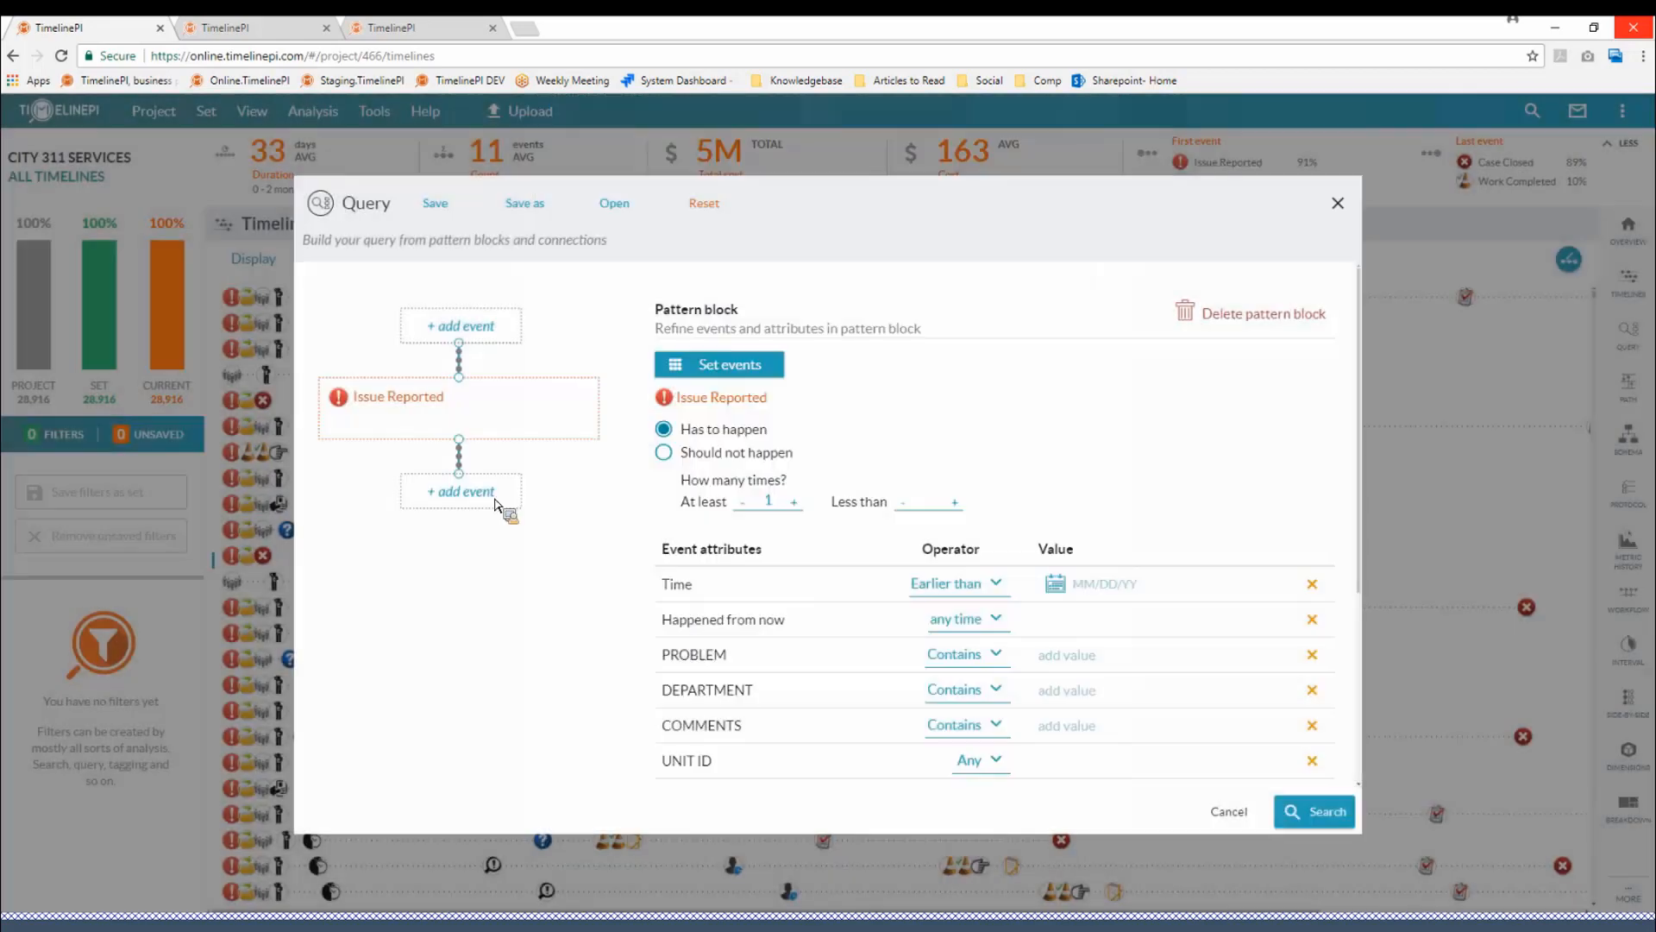
pyautogui.click(497, 499)
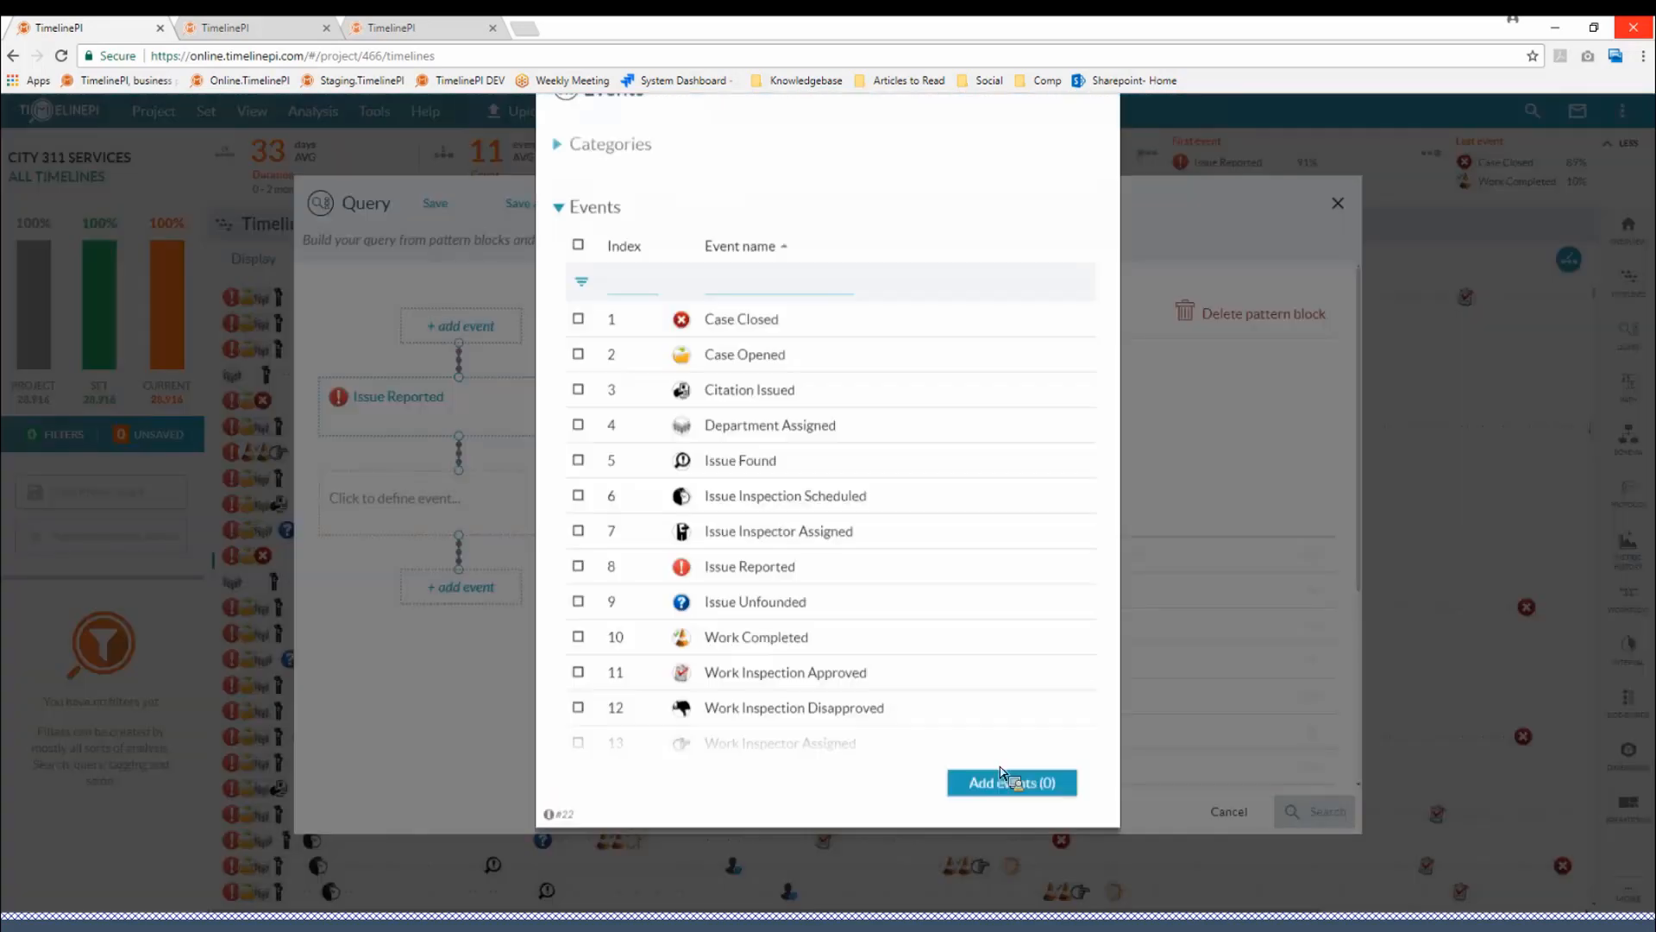
pyautogui.click(579, 401)
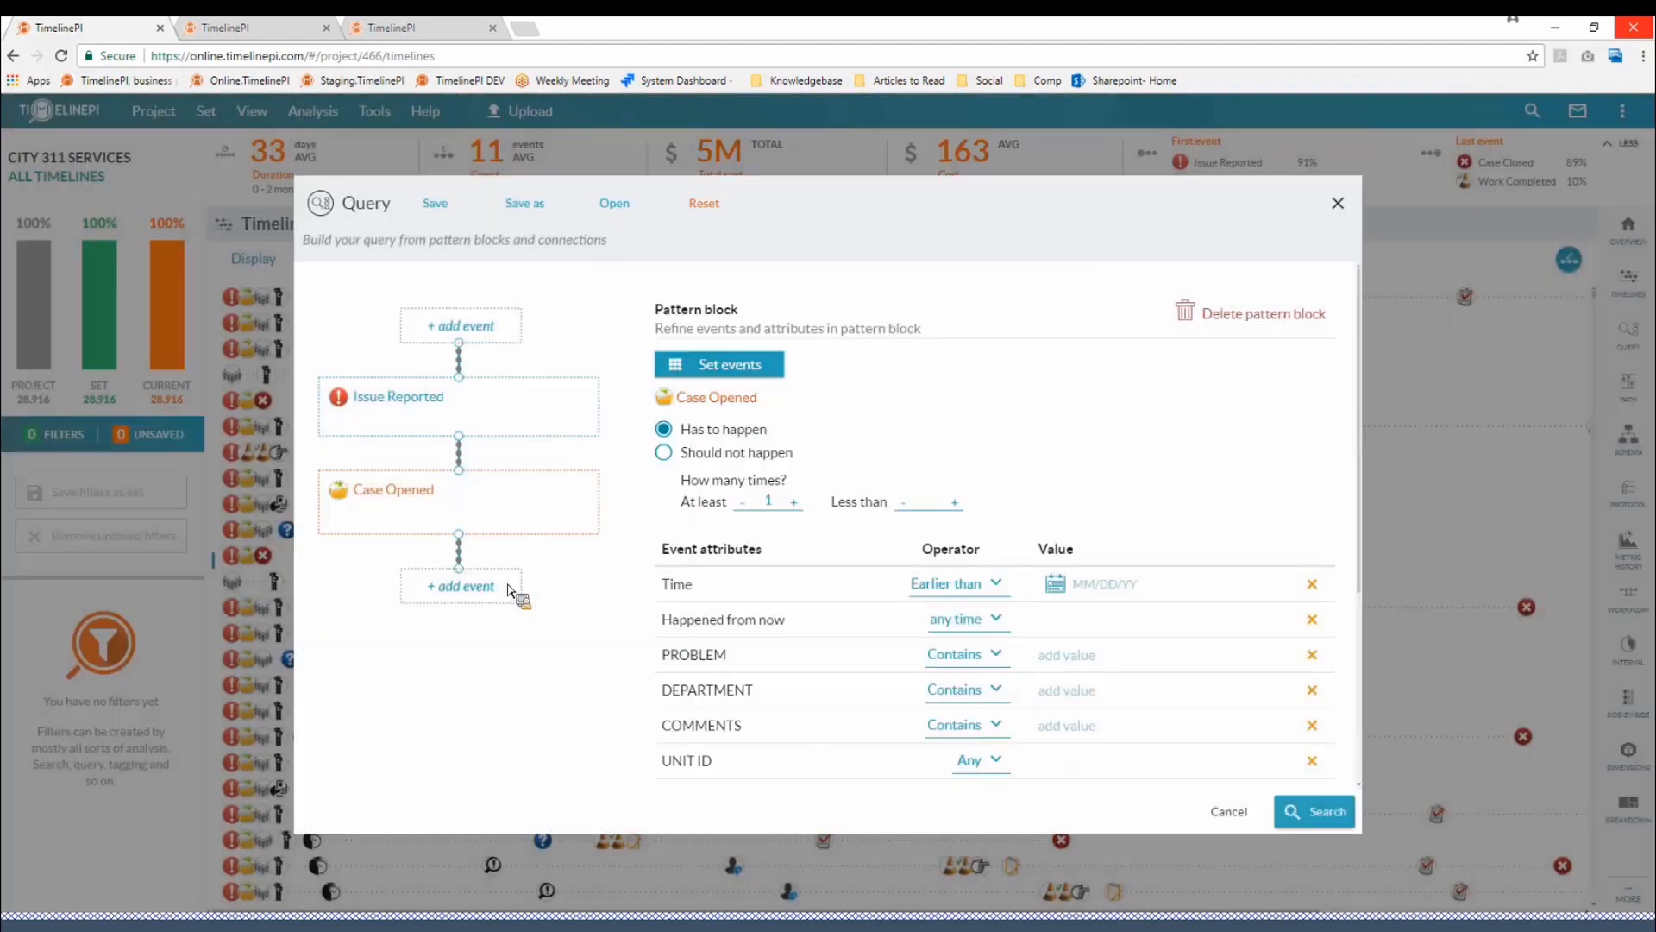
pyautogui.click(502, 585)
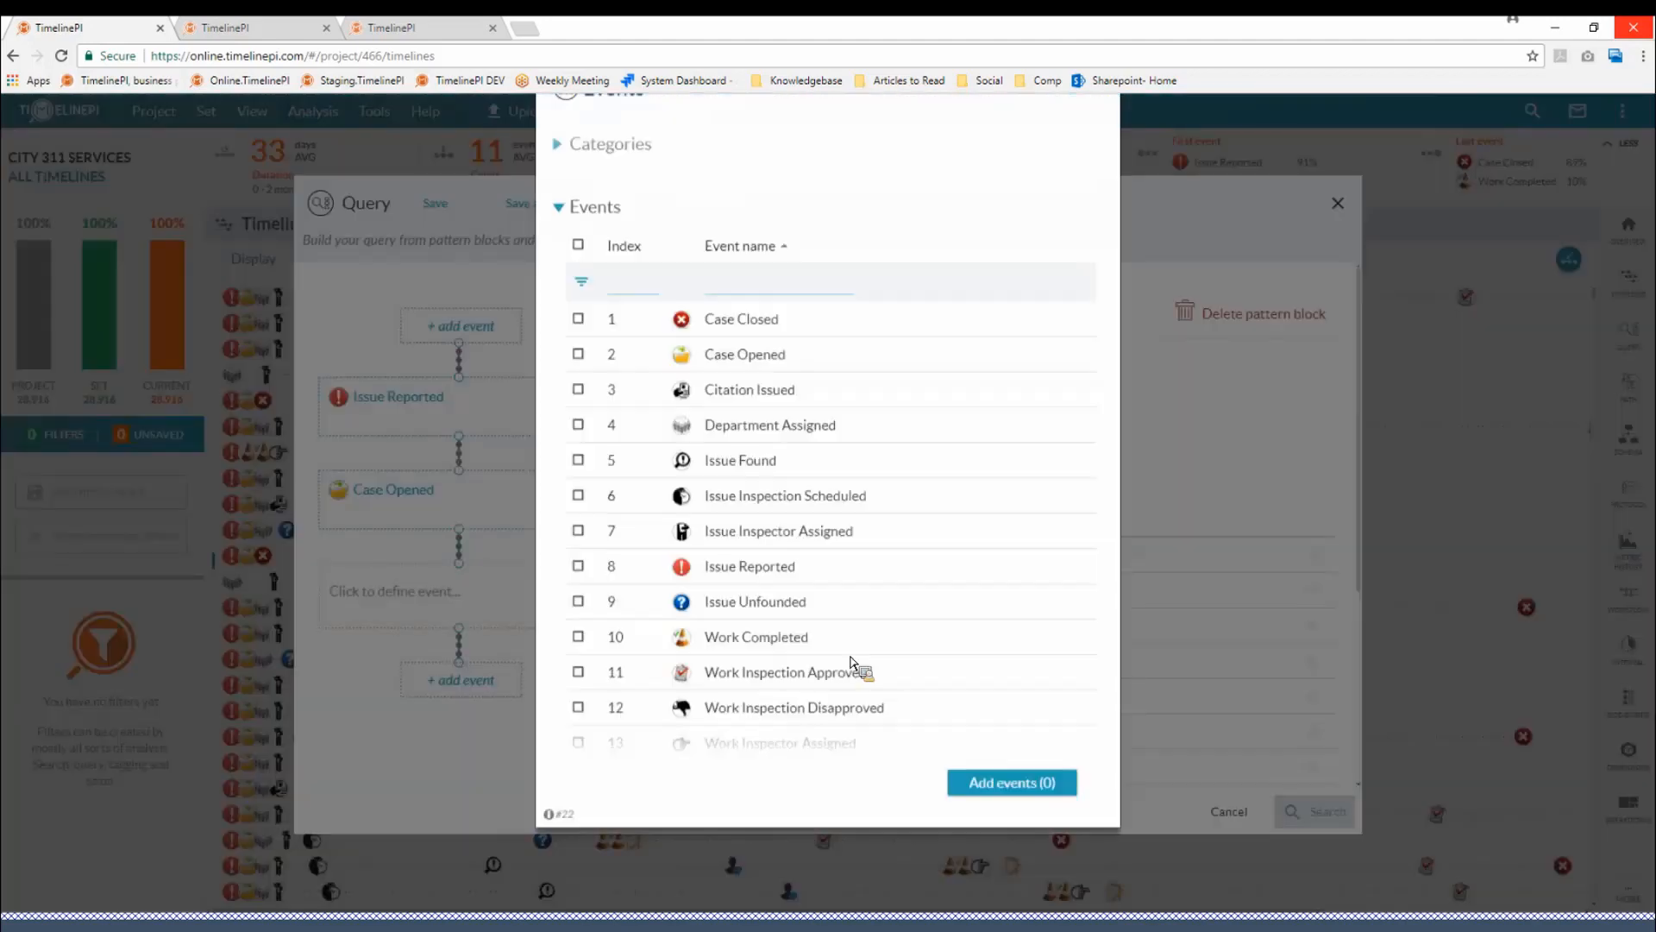
pyautogui.click(579, 507)
pyautogui.press('Return')
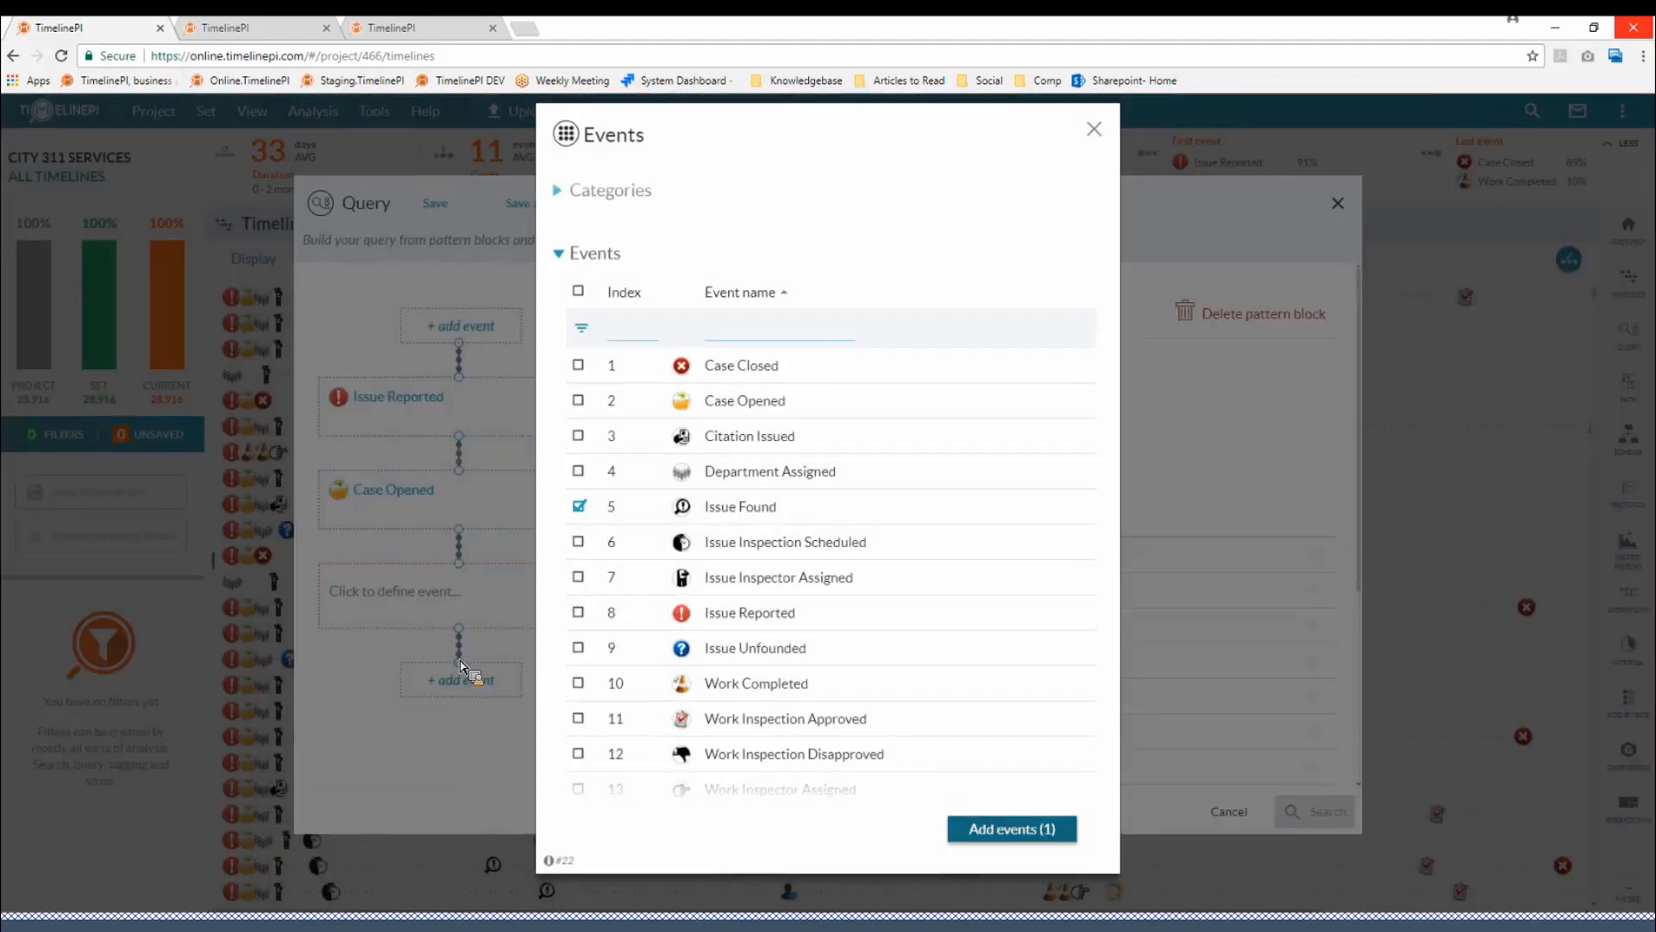
pyautogui.click(515, 688)
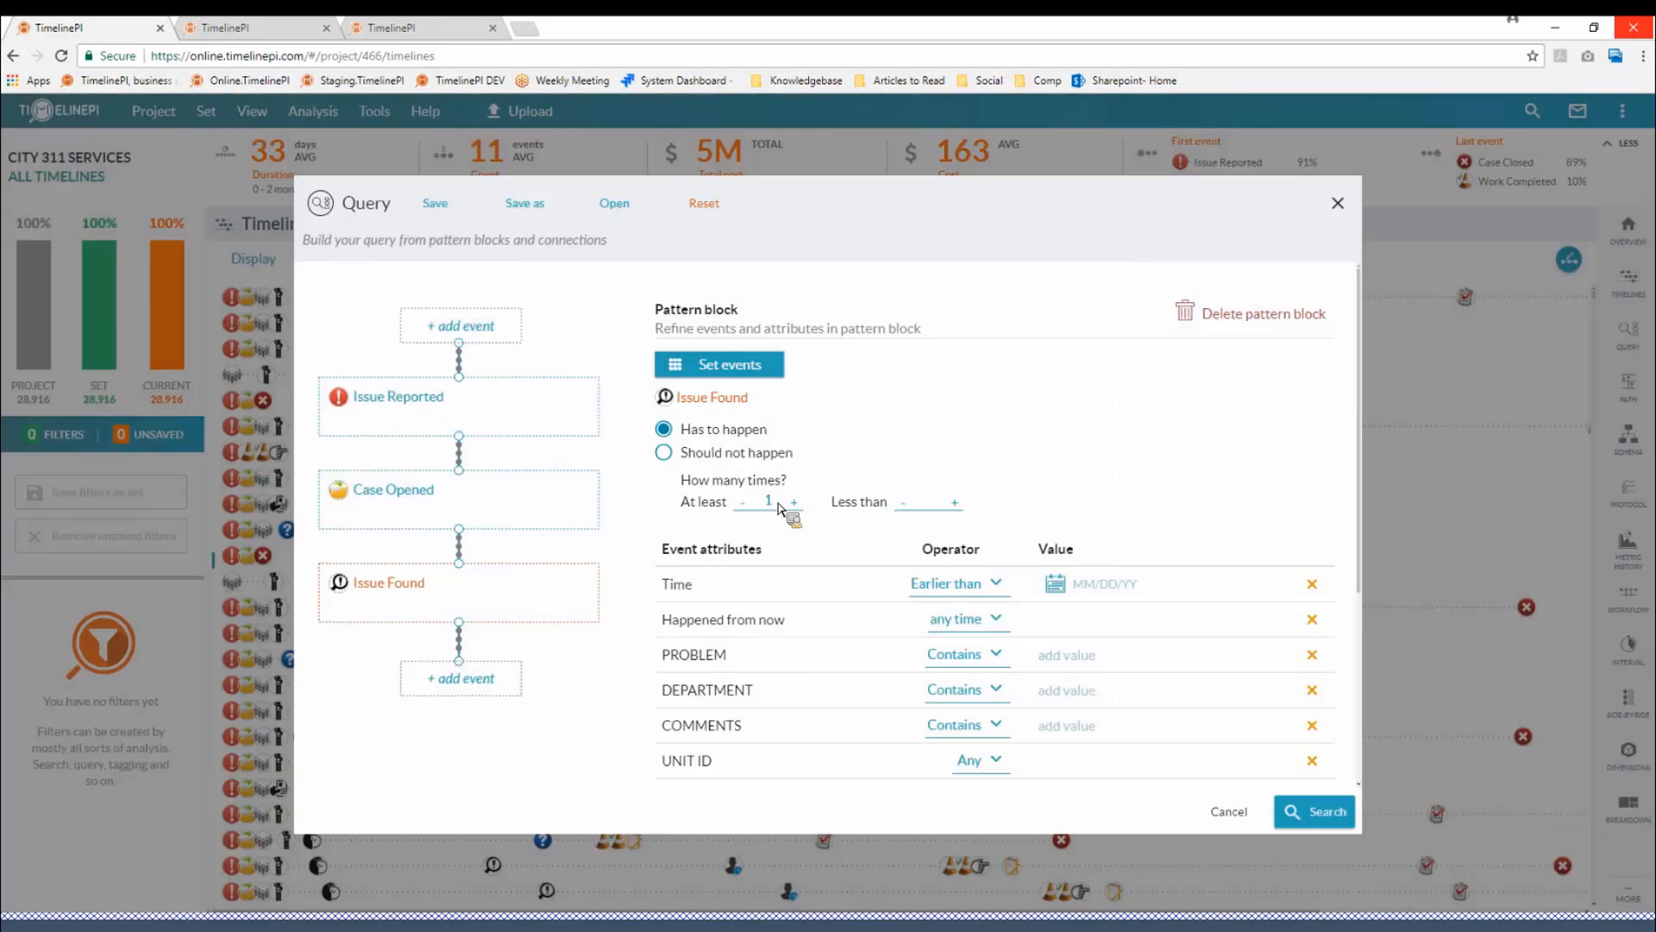
pyautogui.scroll(-1, 880, 714)
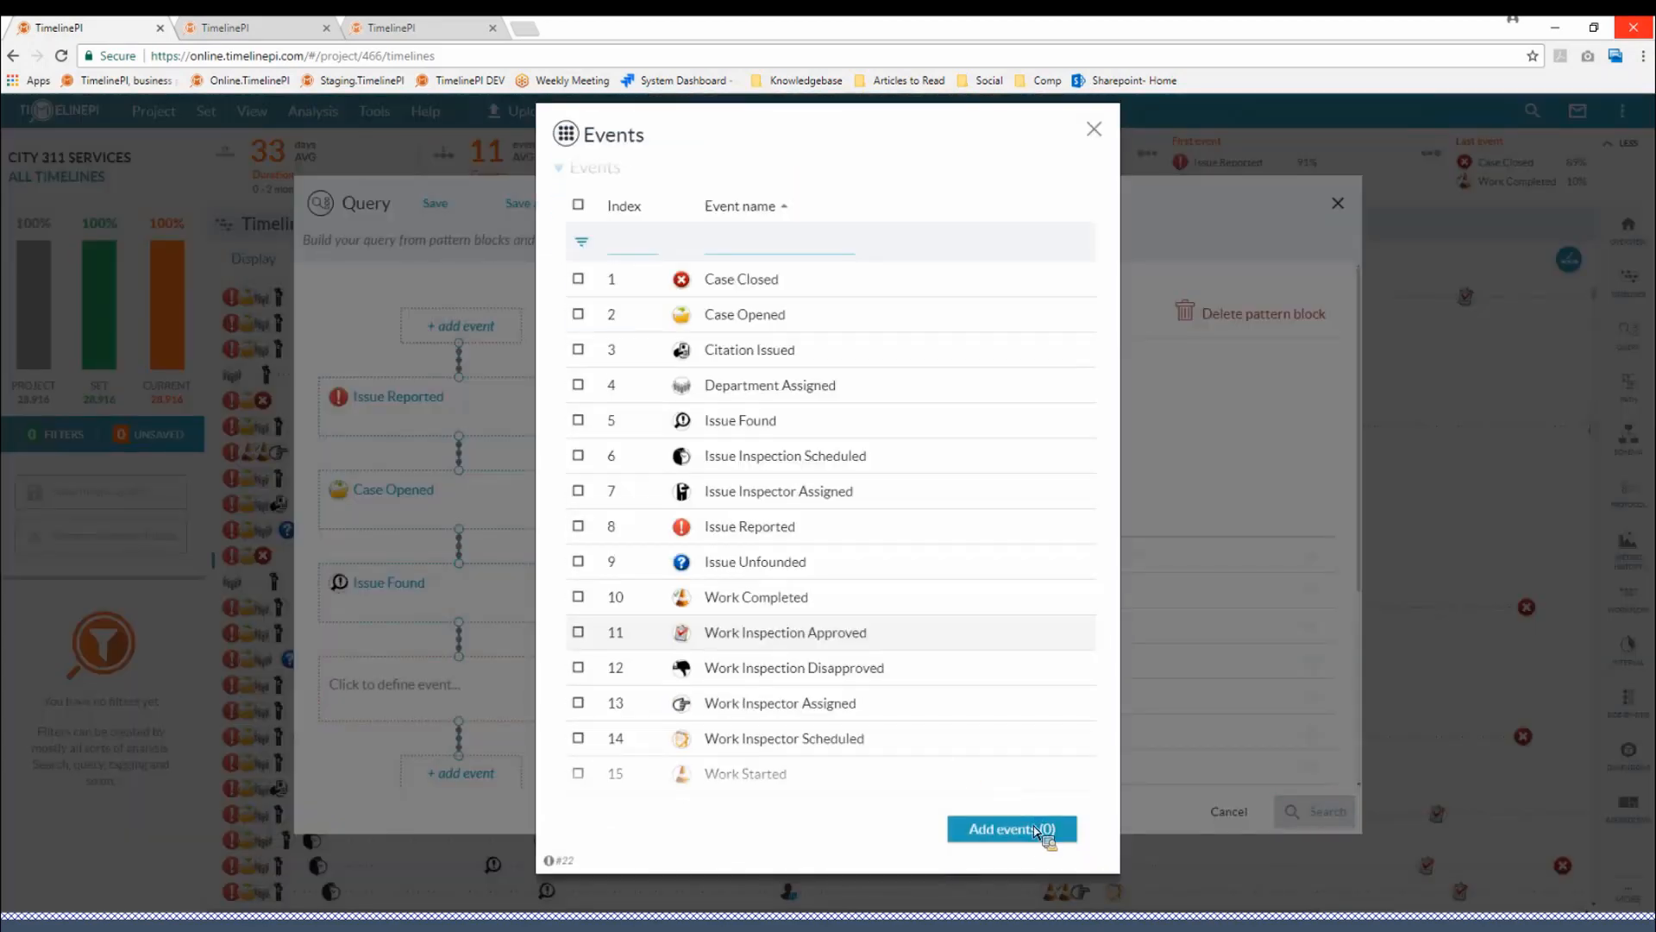
pyautogui.click(578, 597)
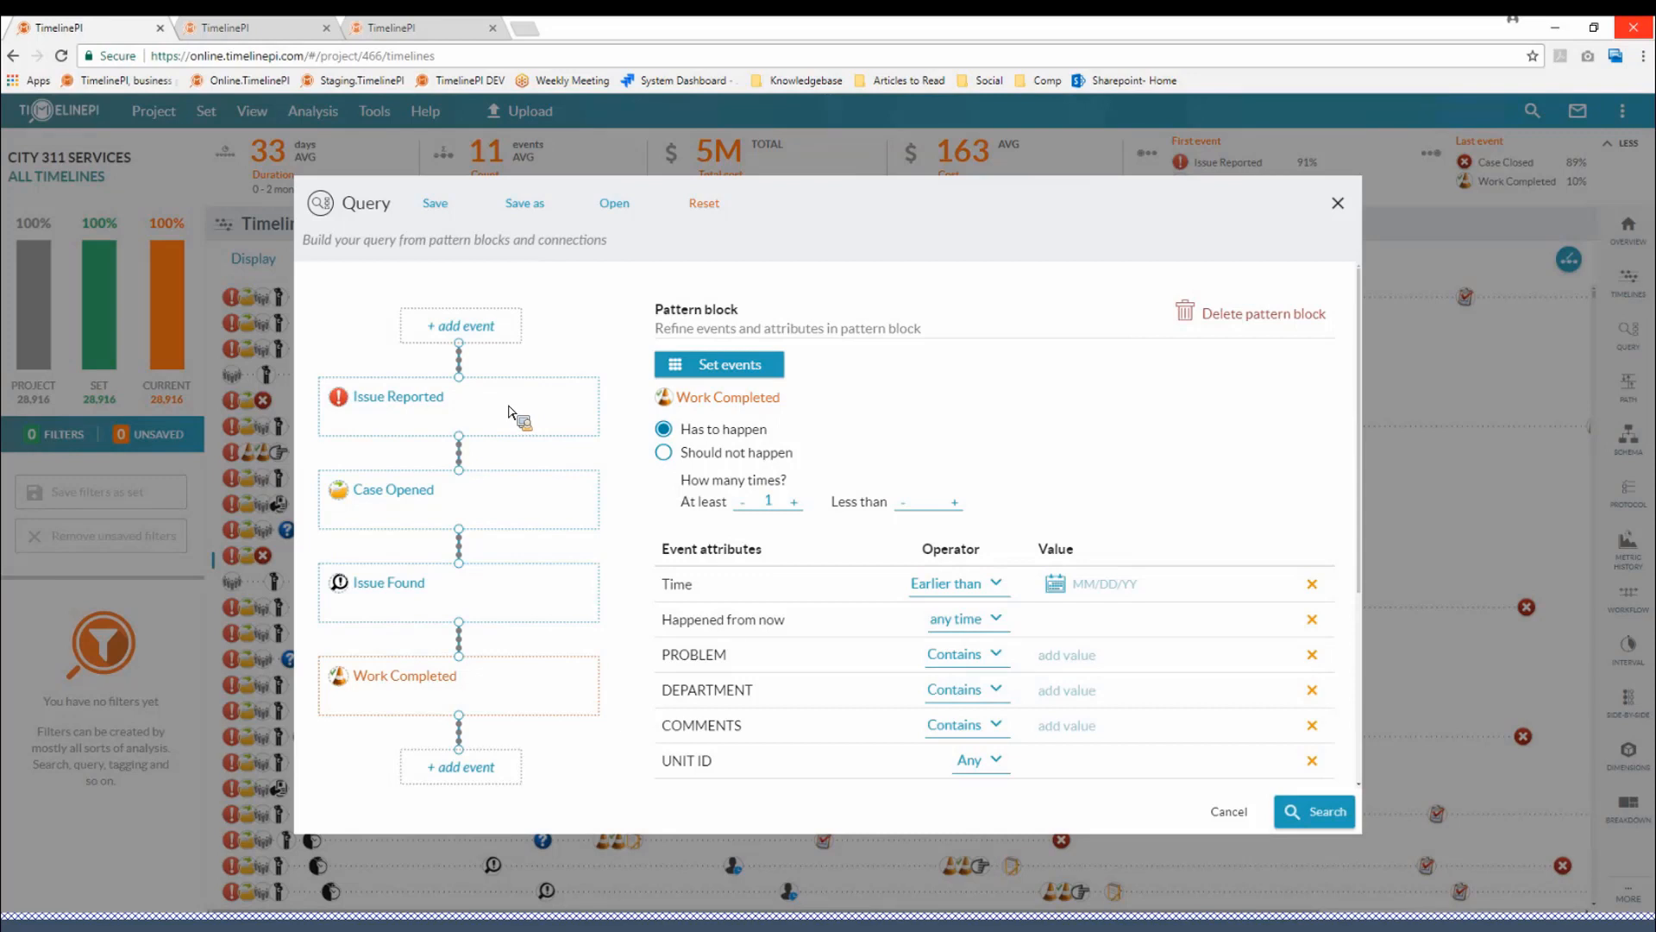
# - Set the Issue Reported block to Should not happen and run the query search
pyautogui.click(518, 414)
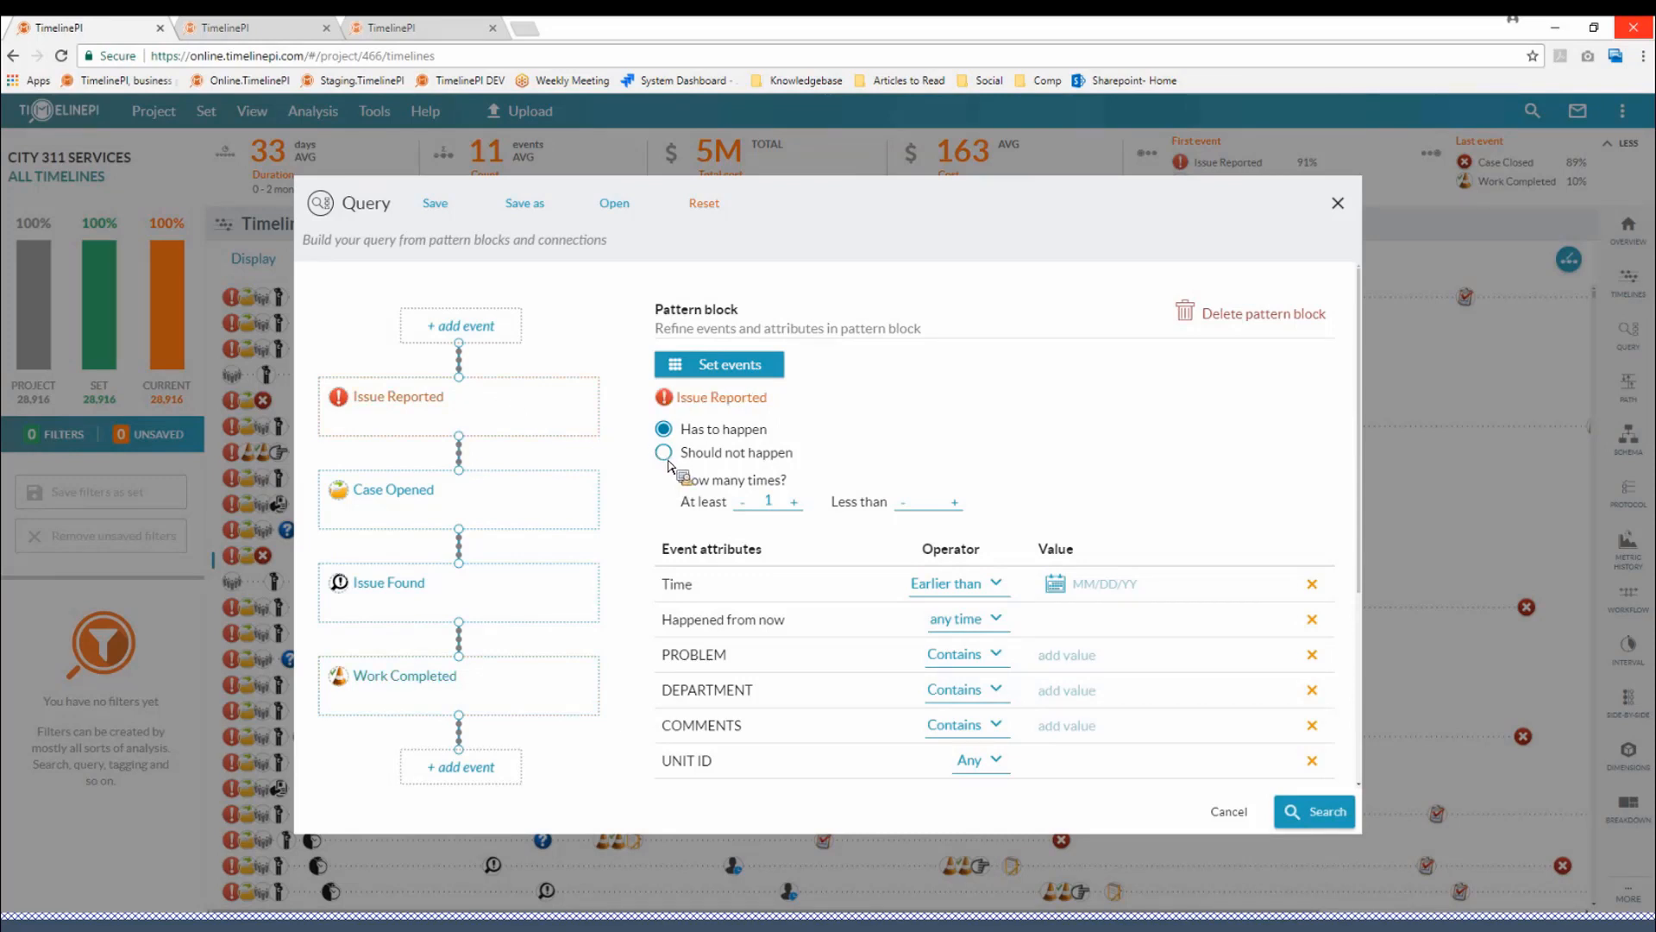
pyautogui.click(665, 455)
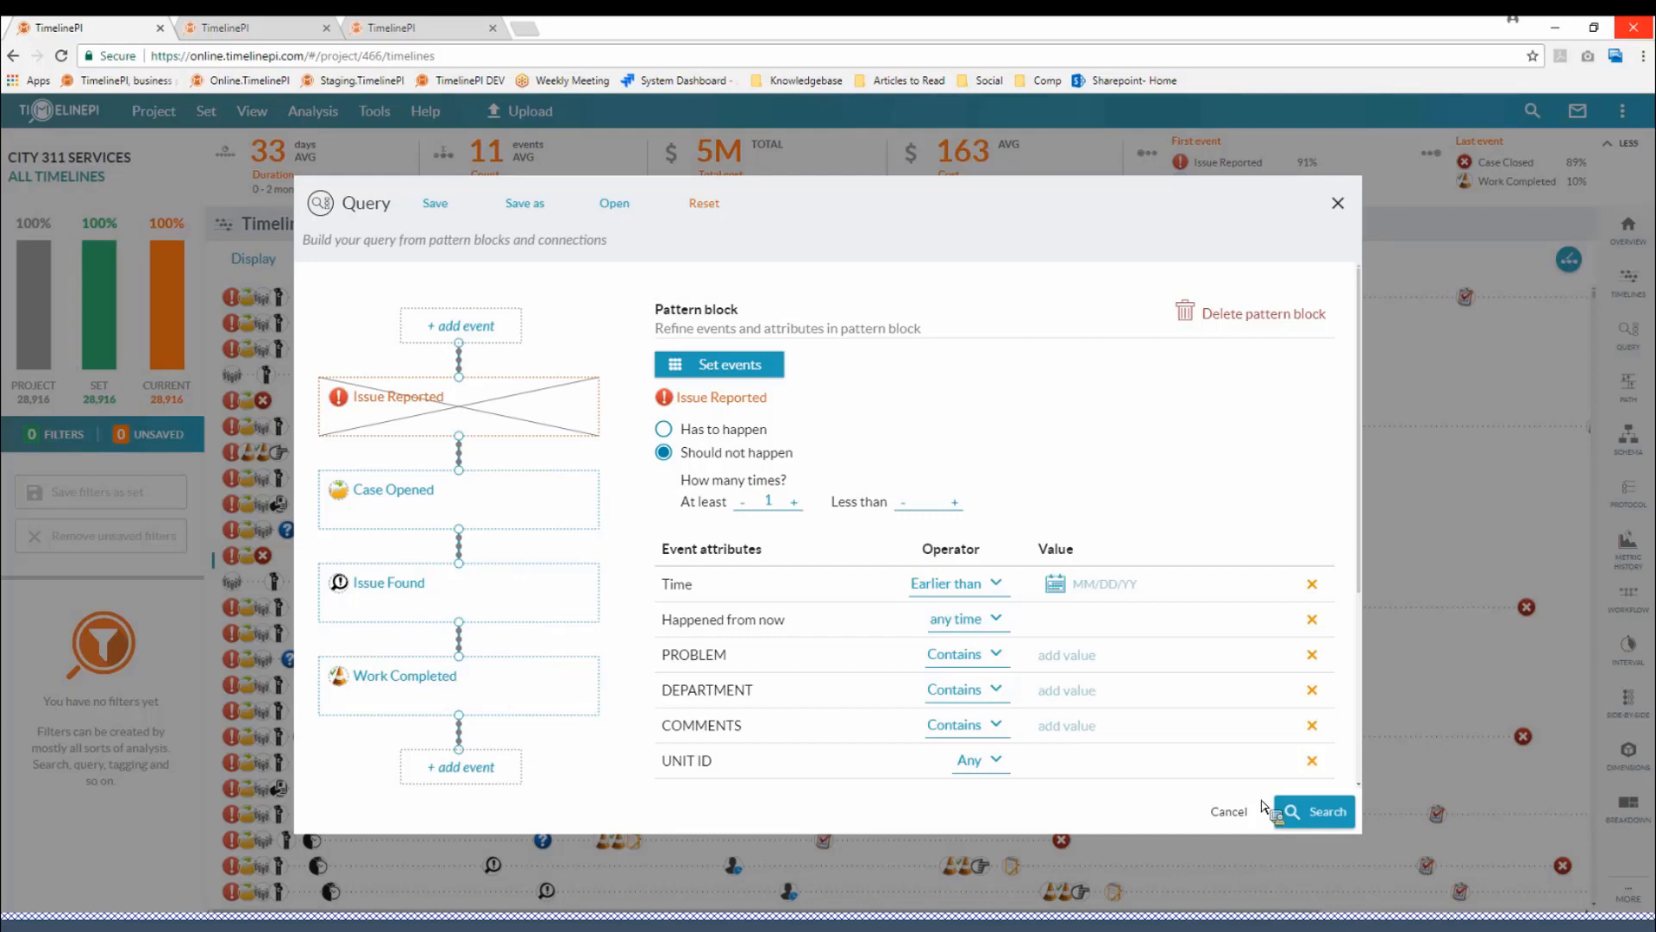
pyautogui.click(1344, 825)
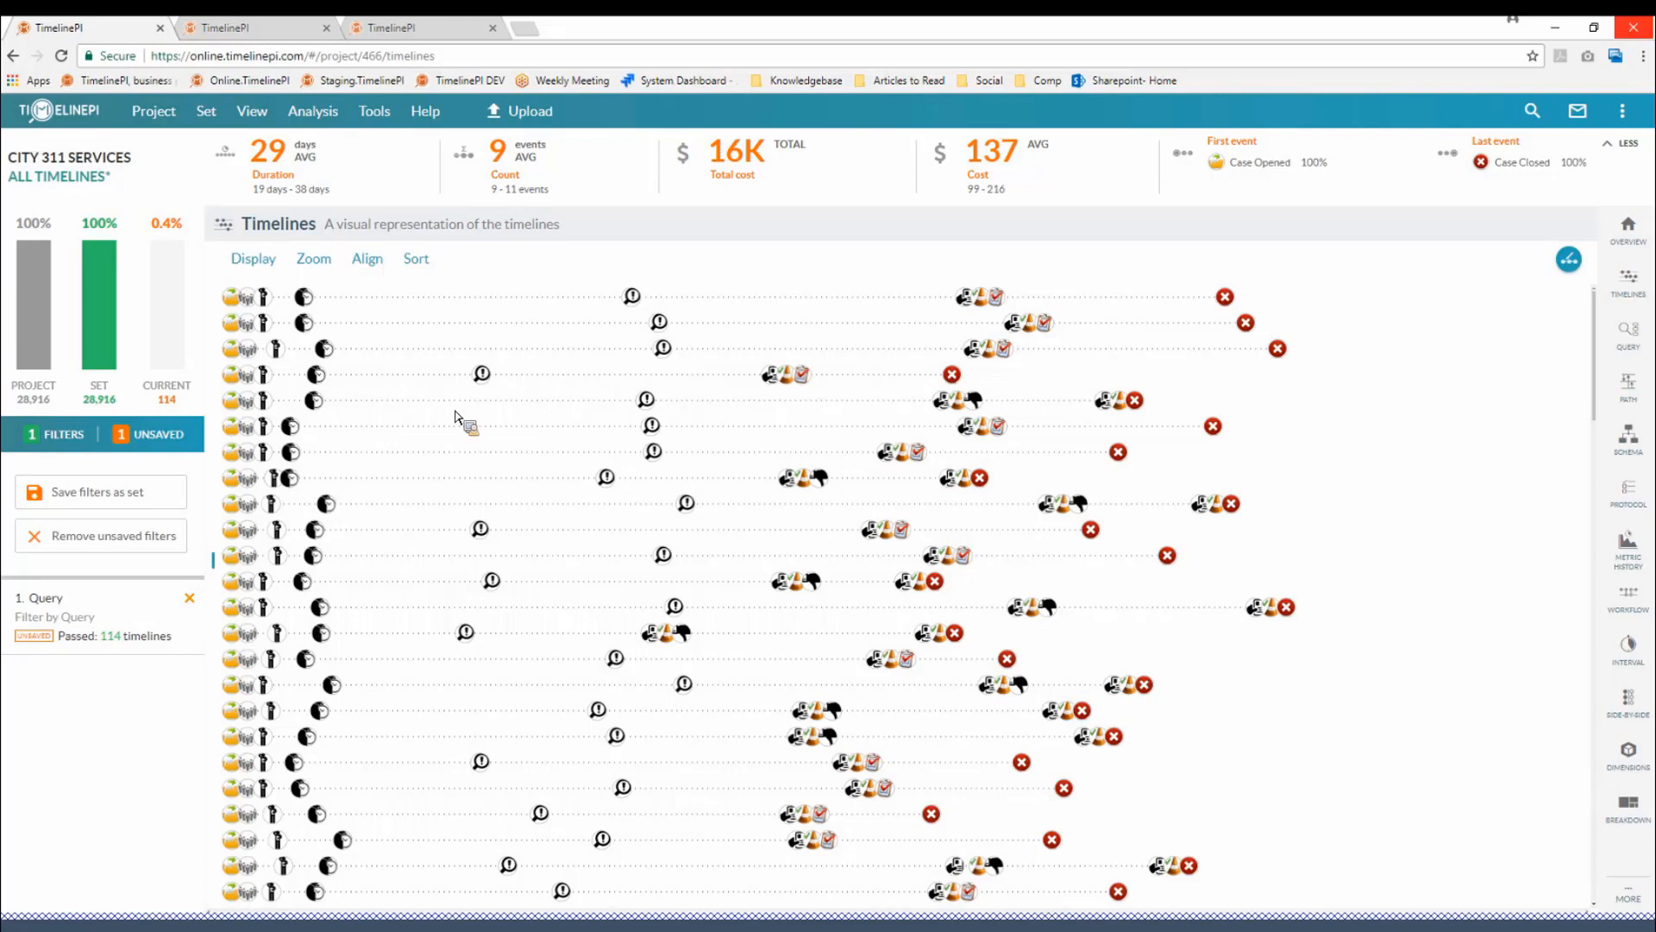
# - Refine the query so Work Completed happens at least 2 times with DEPARTMENT containing "community life", and run the search
pyautogui.click(1627, 362)
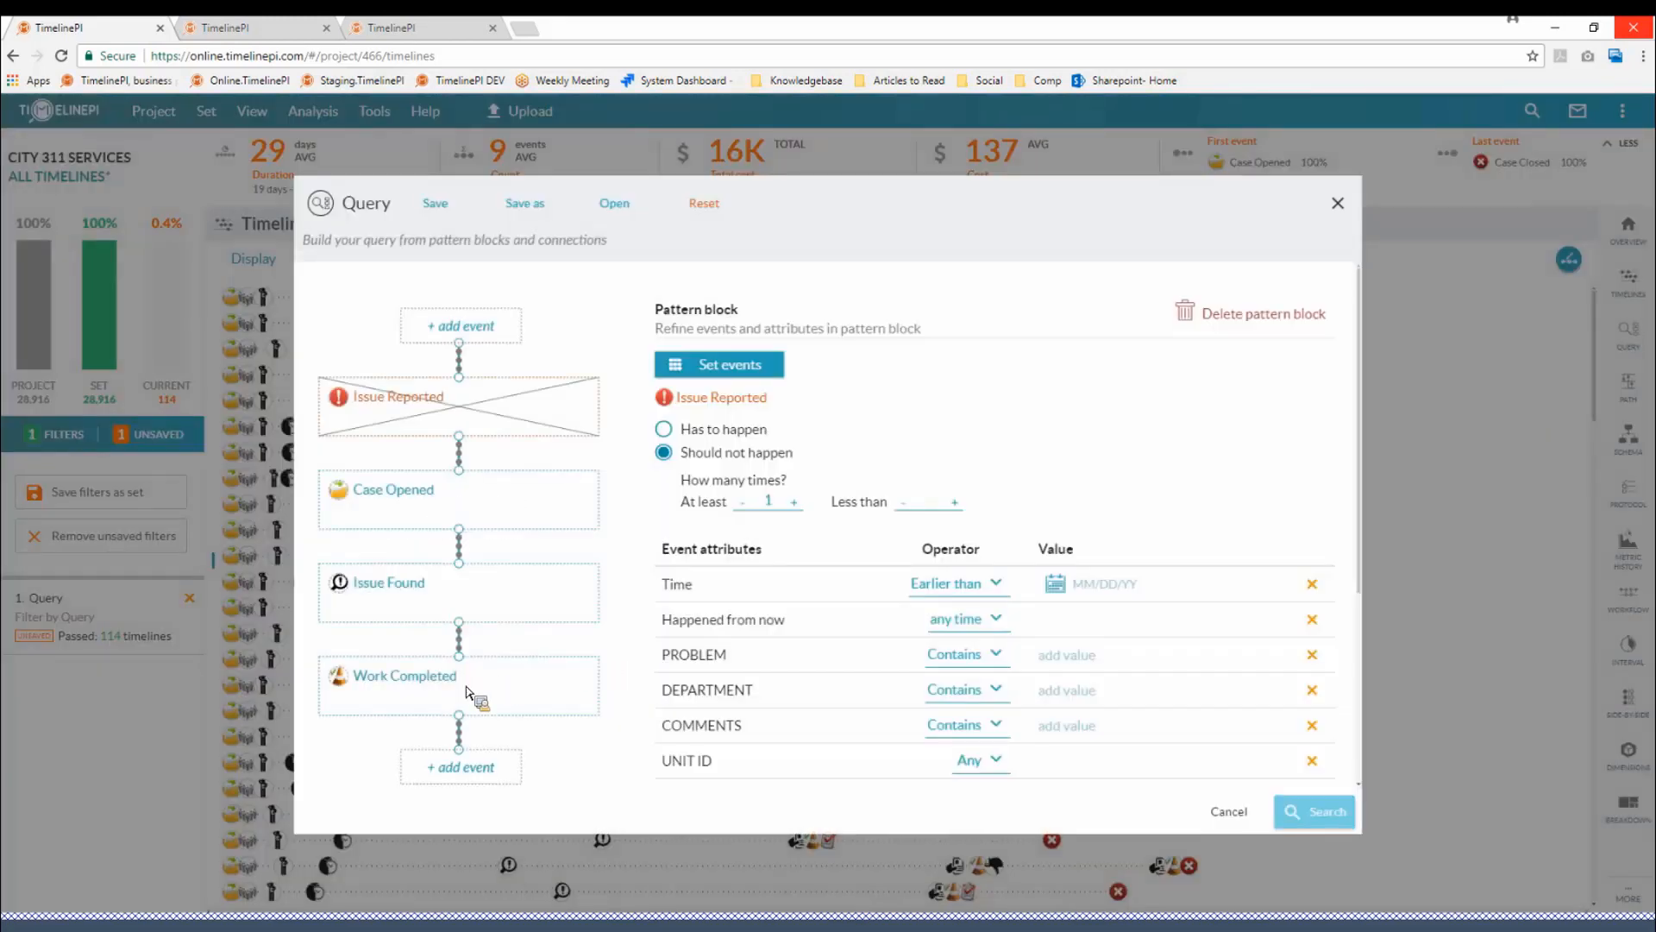
pyautogui.click(467, 691)
pyautogui.click(794, 507)
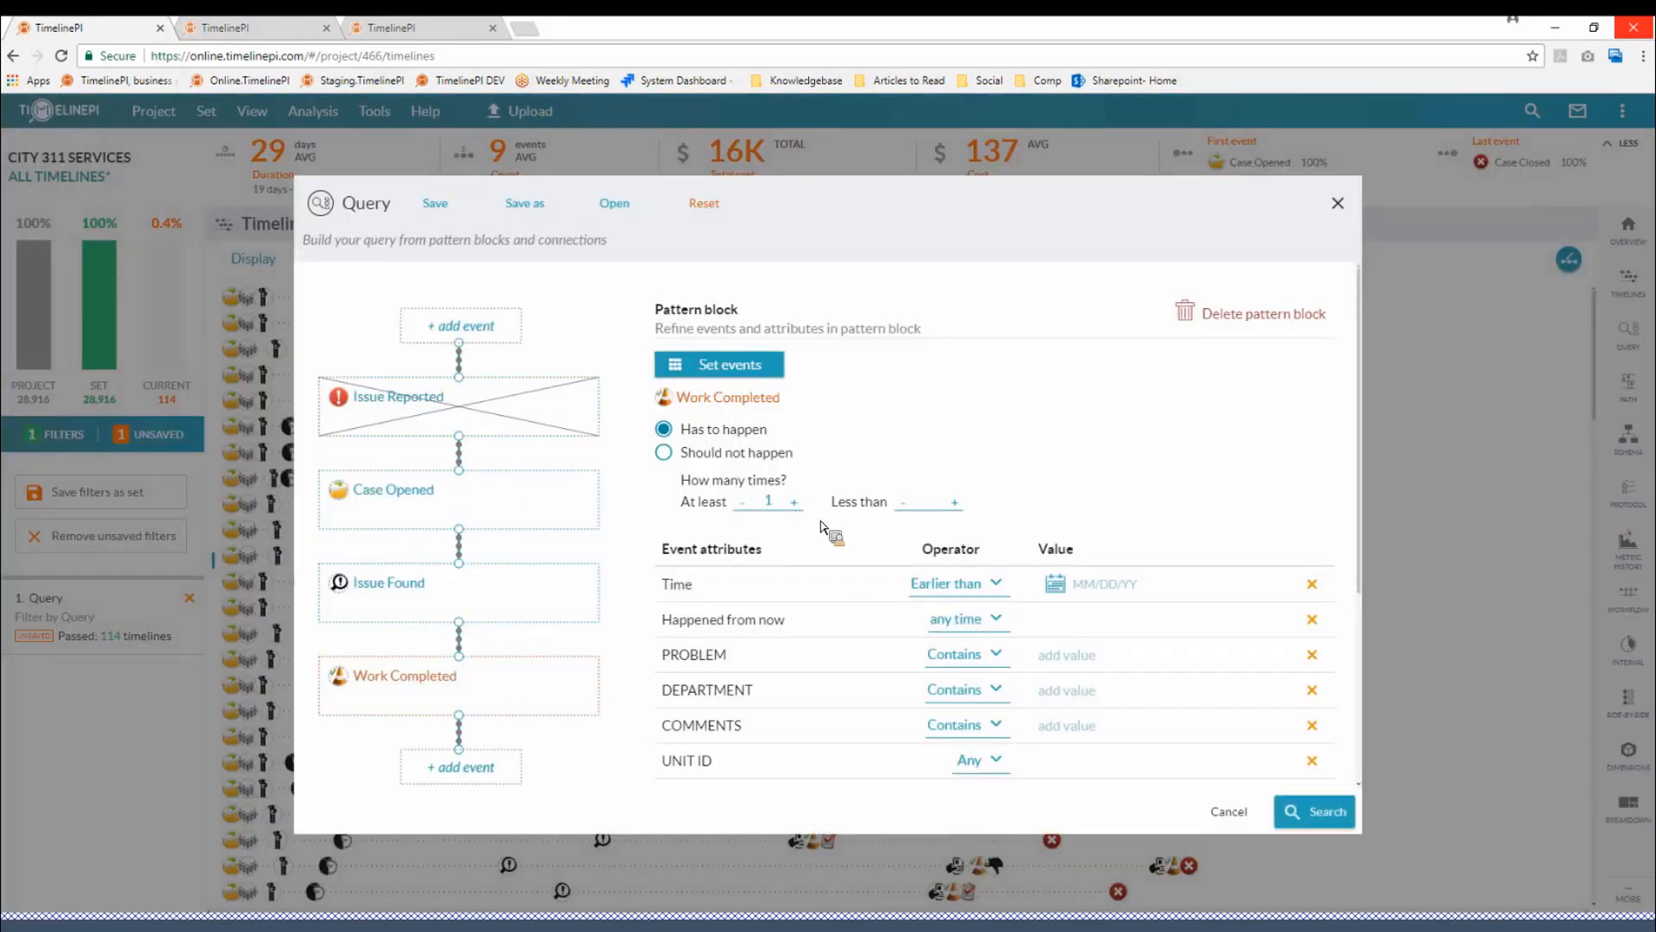
pyautogui.click(1095, 695)
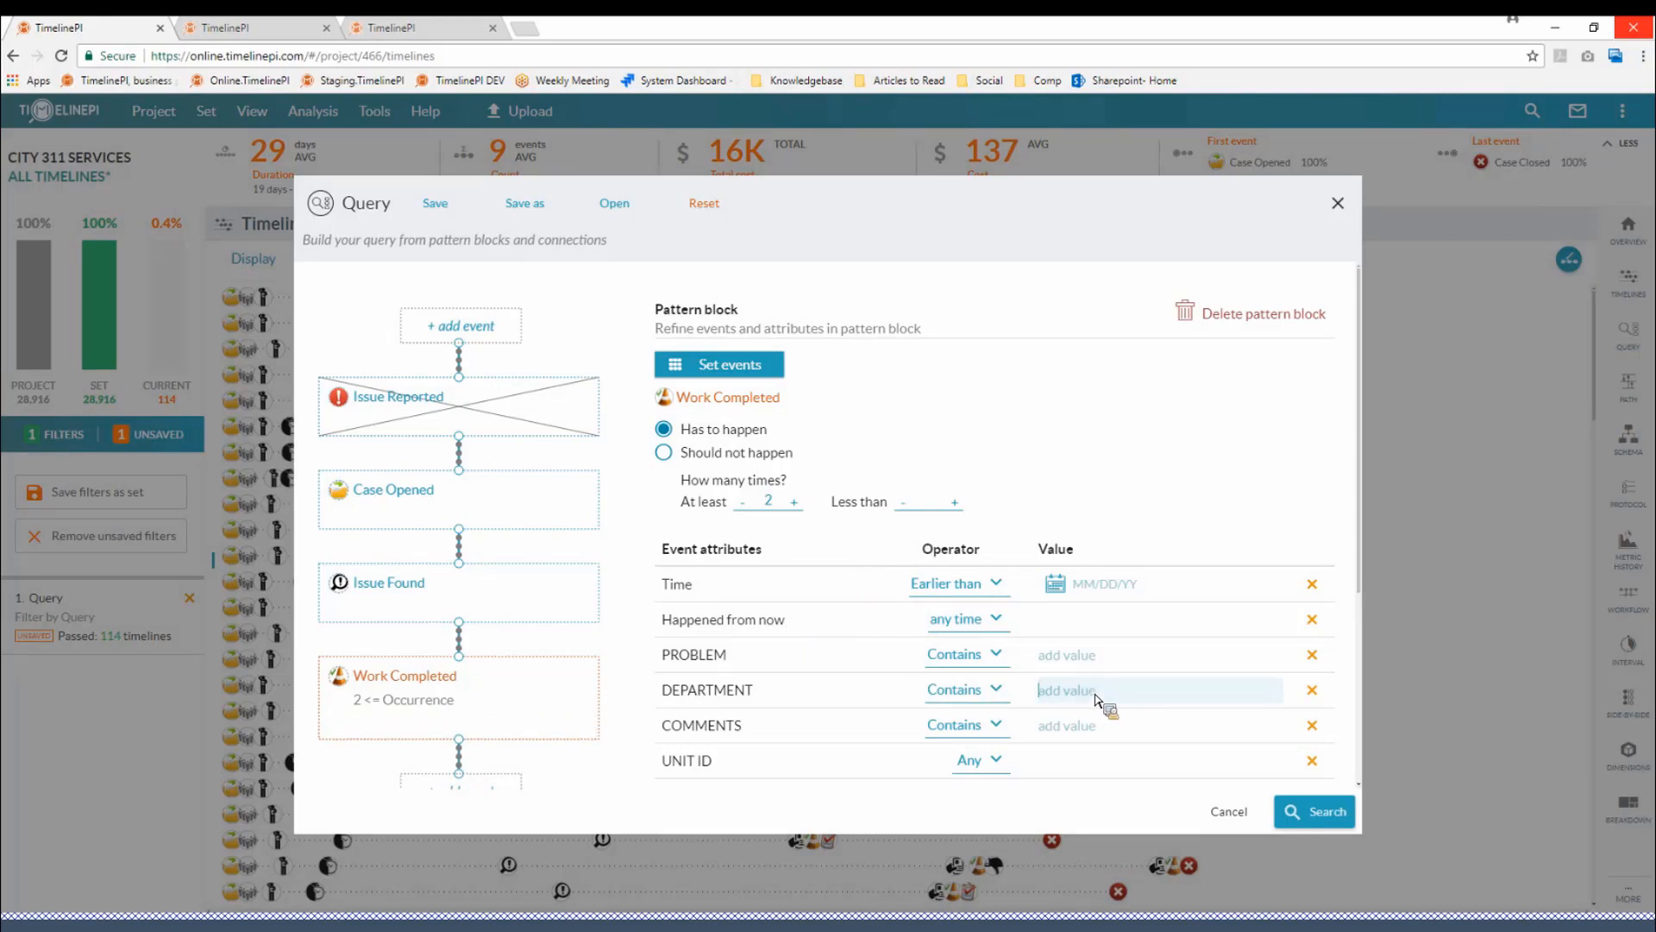
pyautogui.write('community life')
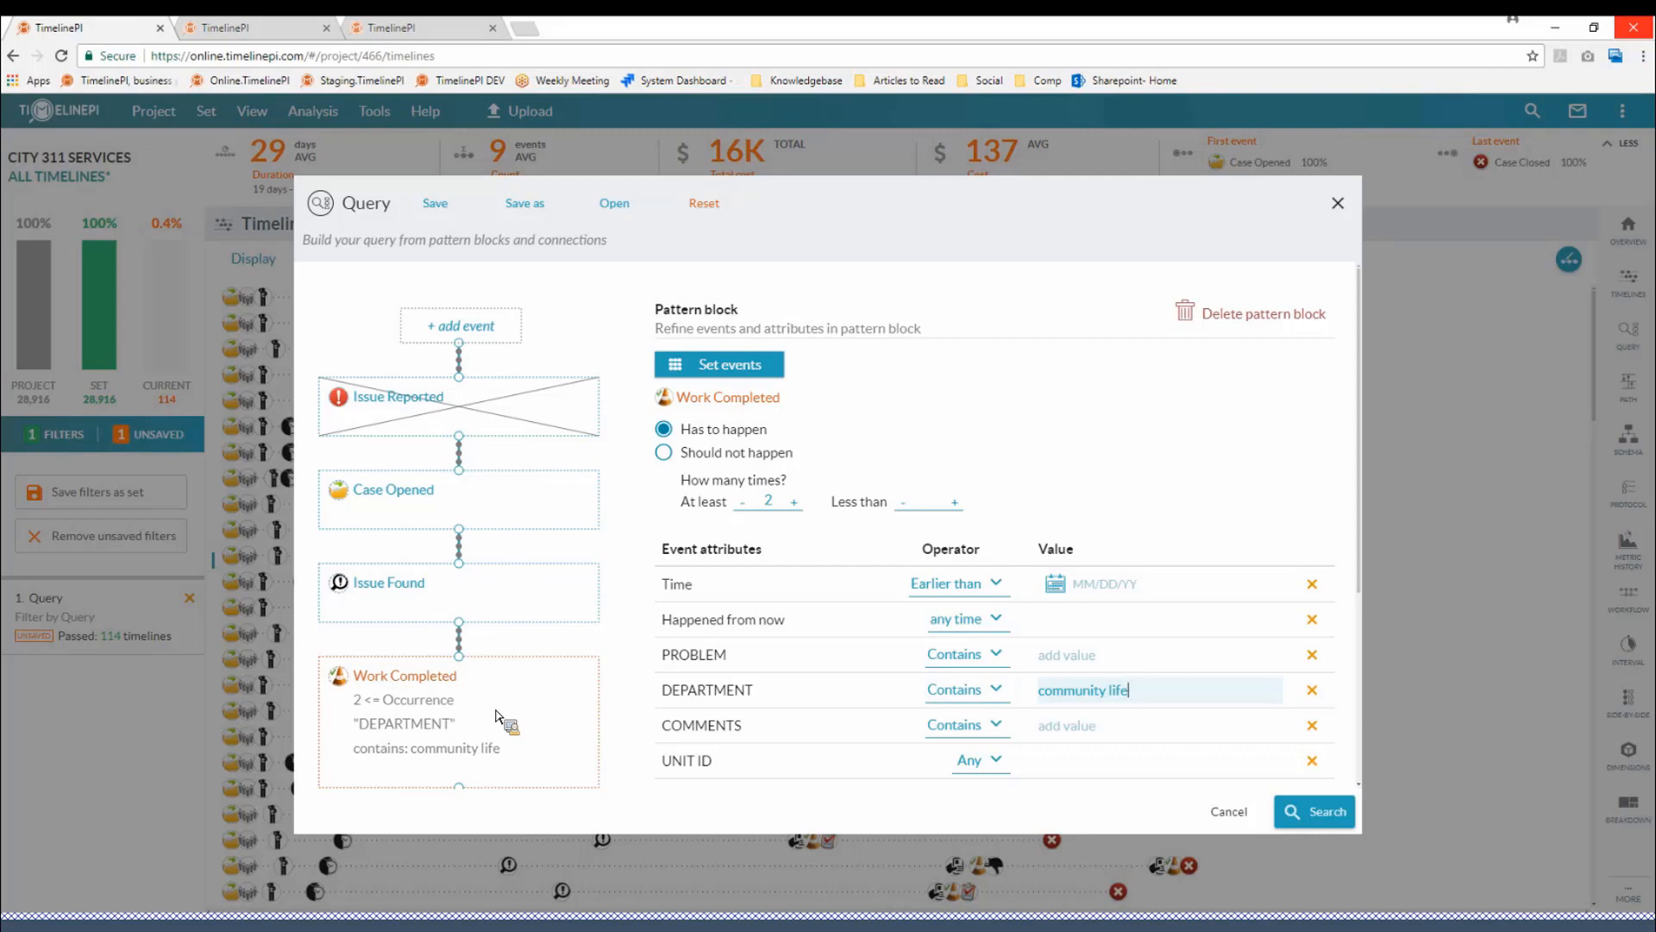
pyautogui.click(1303, 820)
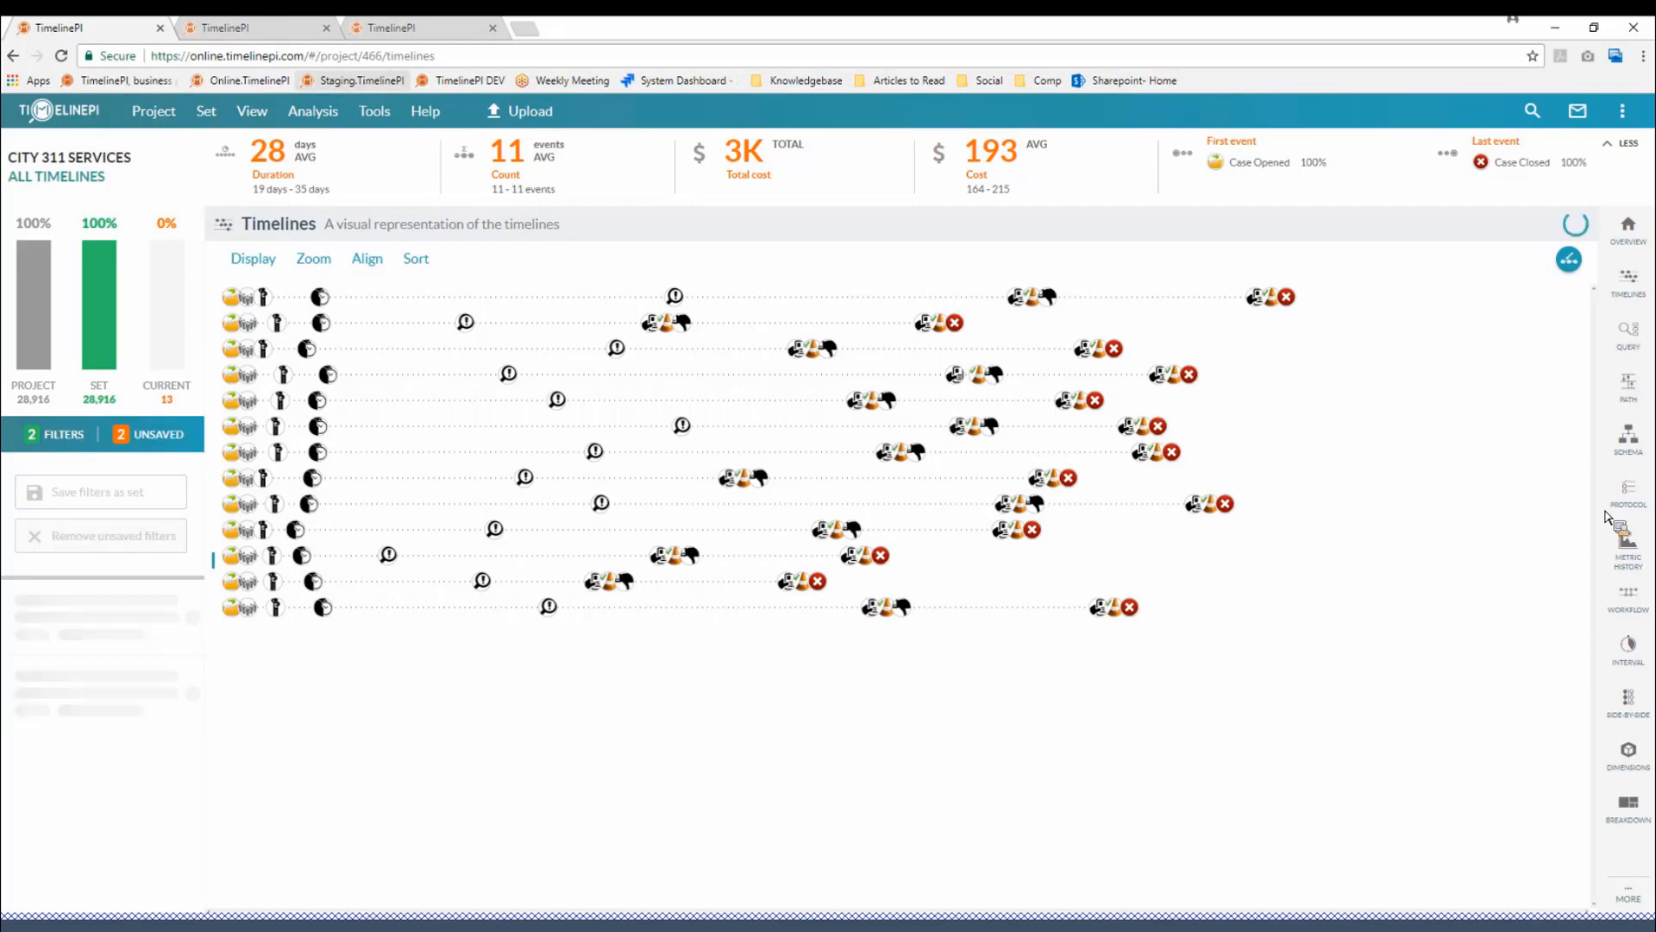
# - In the Invoice Processing project, show the Payment Protocol violations and filter the timelines by the Paid in ERP time violation
pyautogui.hotkey('ctrl', 'Tab')
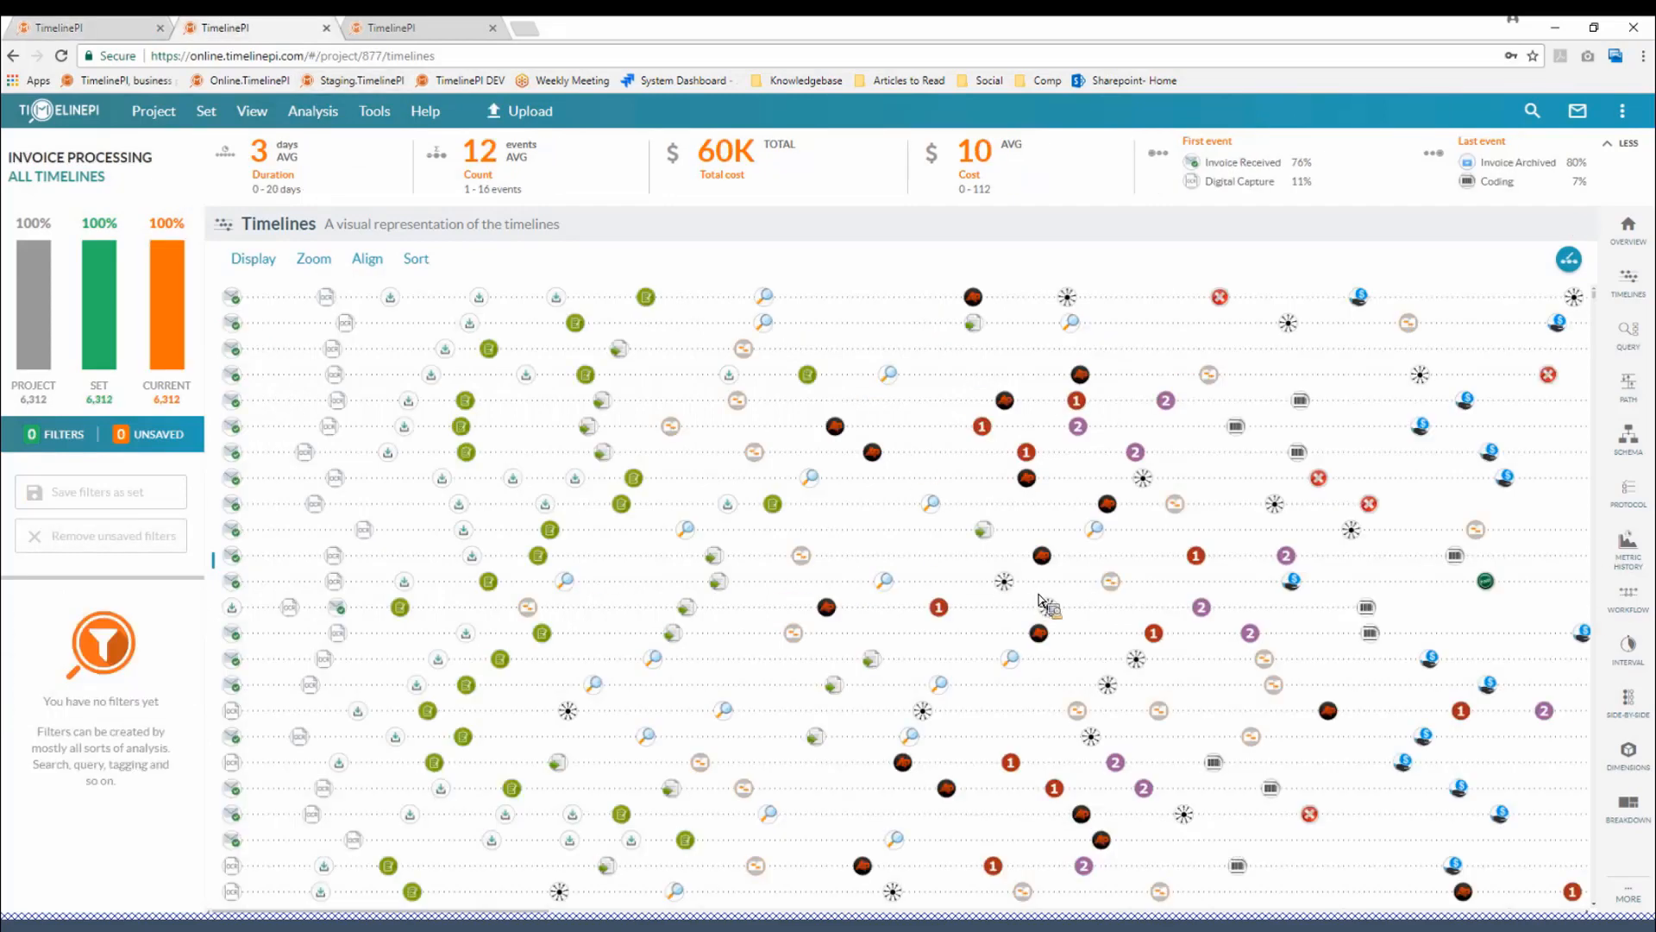
pyautogui.moveTo(1626, 504)
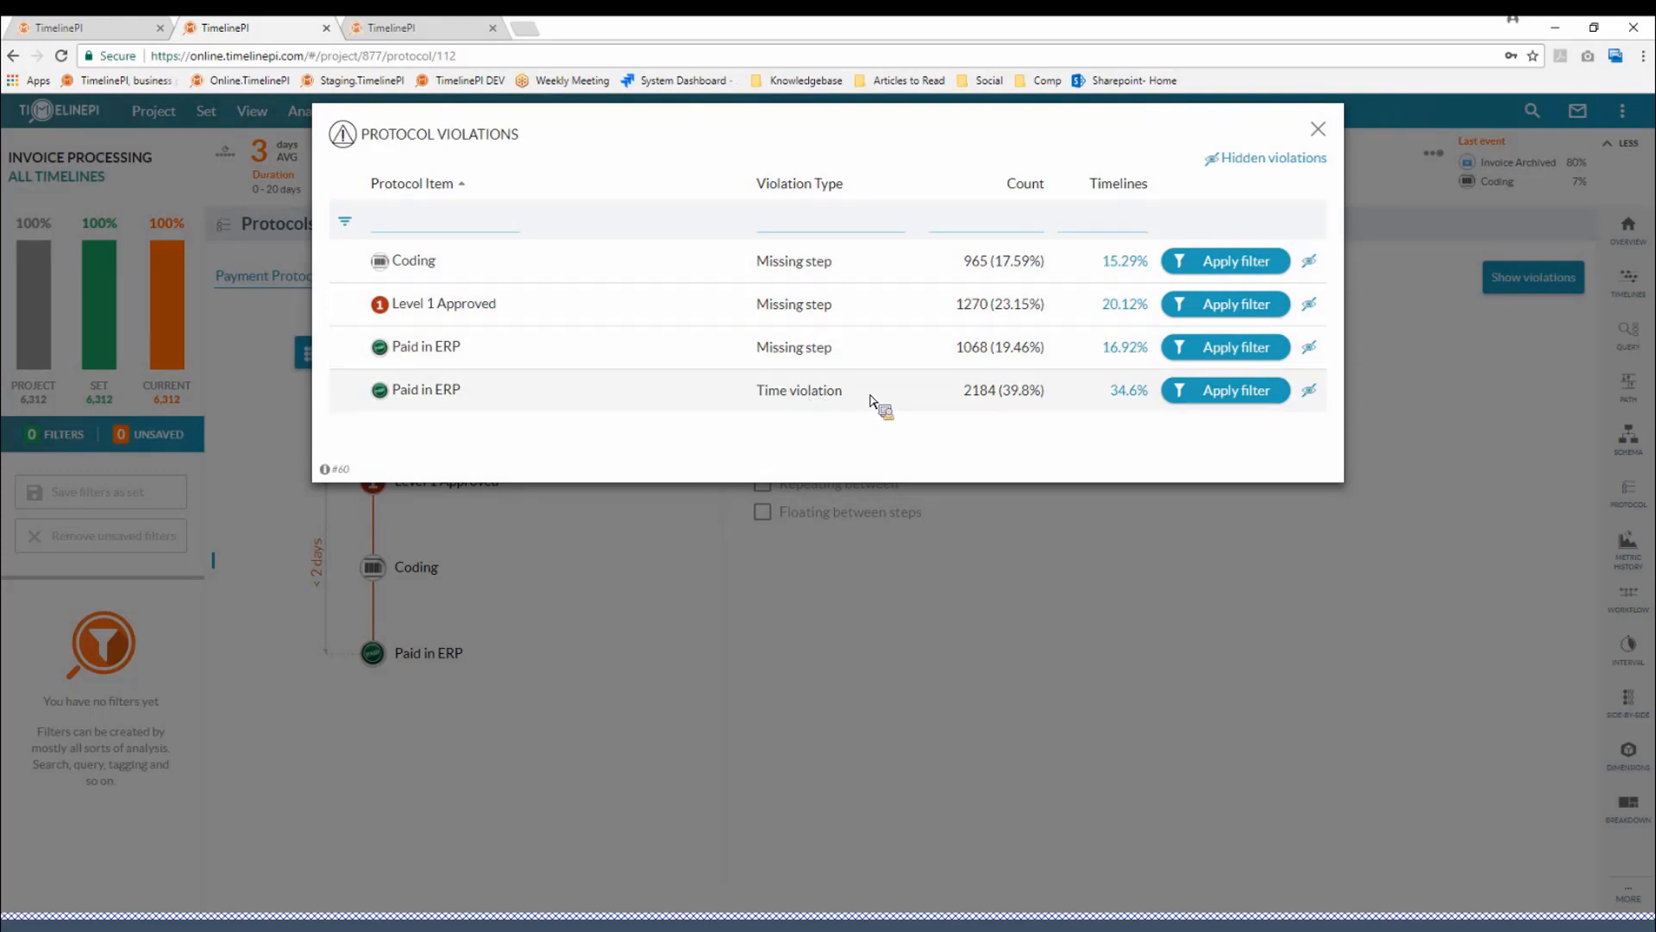
pyautogui.click(1310, 267)
pyautogui.click(1312, 267)
pyautogui.click(1312, 268)
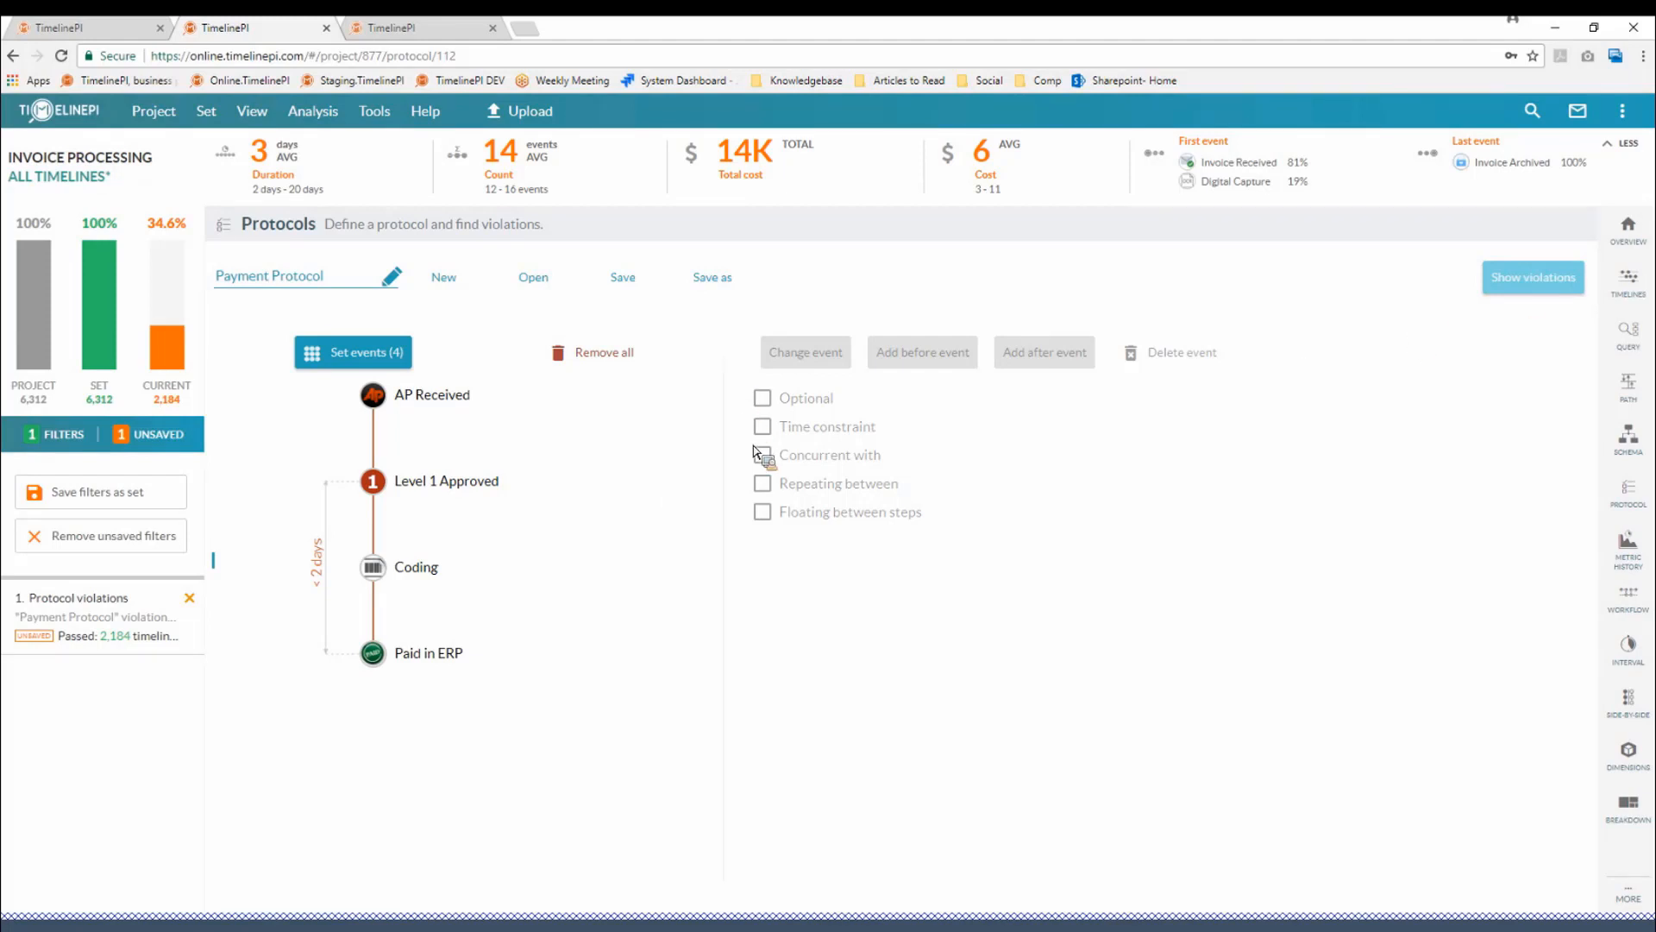
pyautogui.scroll(-1, 182, 262)
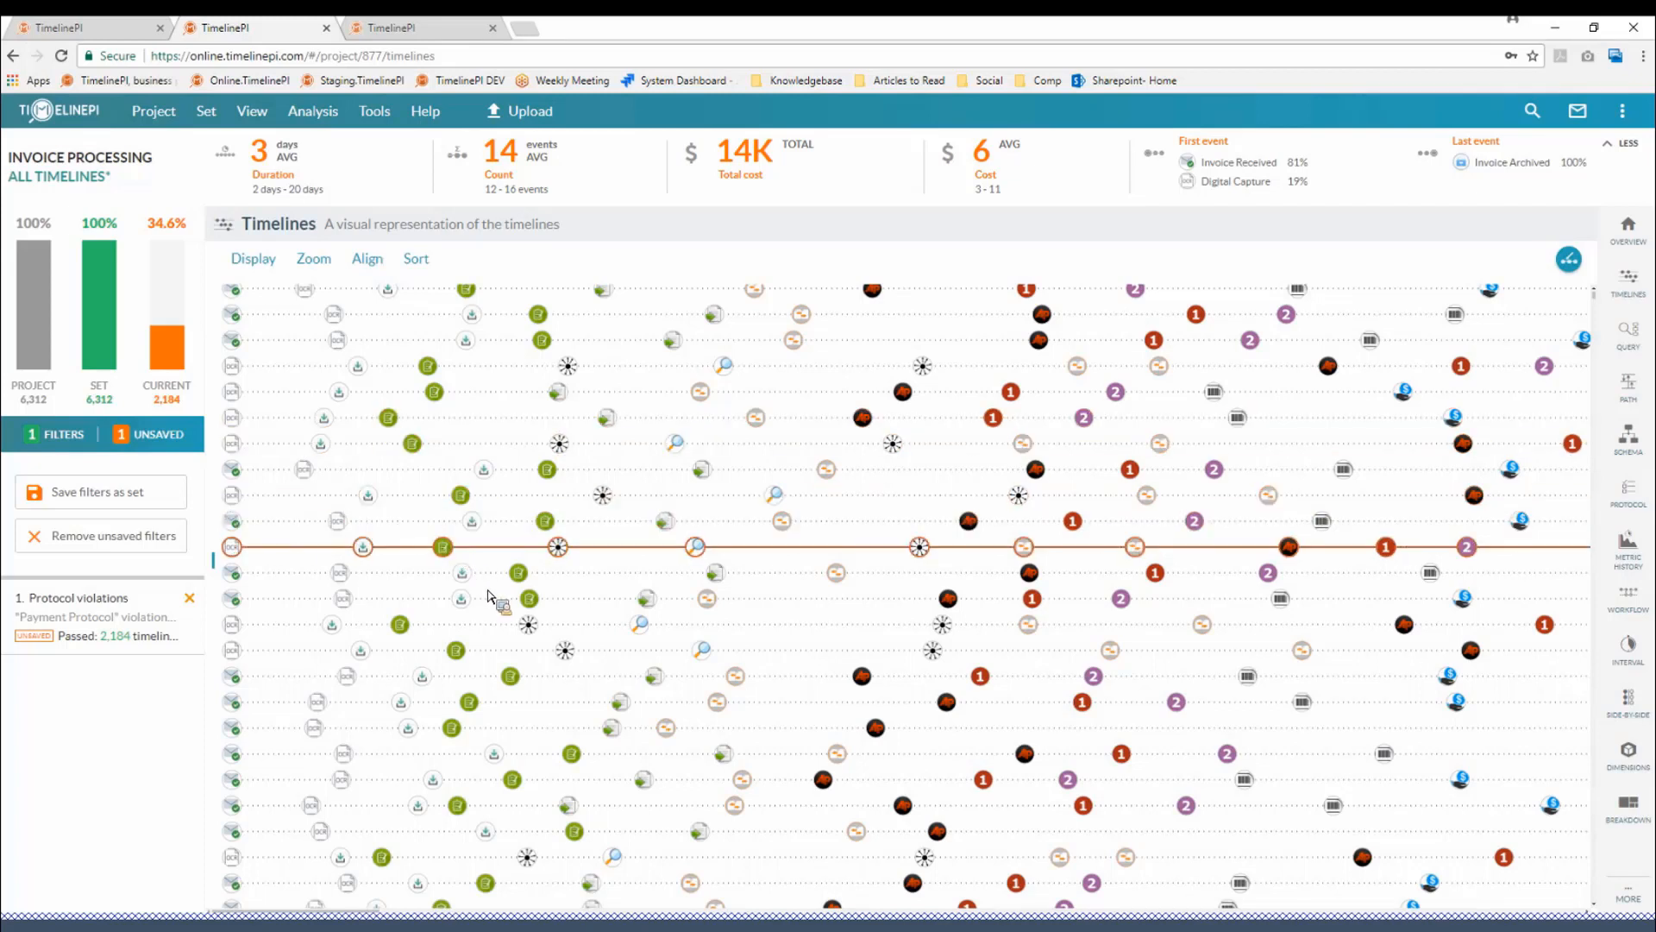
# - Remove the protocol violations filter and open the Demo Dash dashboard
pyautogui.click(189, 597)
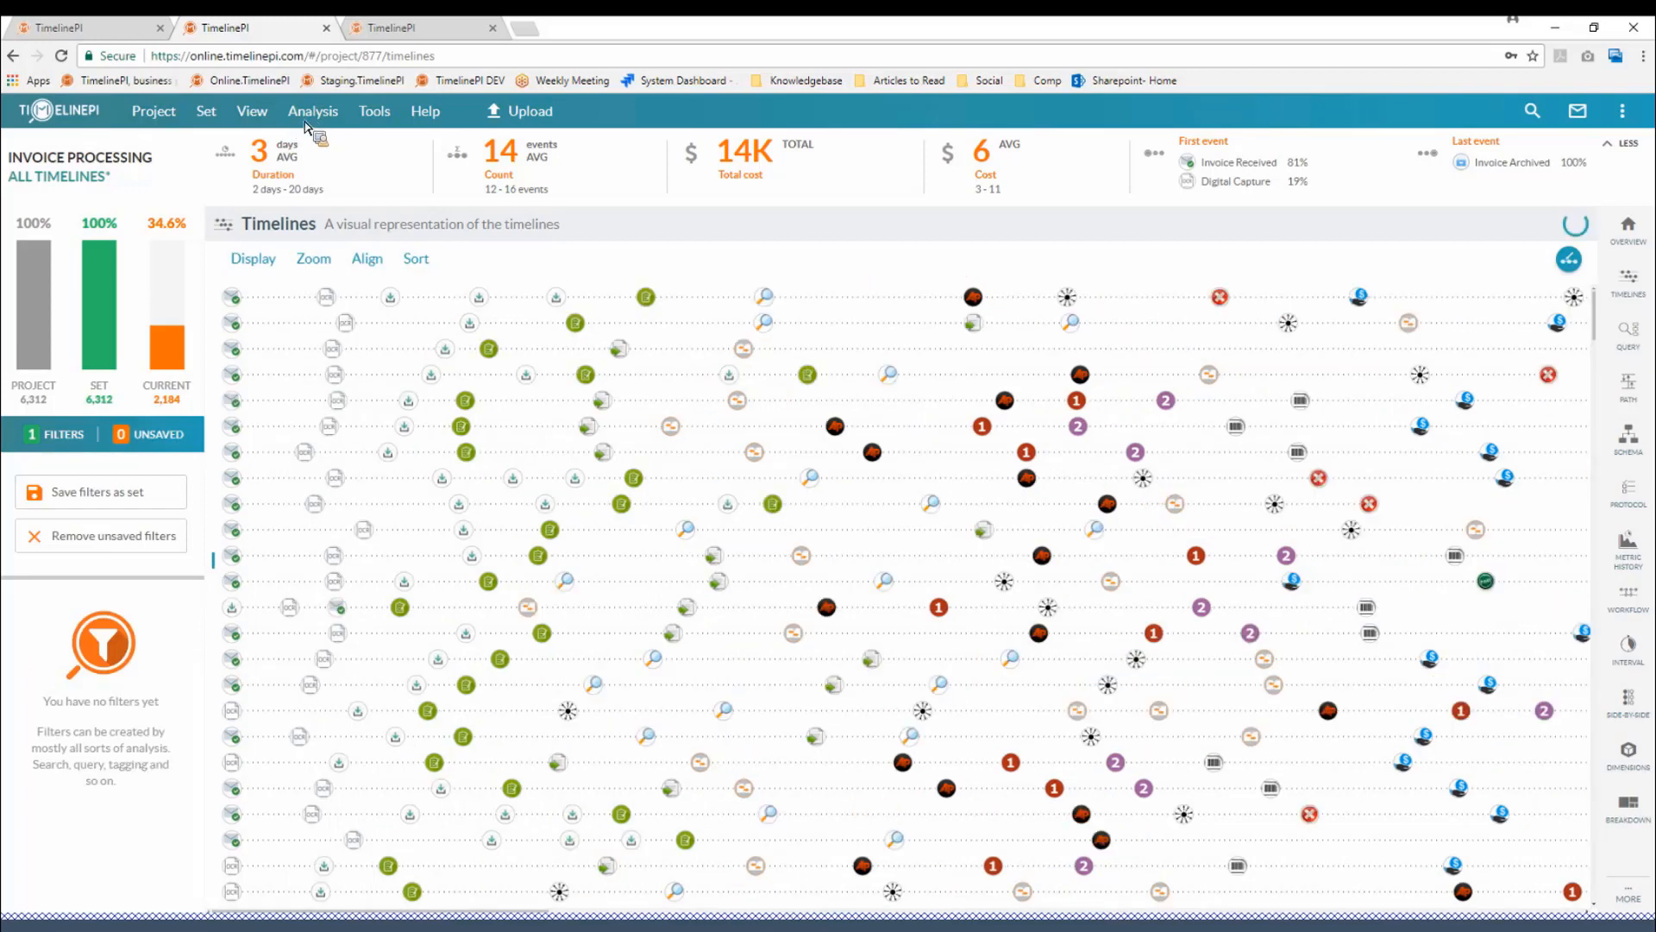
pyautogui.click(268, 121)
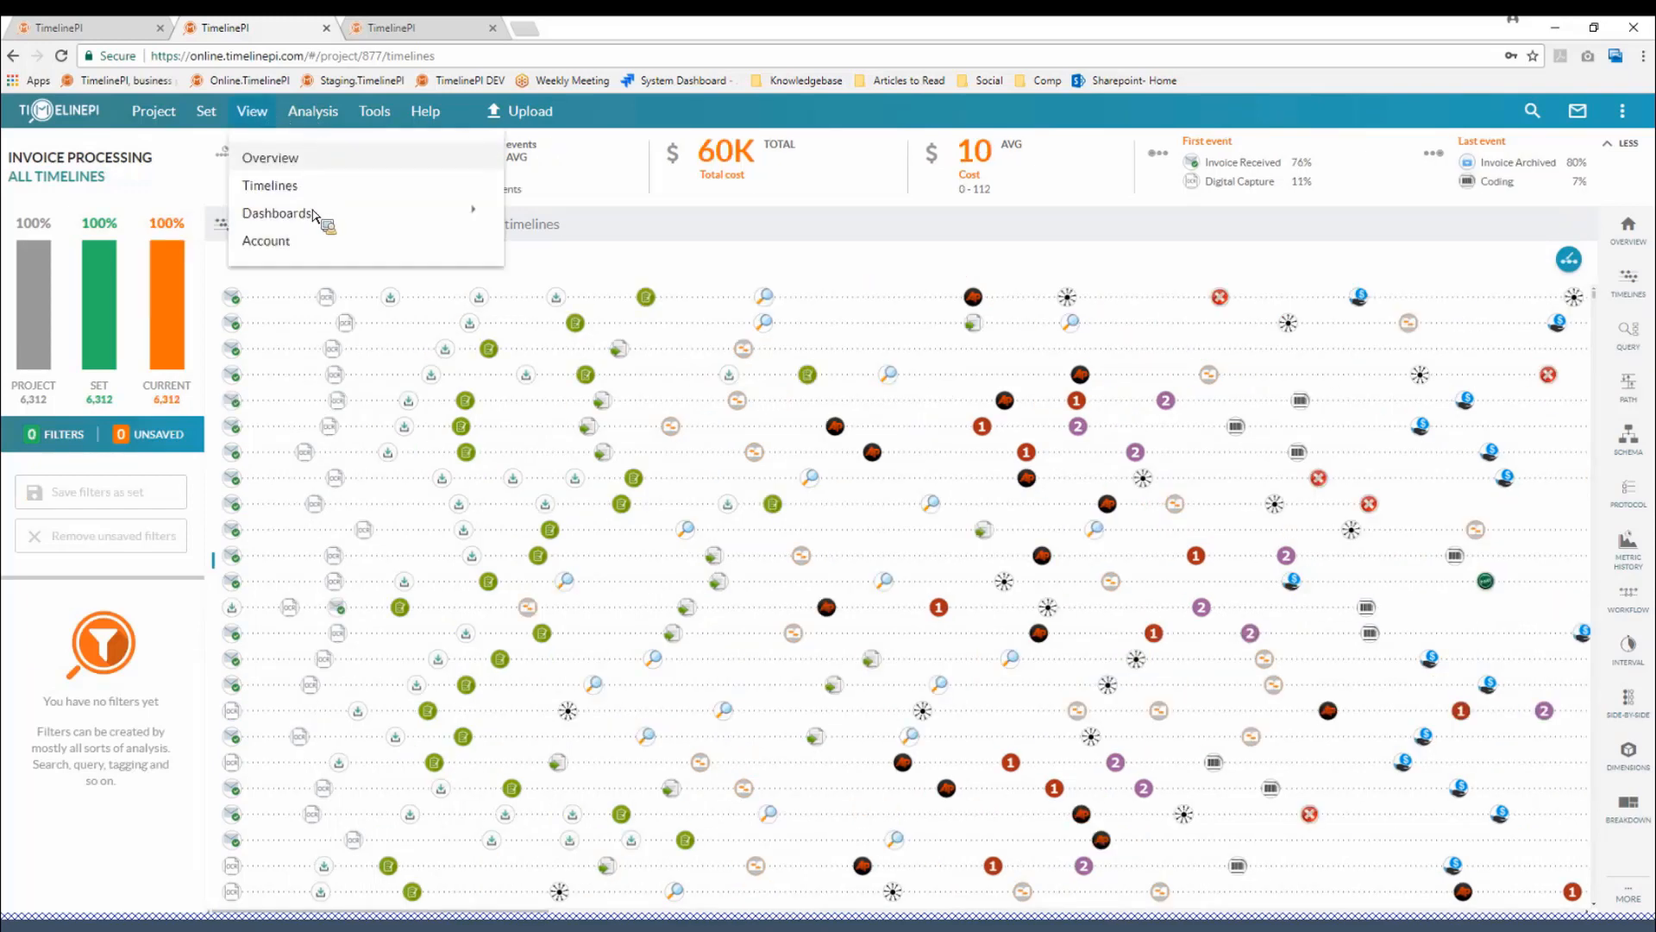
pyautogui.moveTo(314, 215)
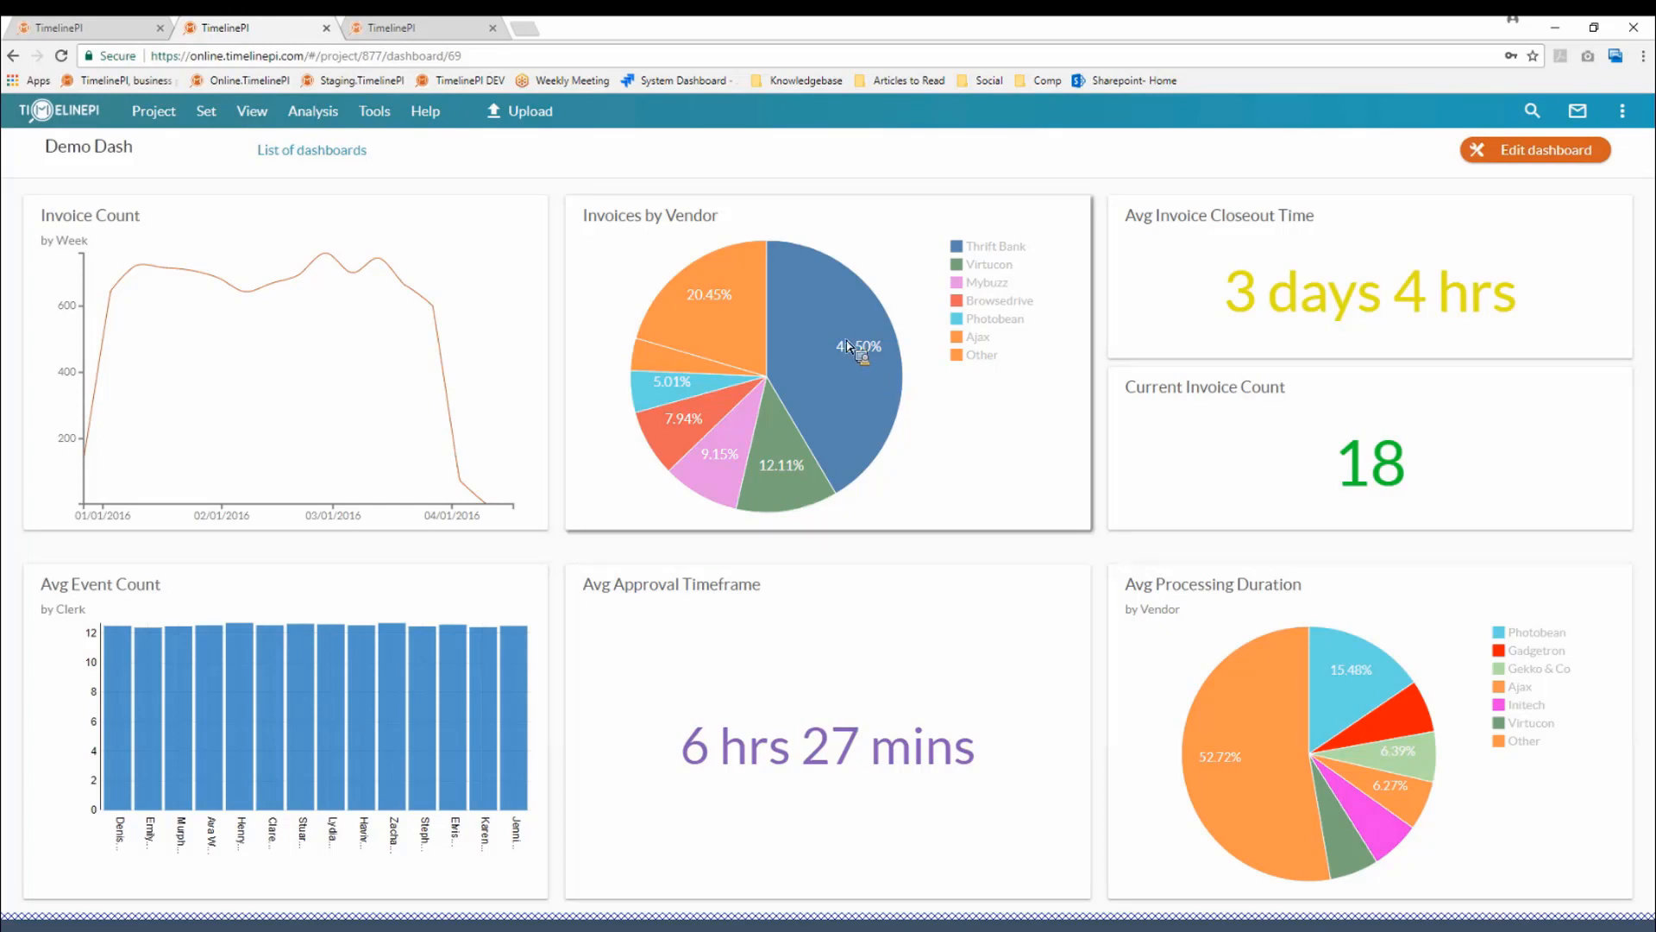
# - Examine the enlarged Invoices by Vendor chart, and view the Invoice Count metric's settings with the dashboard in edit mode
pyautogui.click(850, 443)
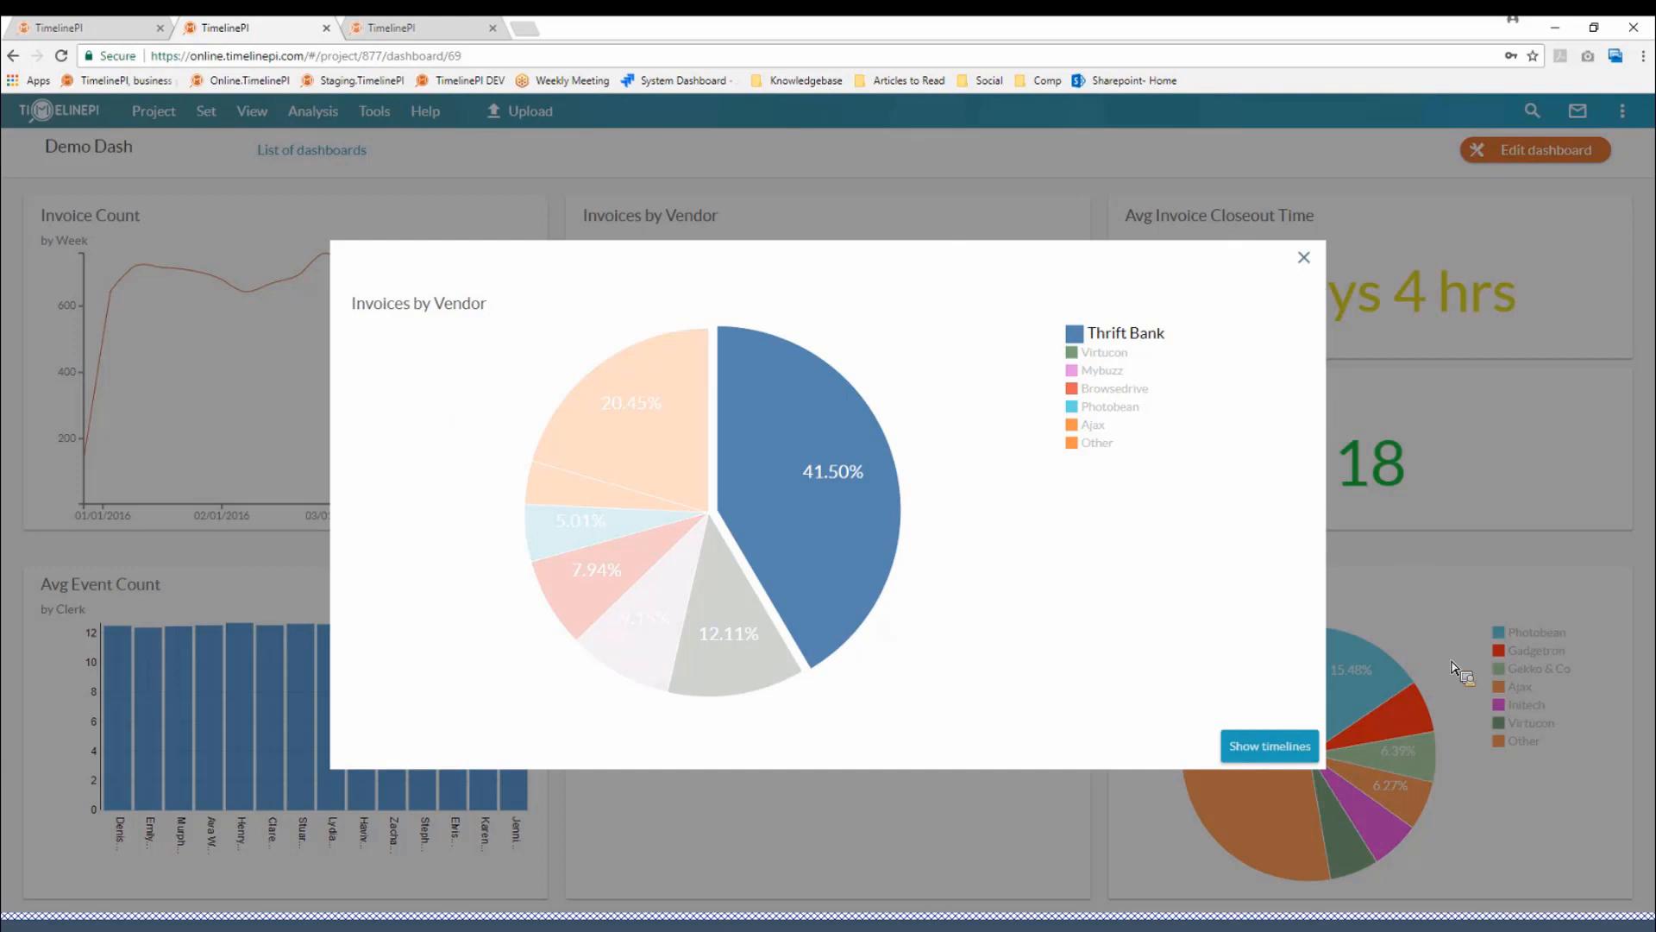
pyautogui.click(1451, 662)
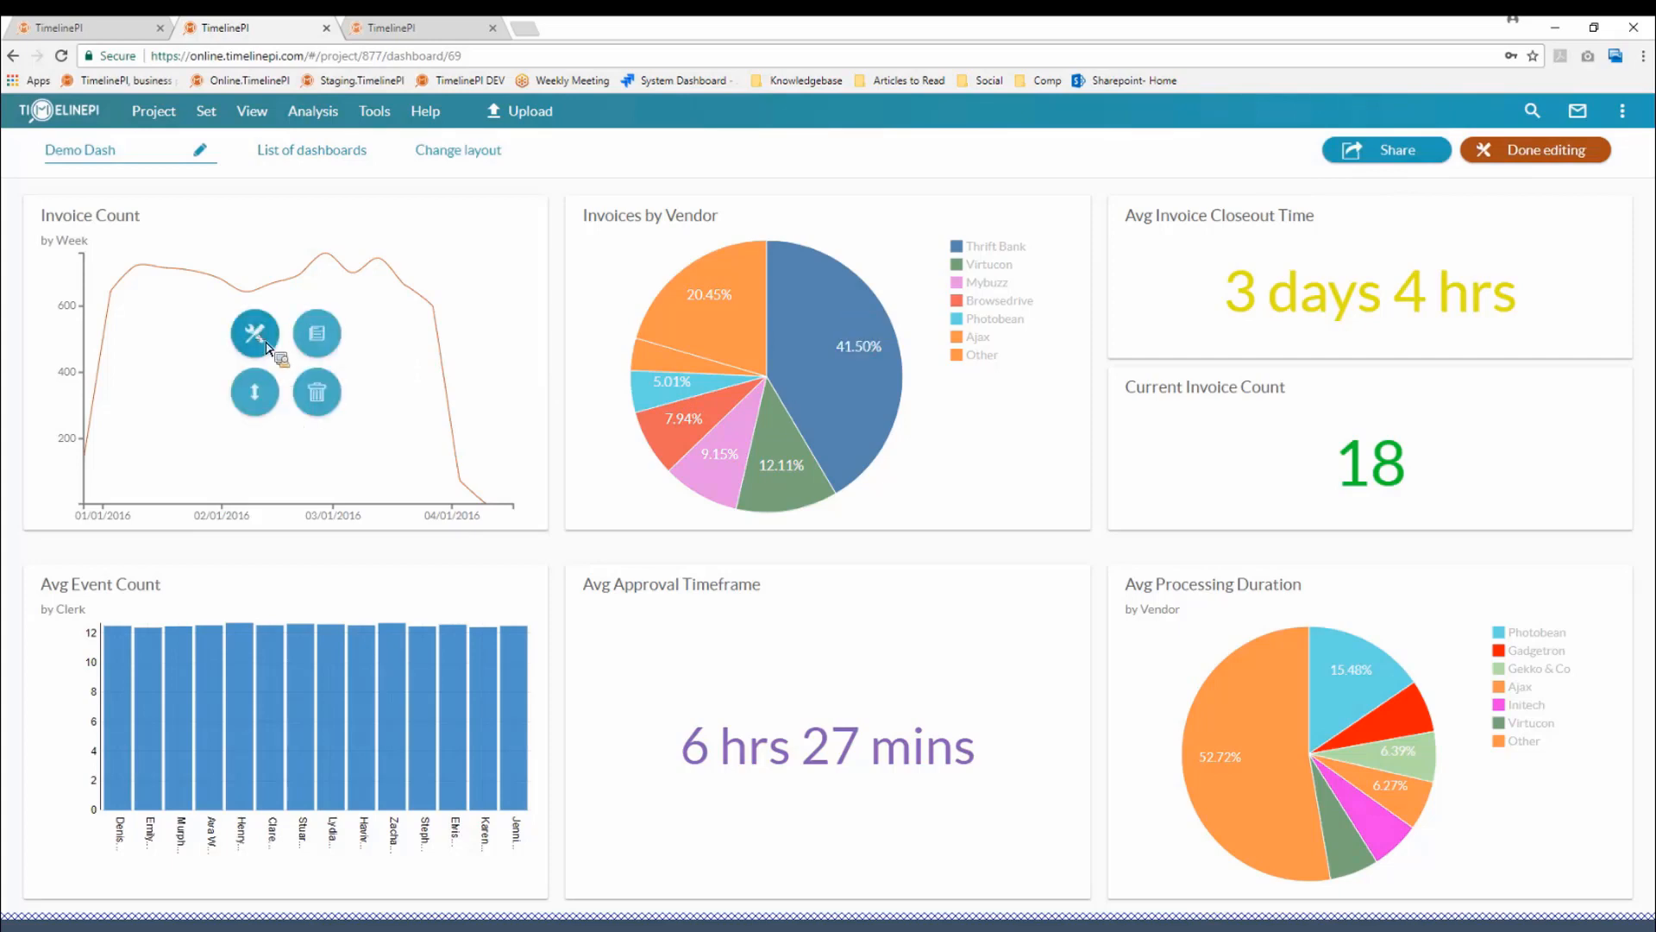
pyautogui.click(256, 337)
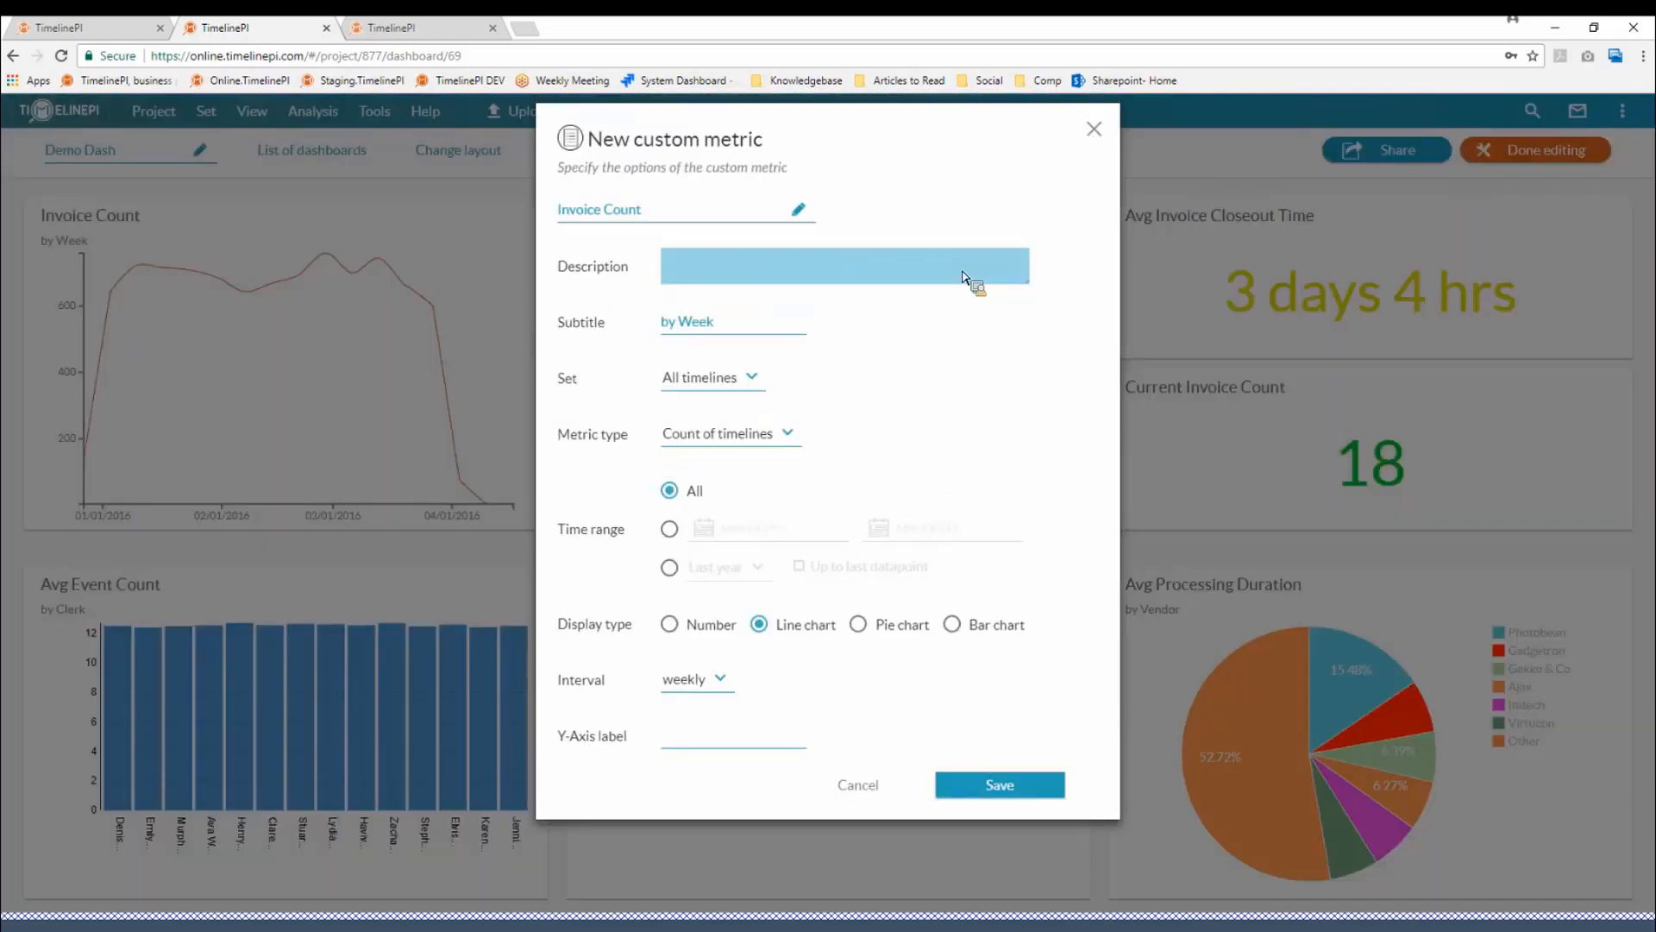
pyautogui.click(1094, 129)
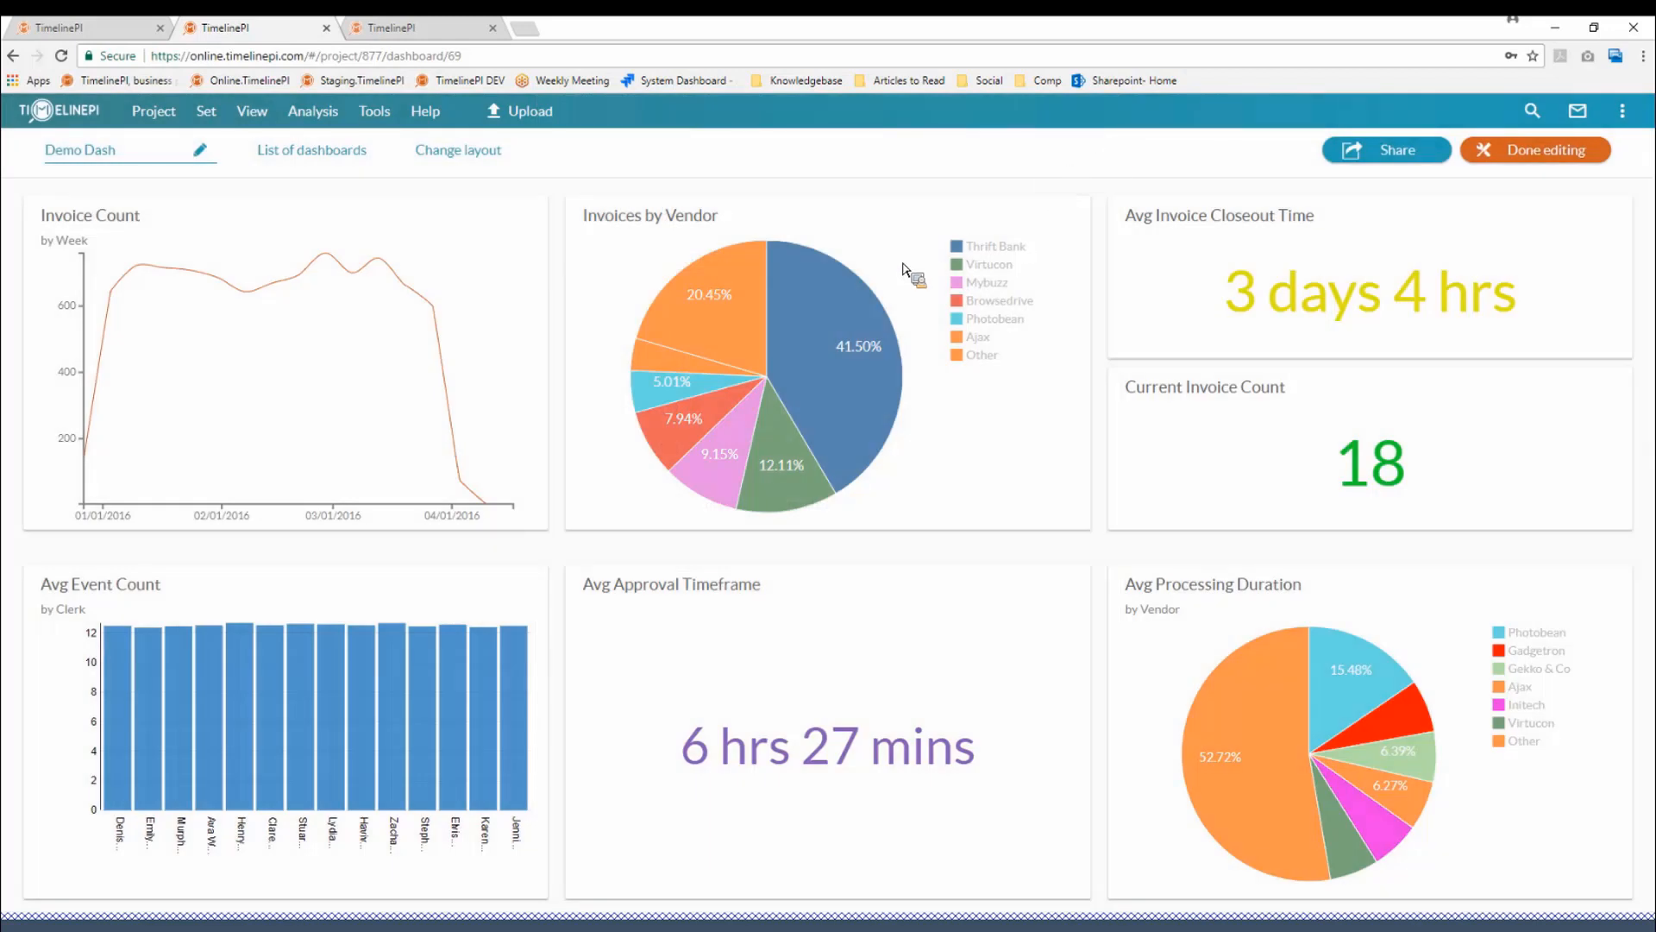
pyautogui.moveTo(898, 268)
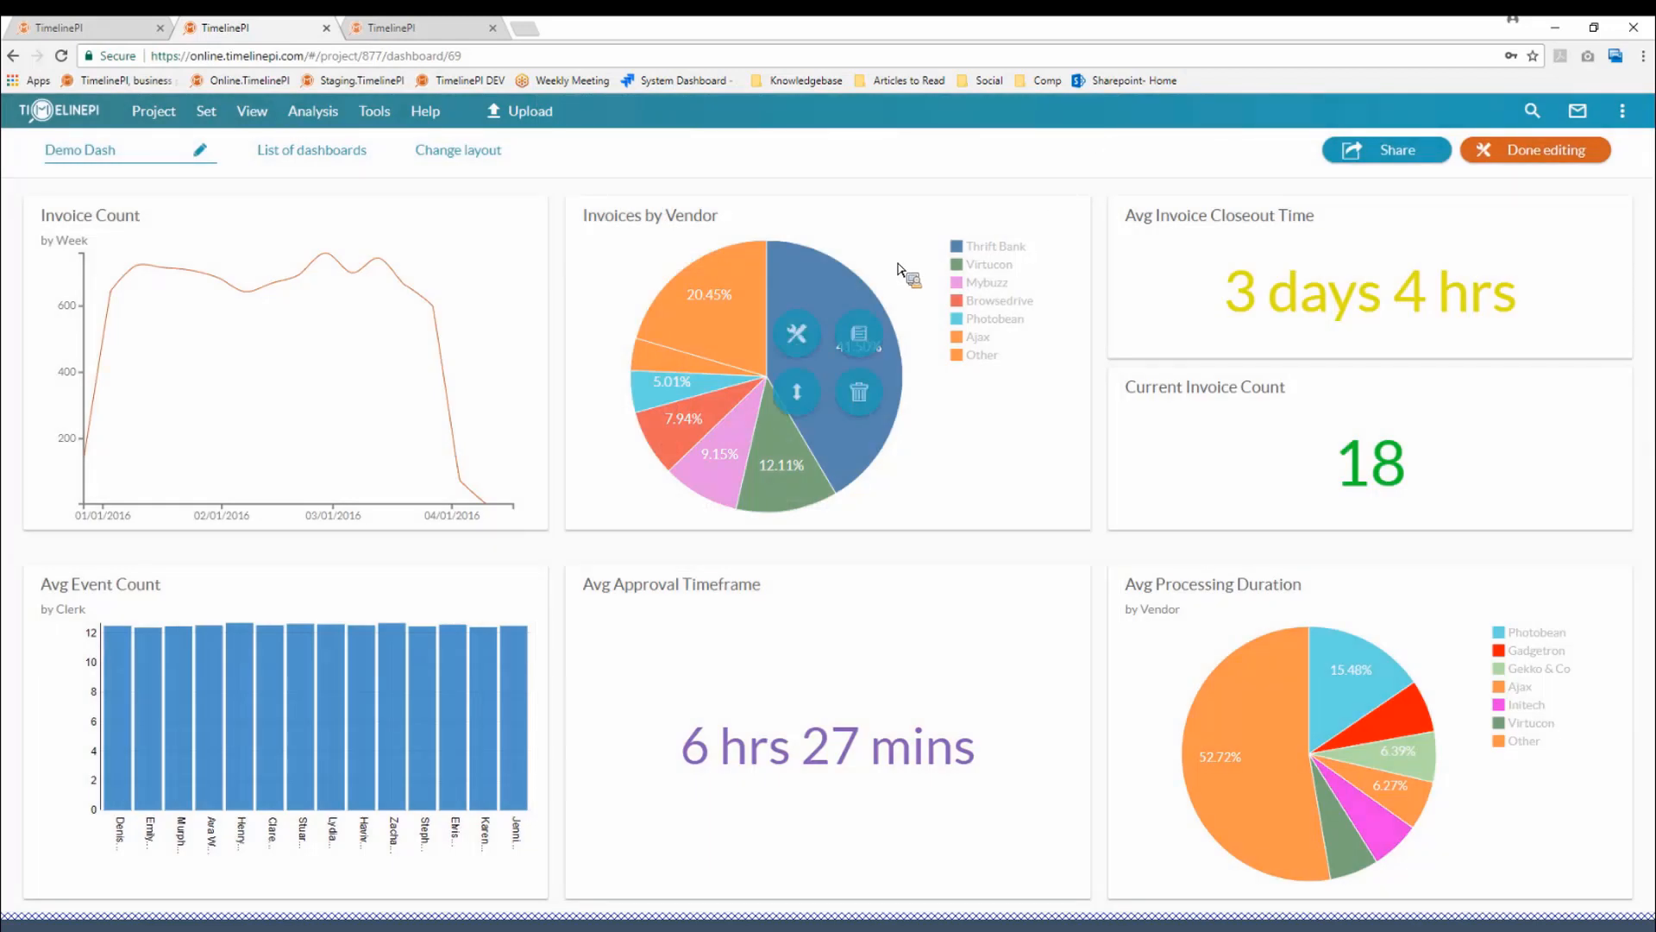